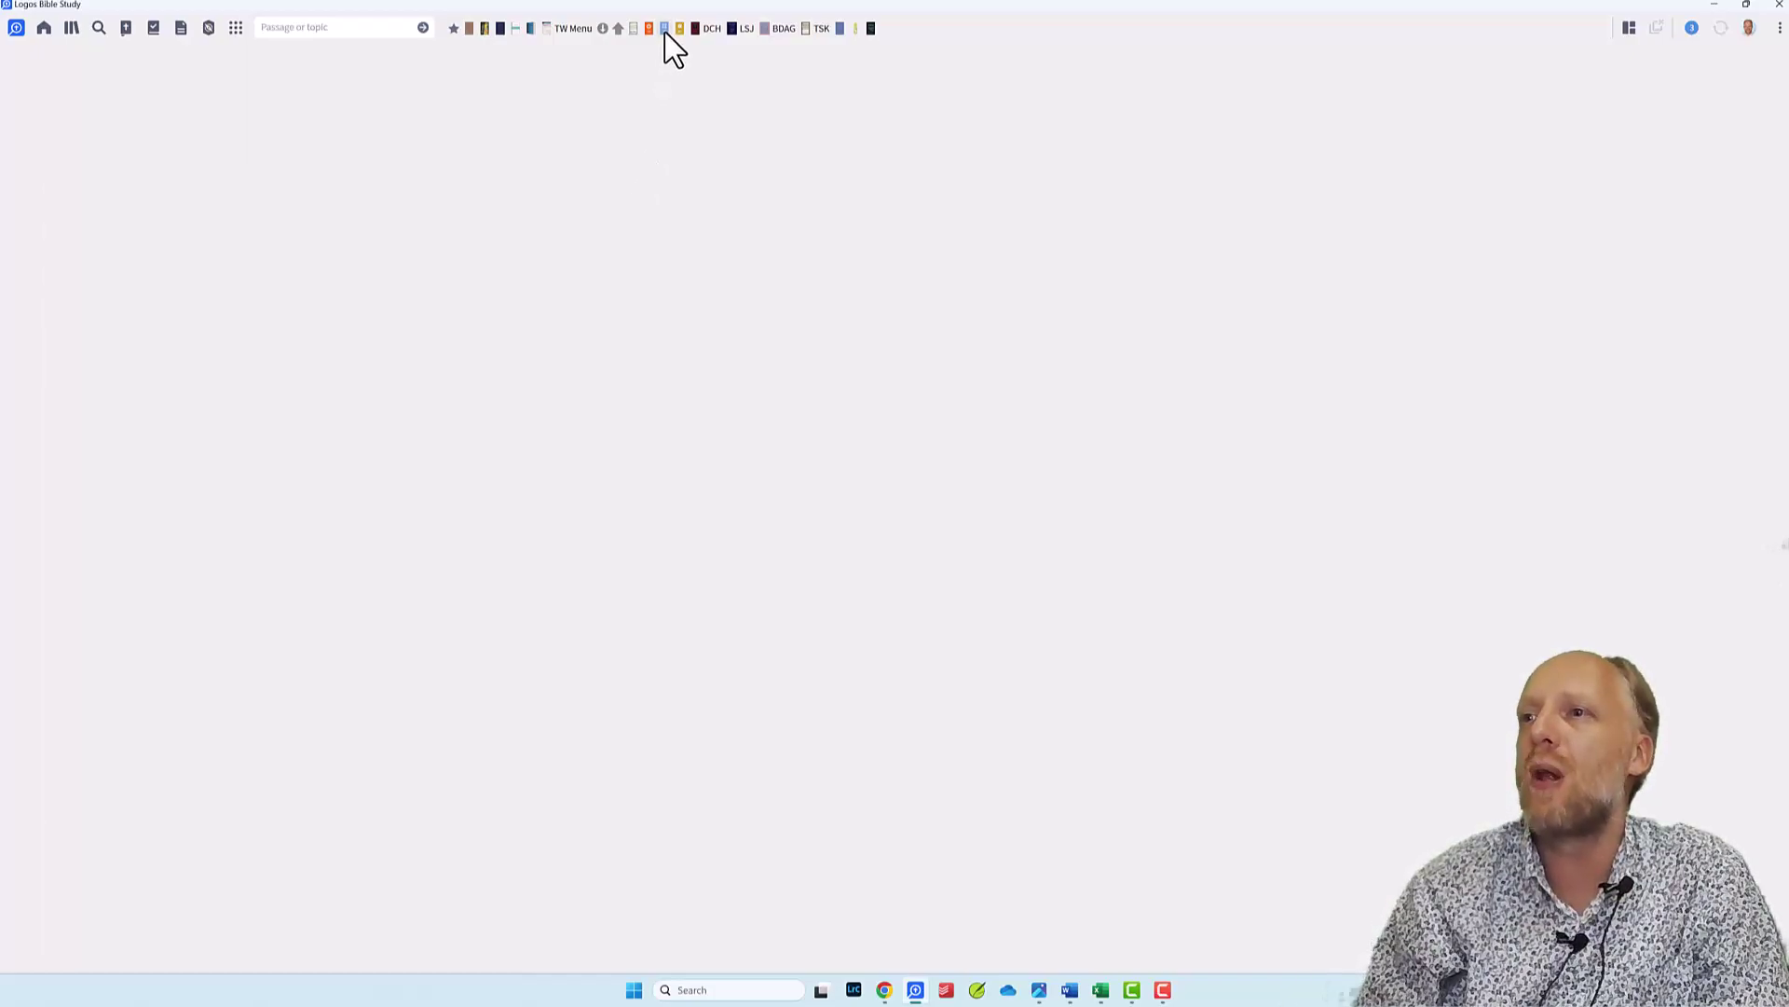
Step: Open the NIV 2011 Bible, then dock The Treasury of Scripture Knowledge (found via 'tsk') below it
left_click_drag(665, 30, 294, 370)
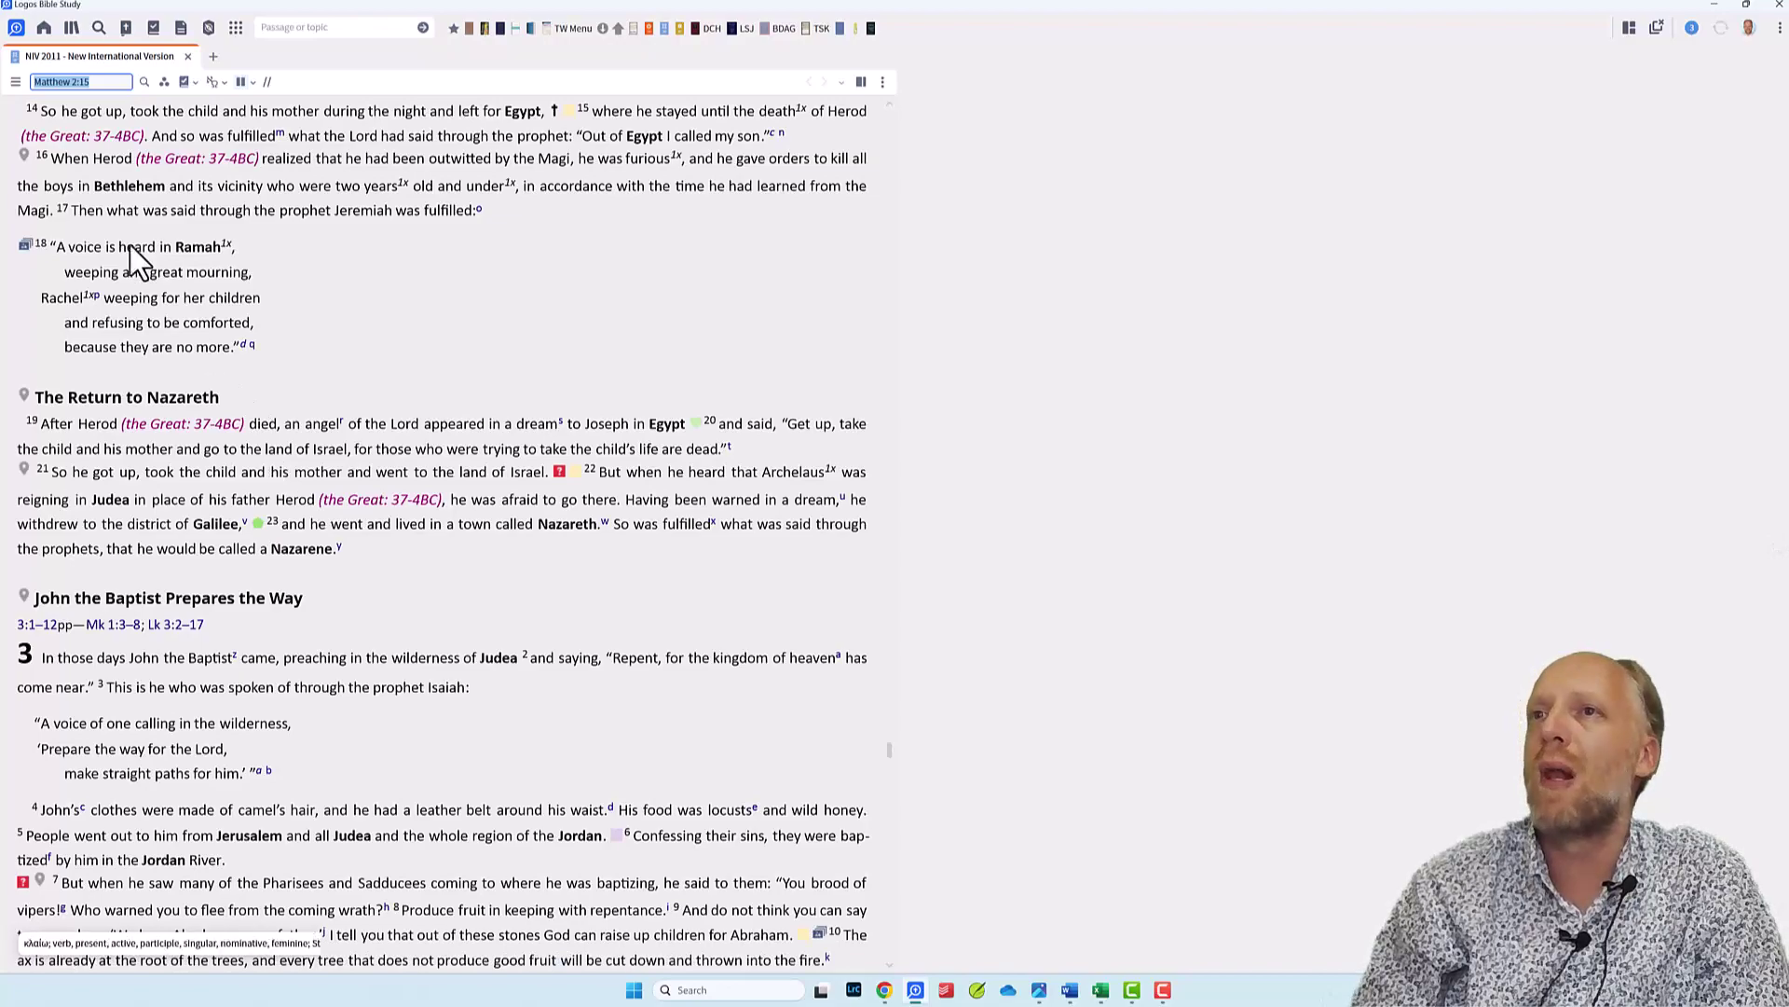
left_click(71, 28)
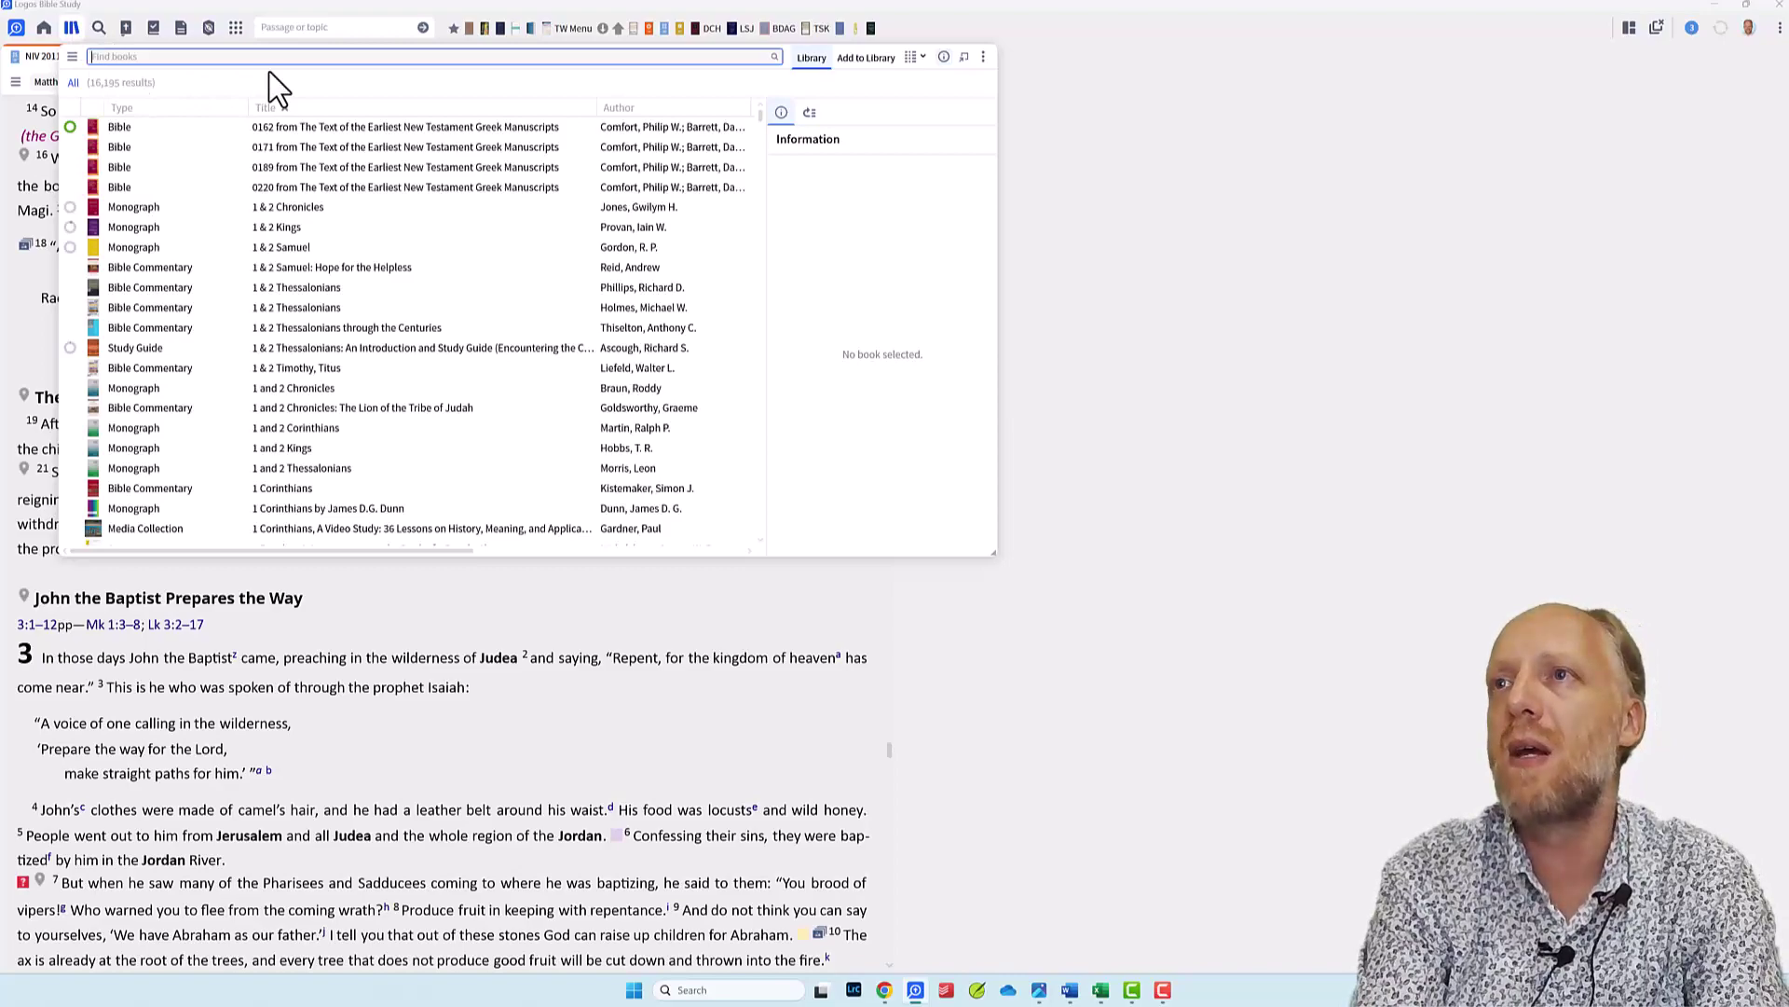
type("tsk")
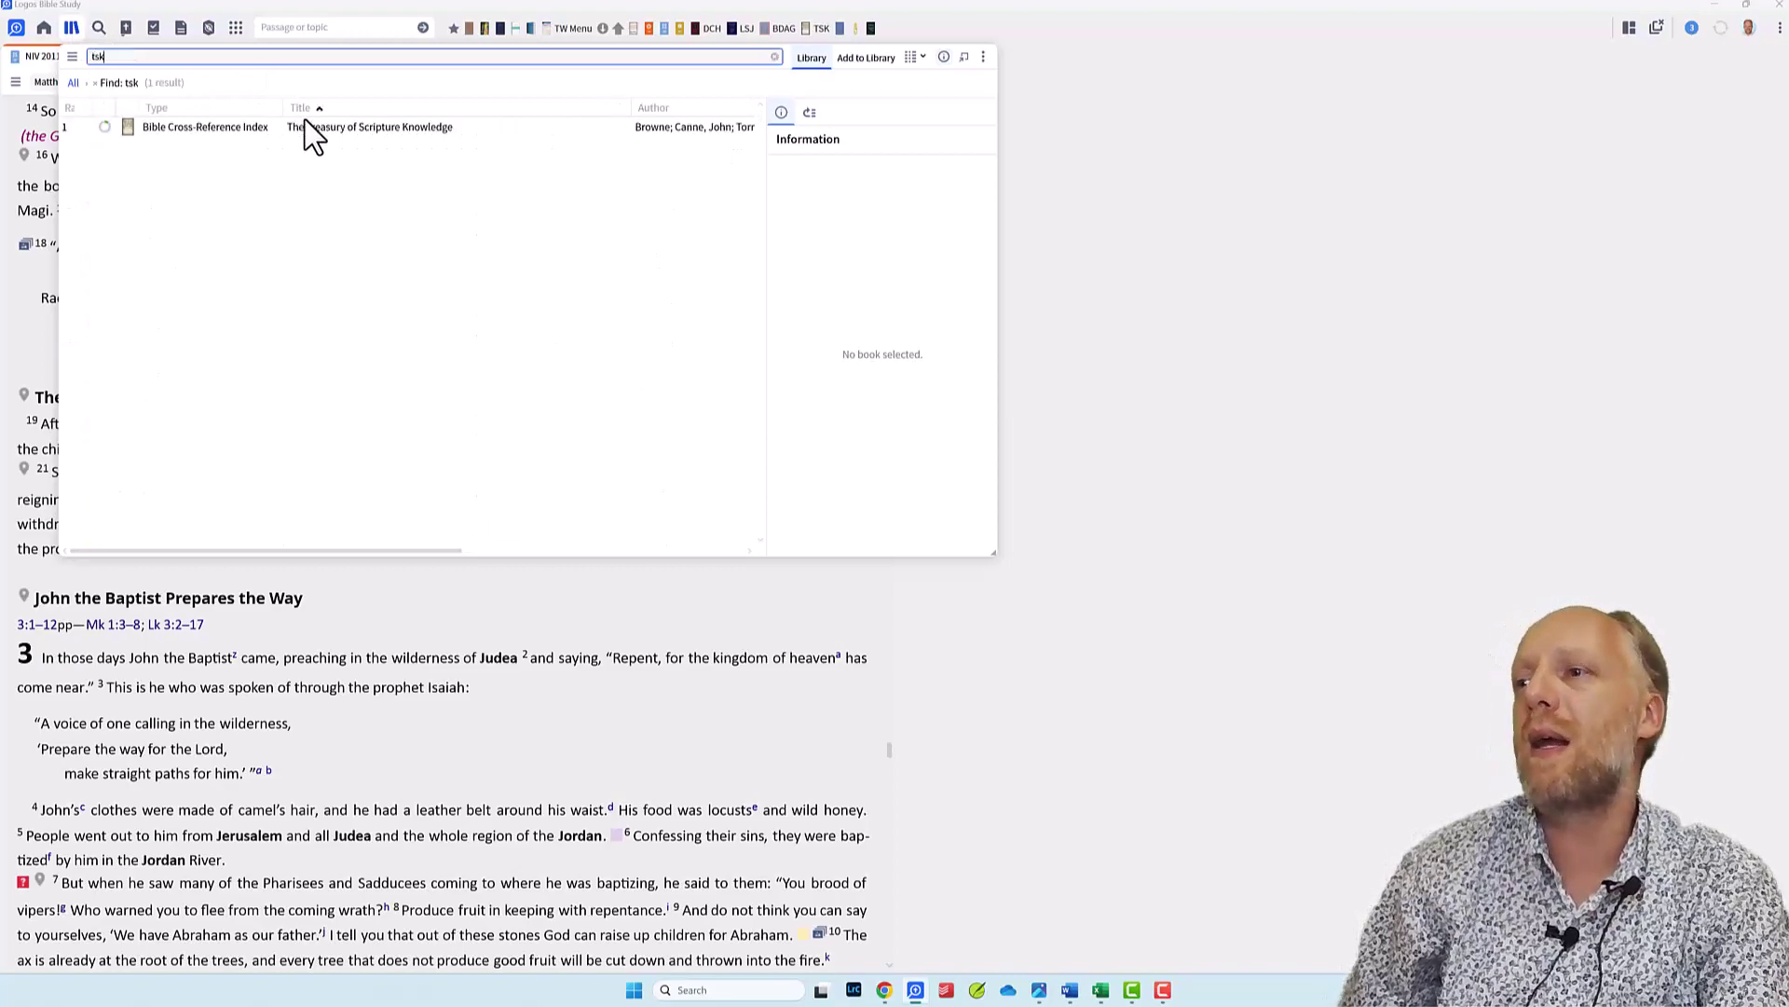
left_click_drag(315, 140, 431, 788)
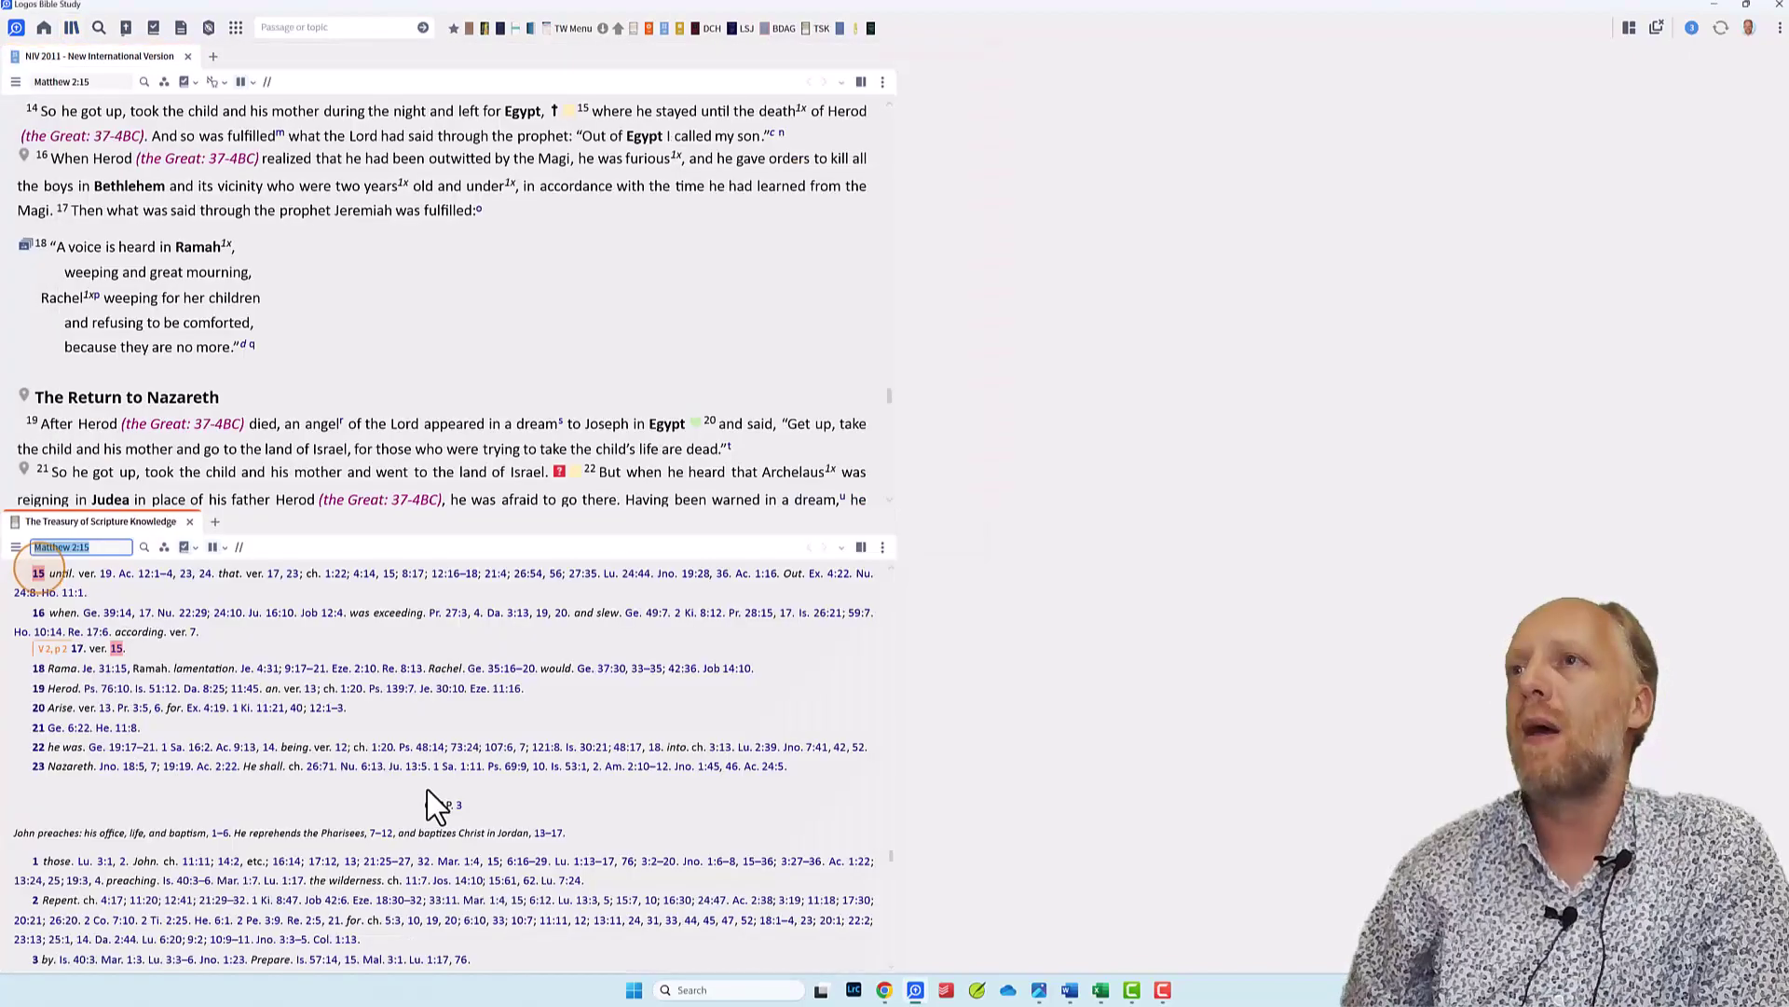
Step: Duplicate the NIV tab and dock the copy left of the Treasury panel
right_click(141, 55)
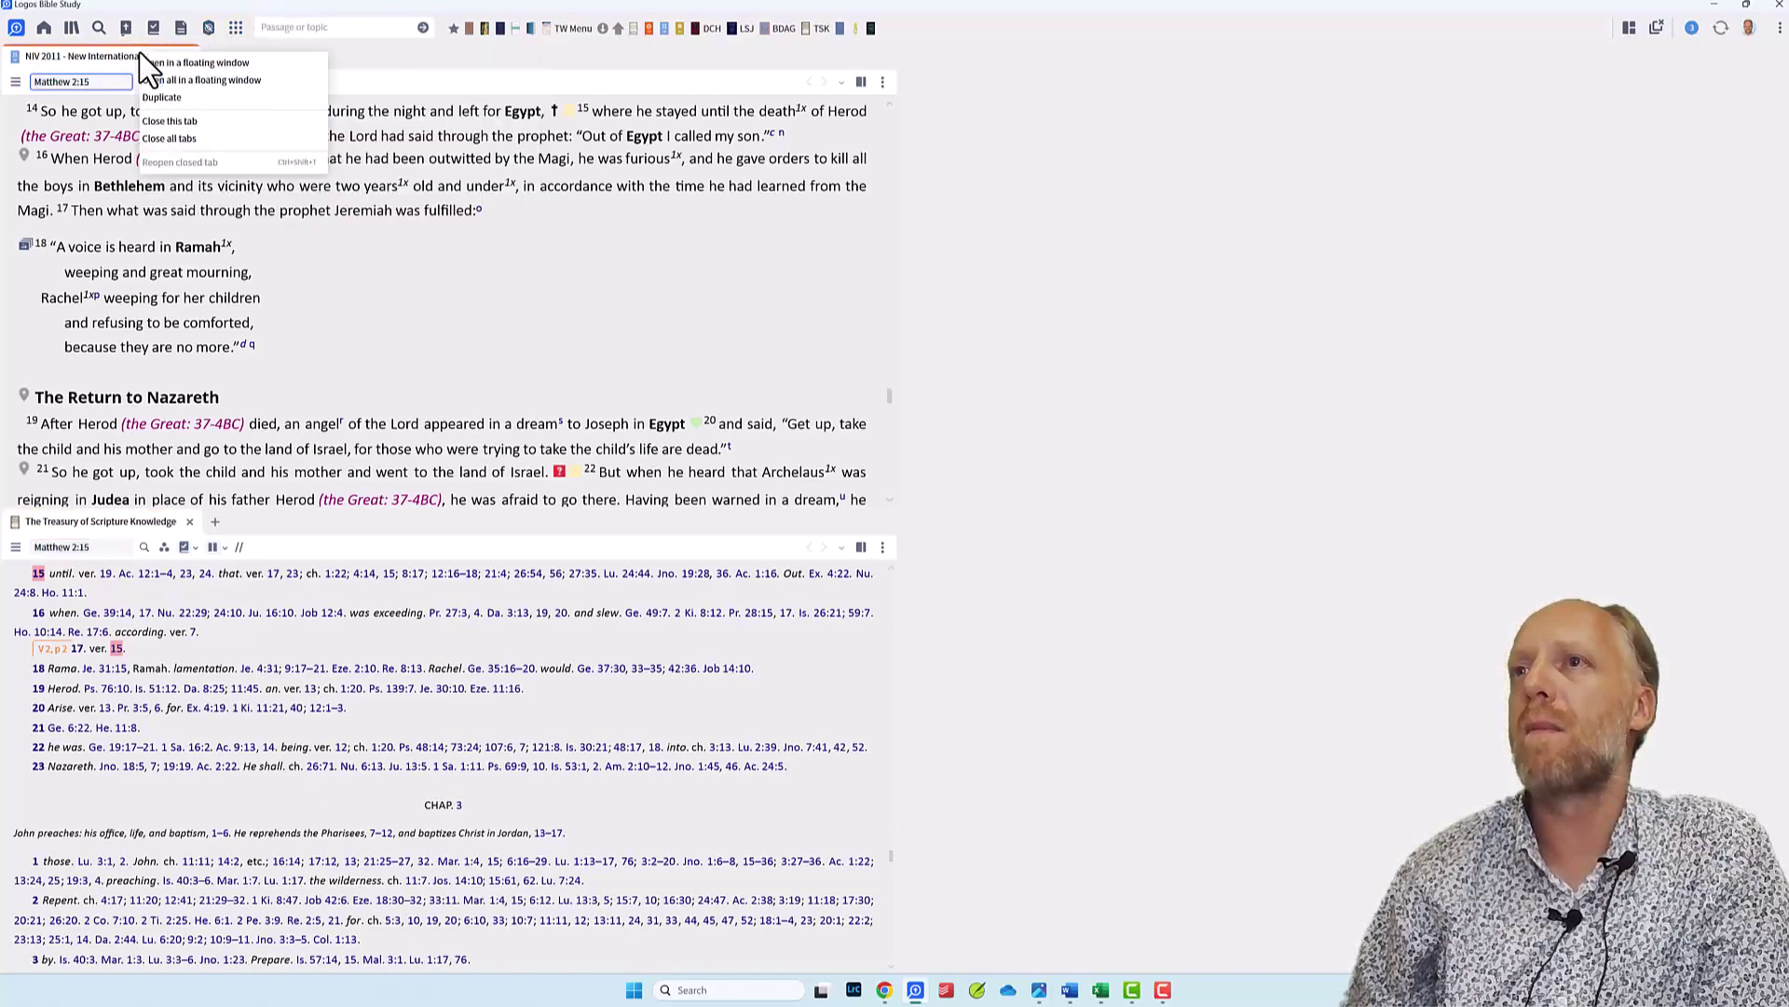
left_click(164, 96)
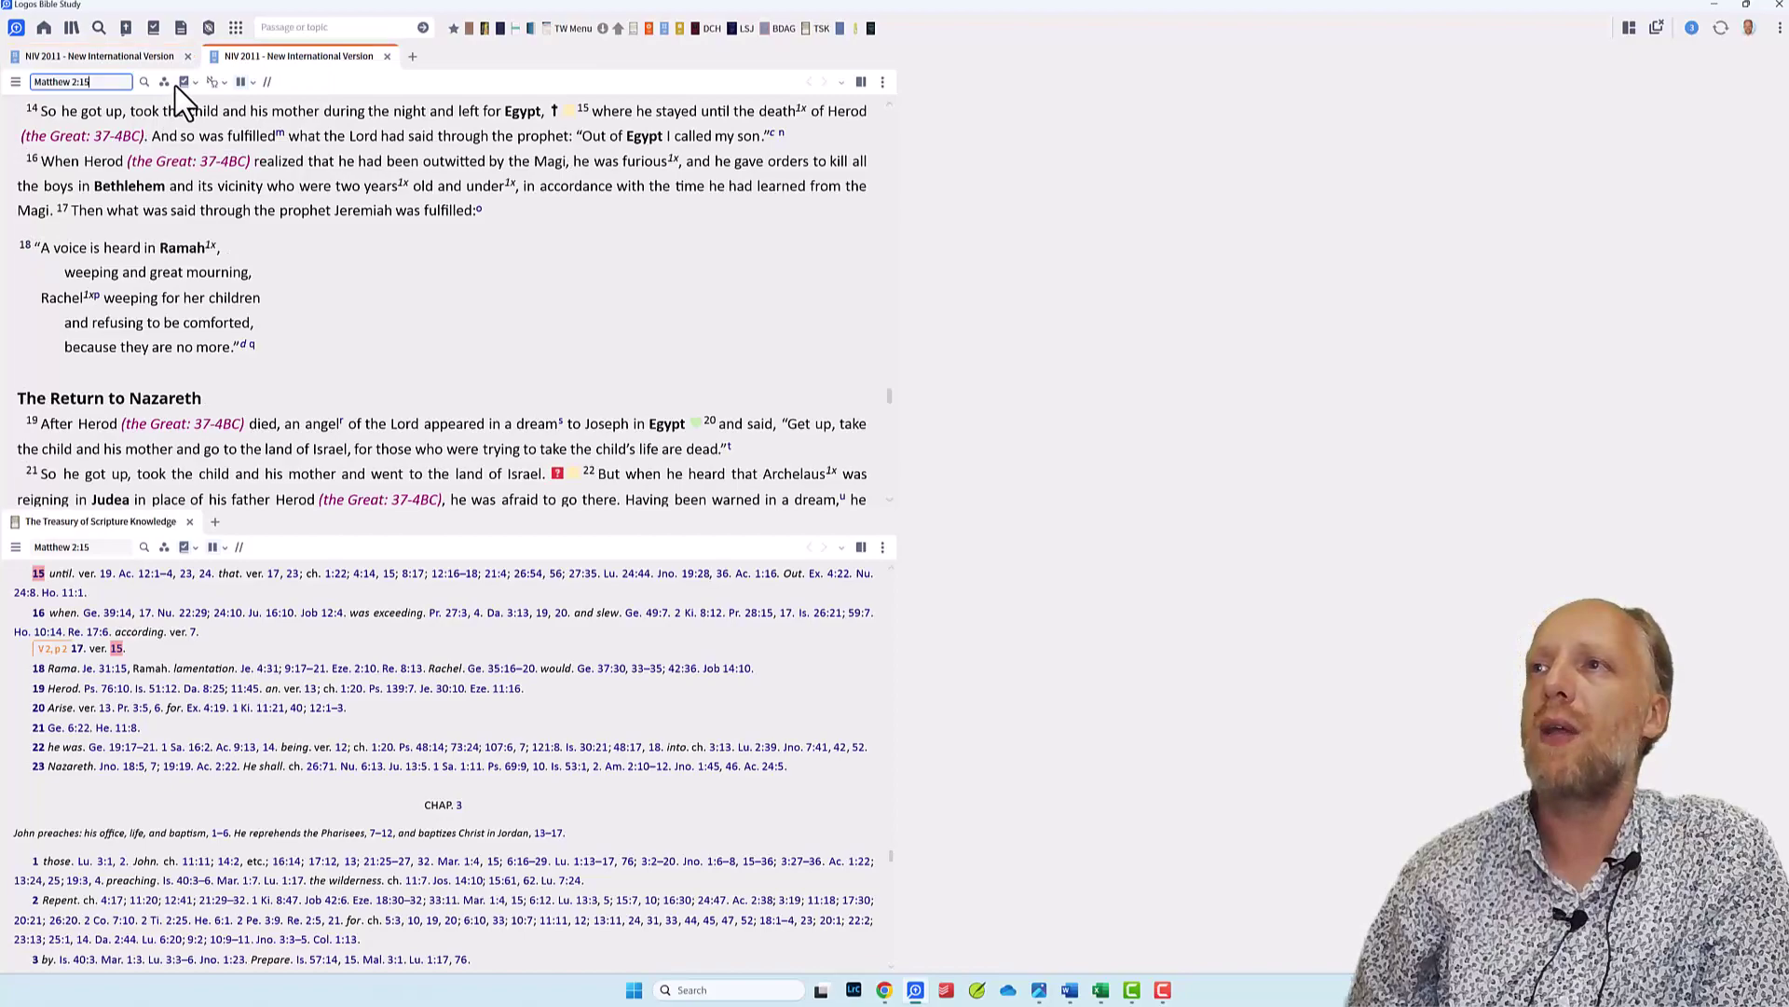
left_click_drag(294, 58, 119, 744)
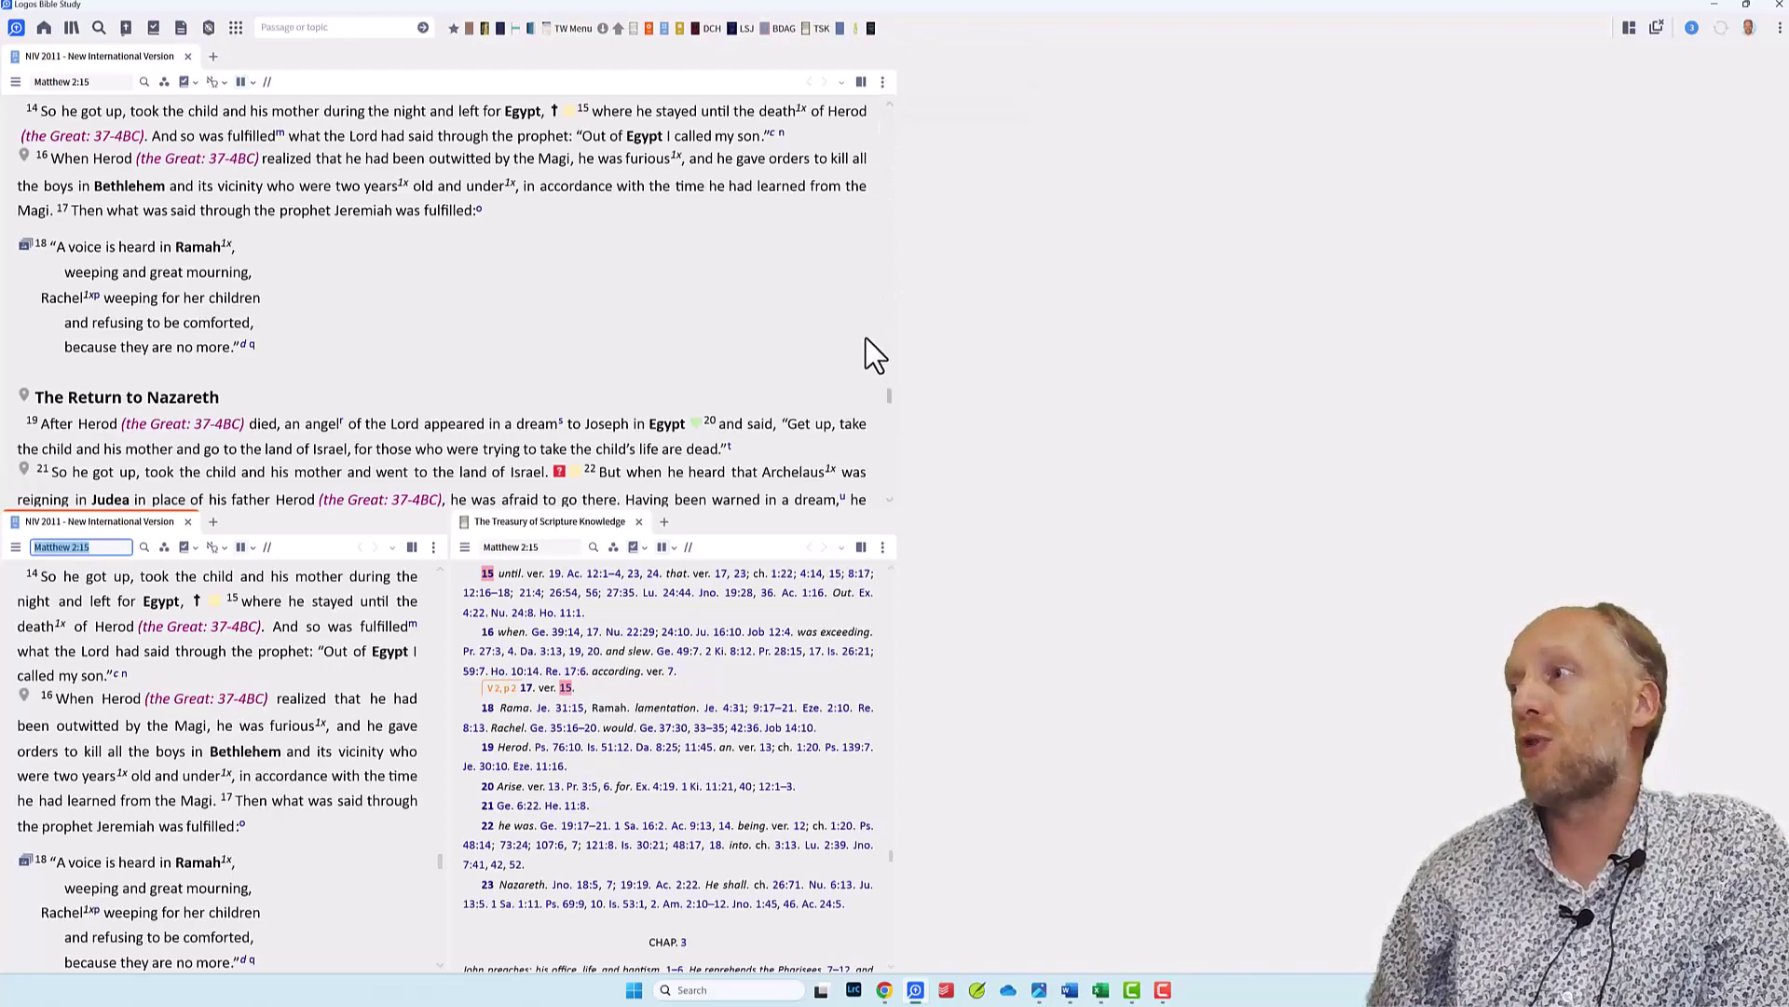
Step: Put the Treasury and top NIV panels in link set B; send hyperlinks to the lower NIV
left_click(883, 548)
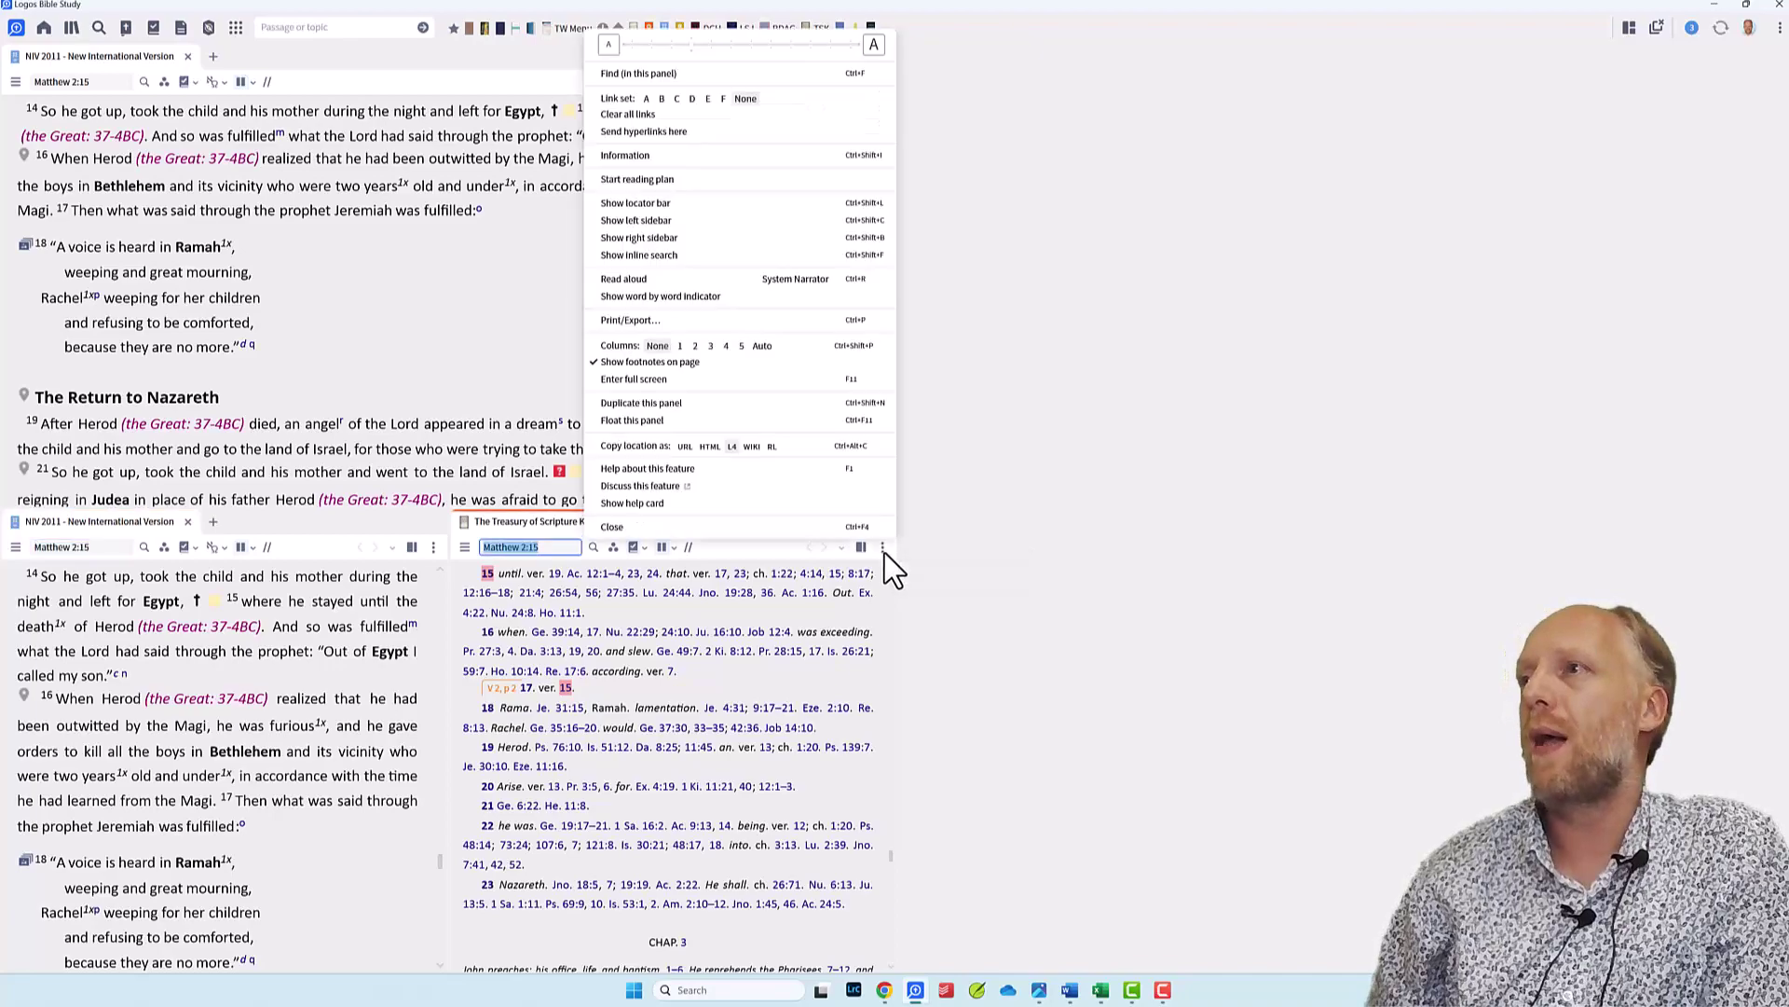
left_click(662, 99)
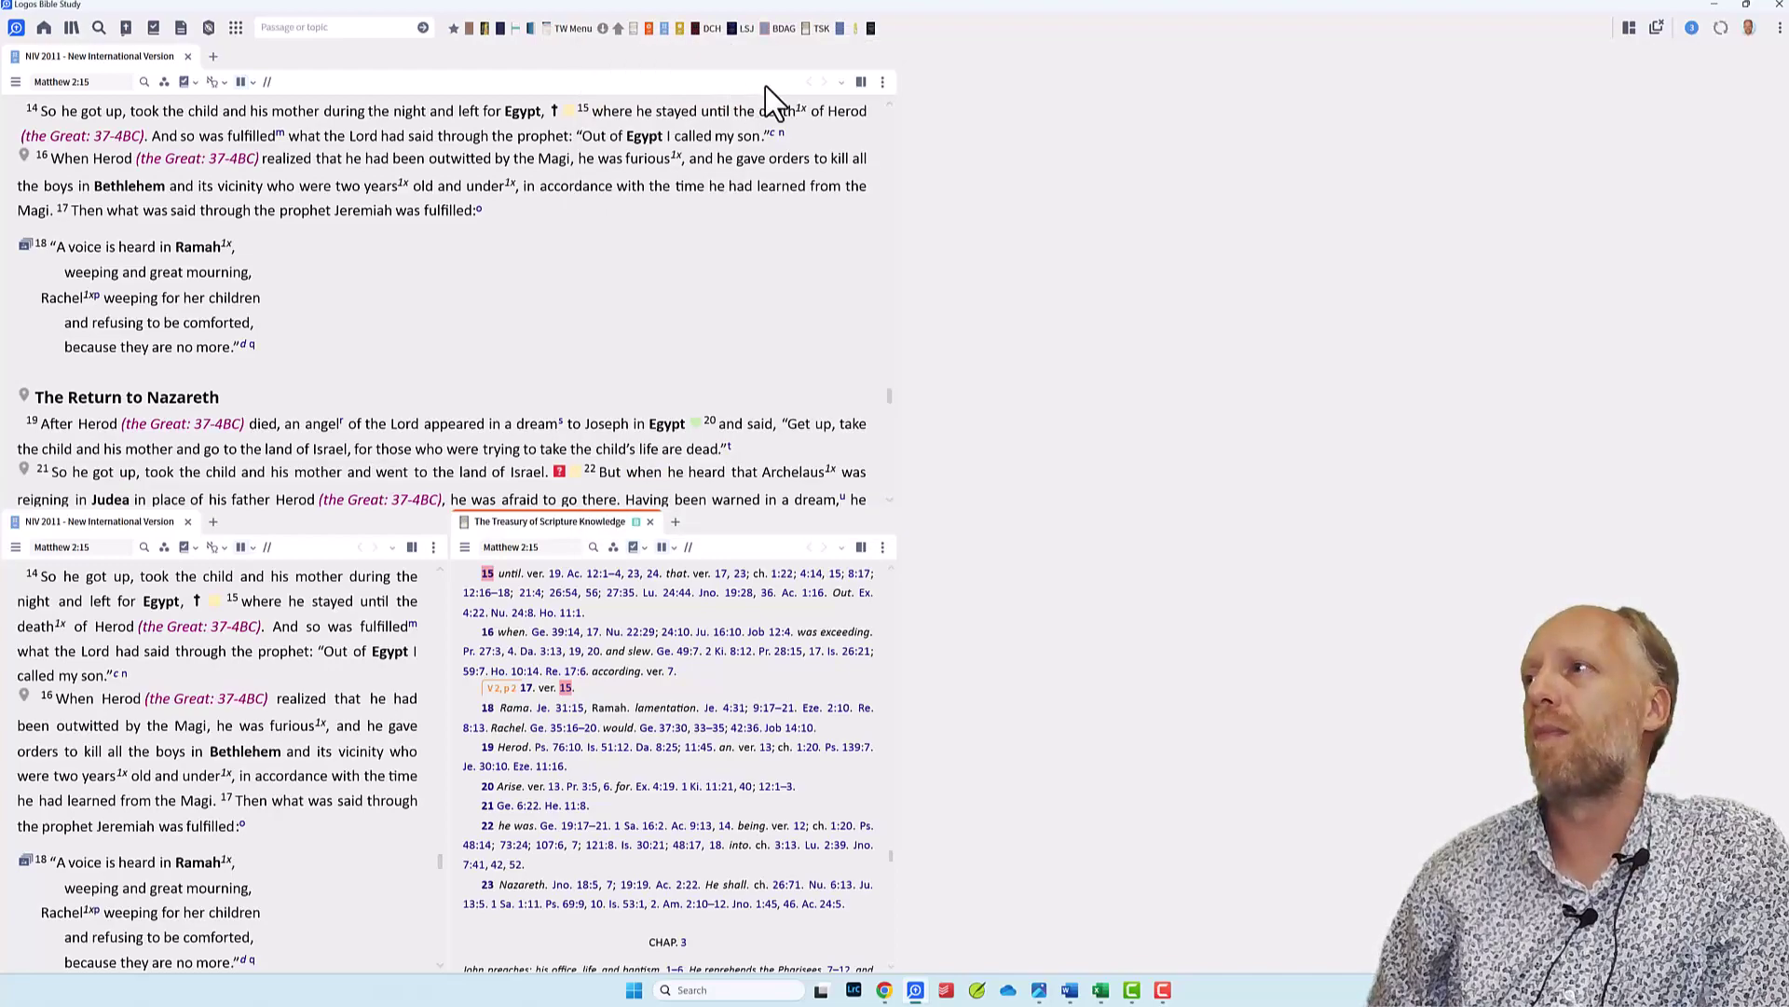
left_click(882, 82)
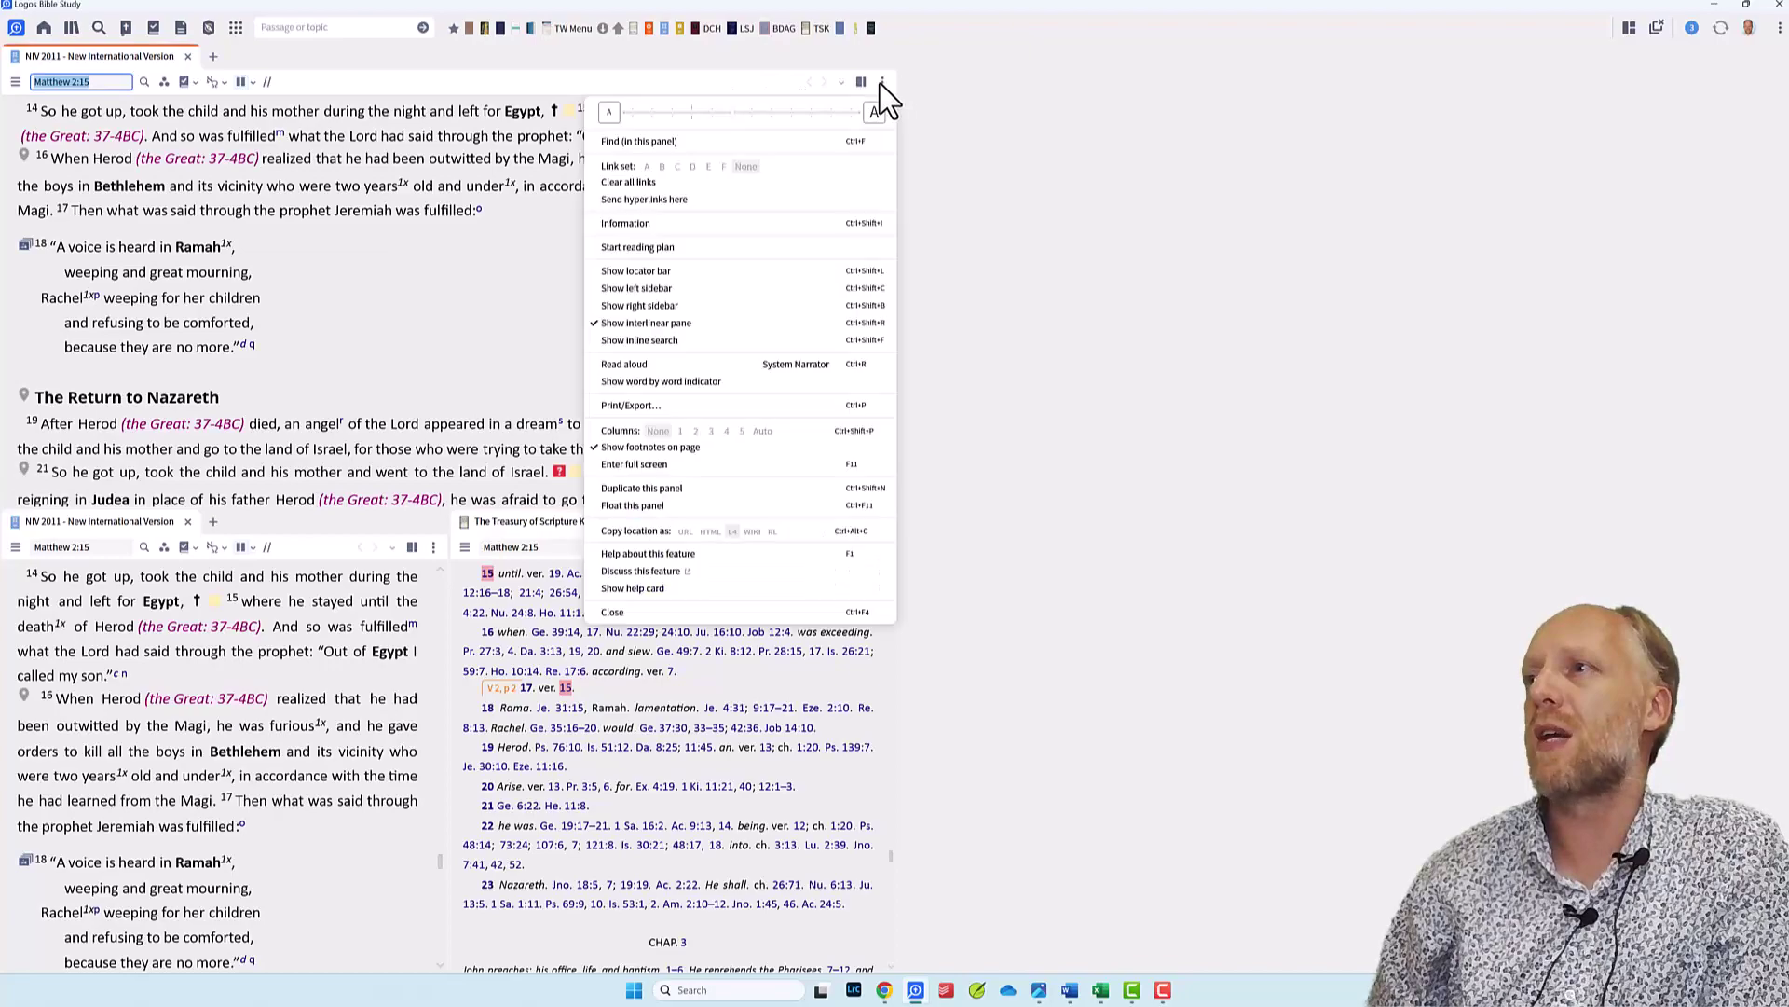
left_click(662, 166)
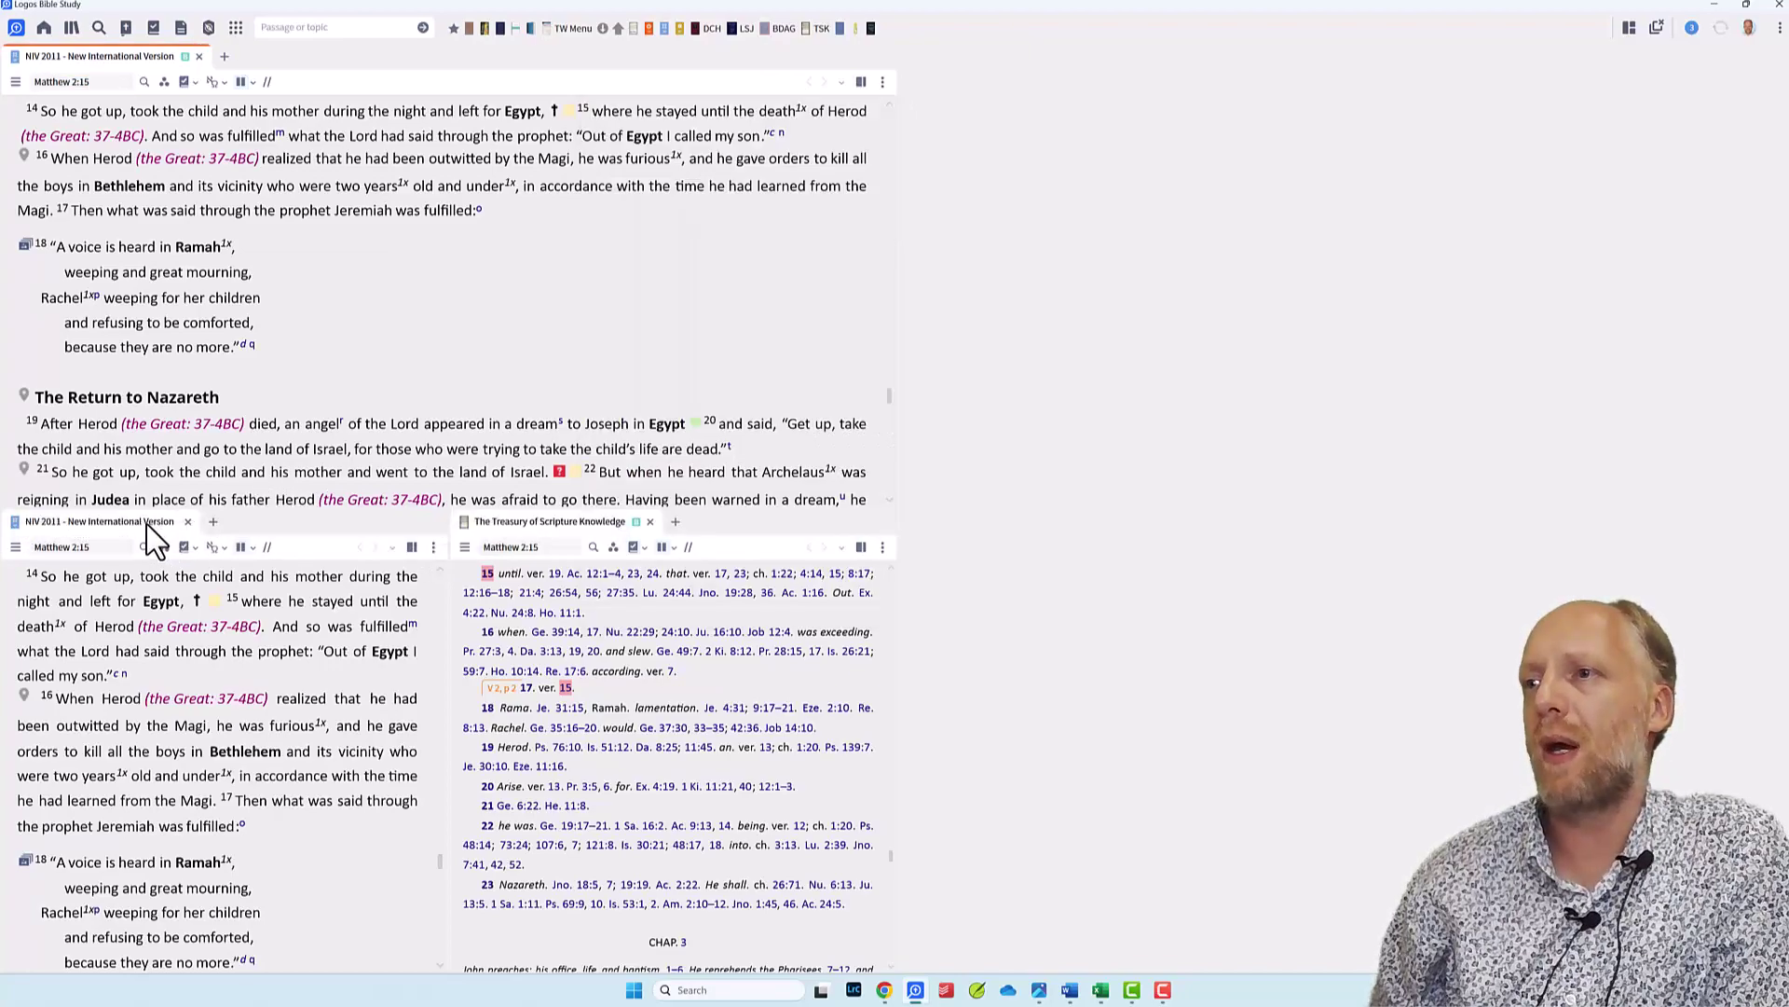
left_click(433, 547)
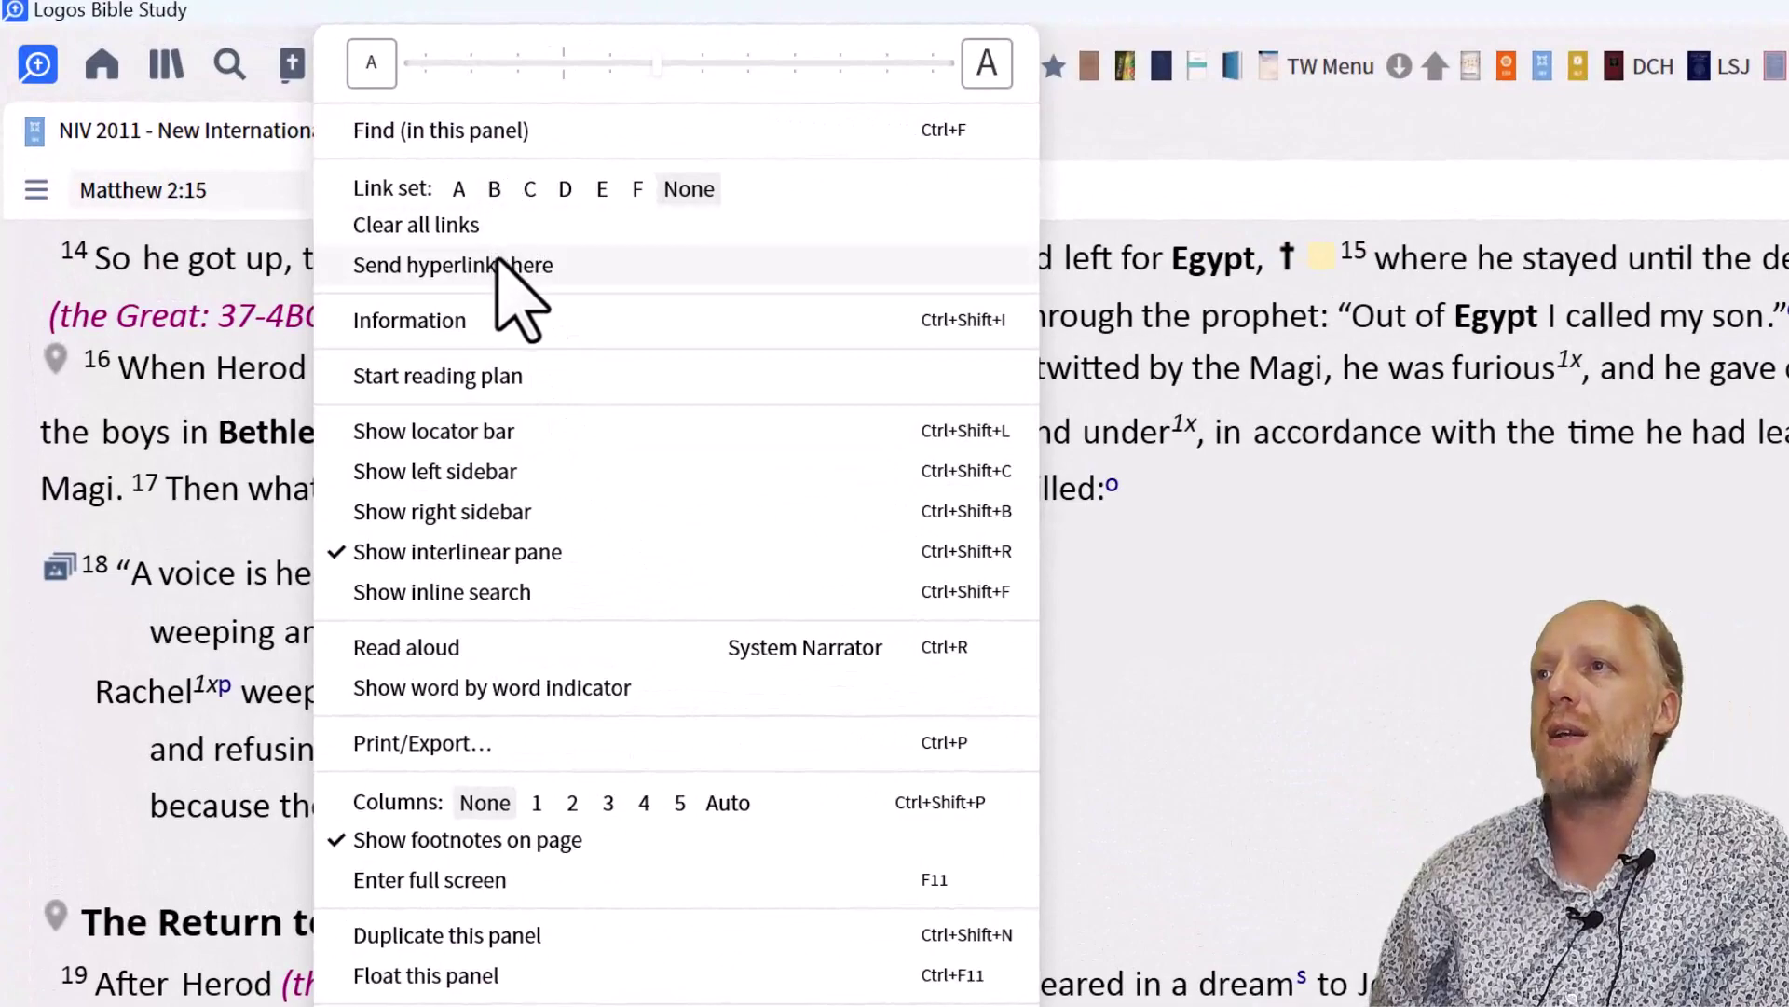
left_click(578, 265)
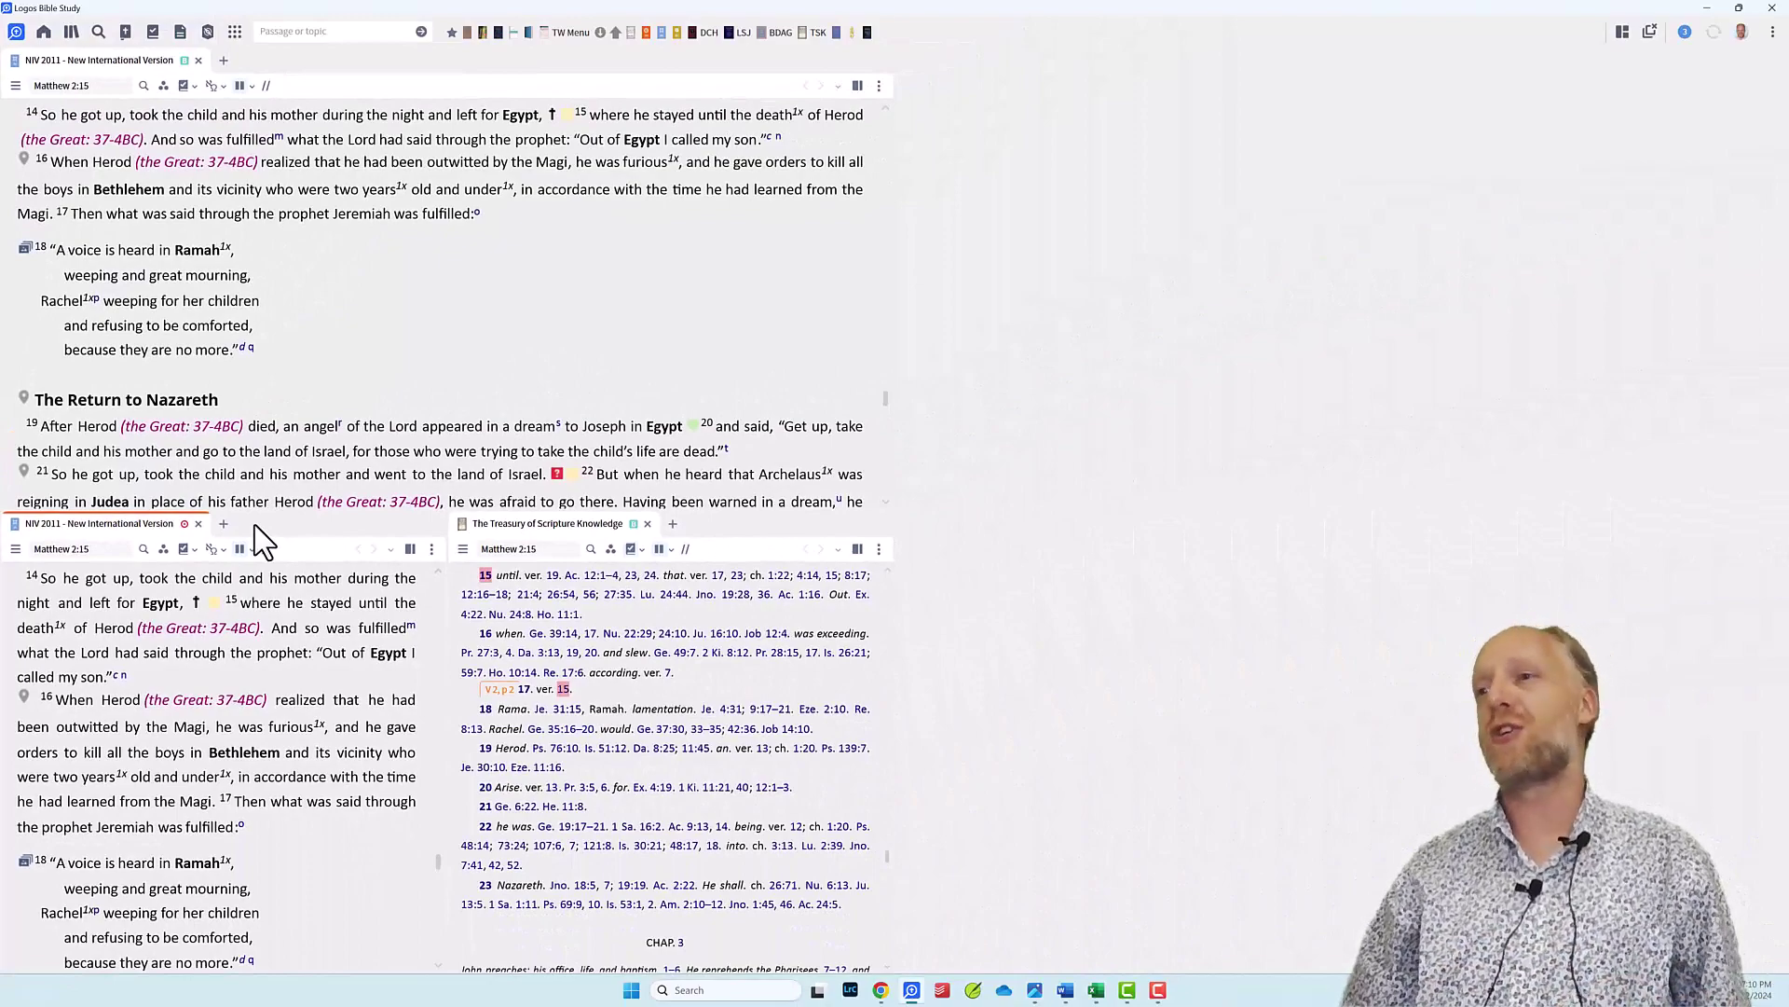
Step: Scroll the top NIV to Matthew 3:2 and open cross-references Matthew 4:17 and 21:29–32
scroll(551, 304, "down", 1)
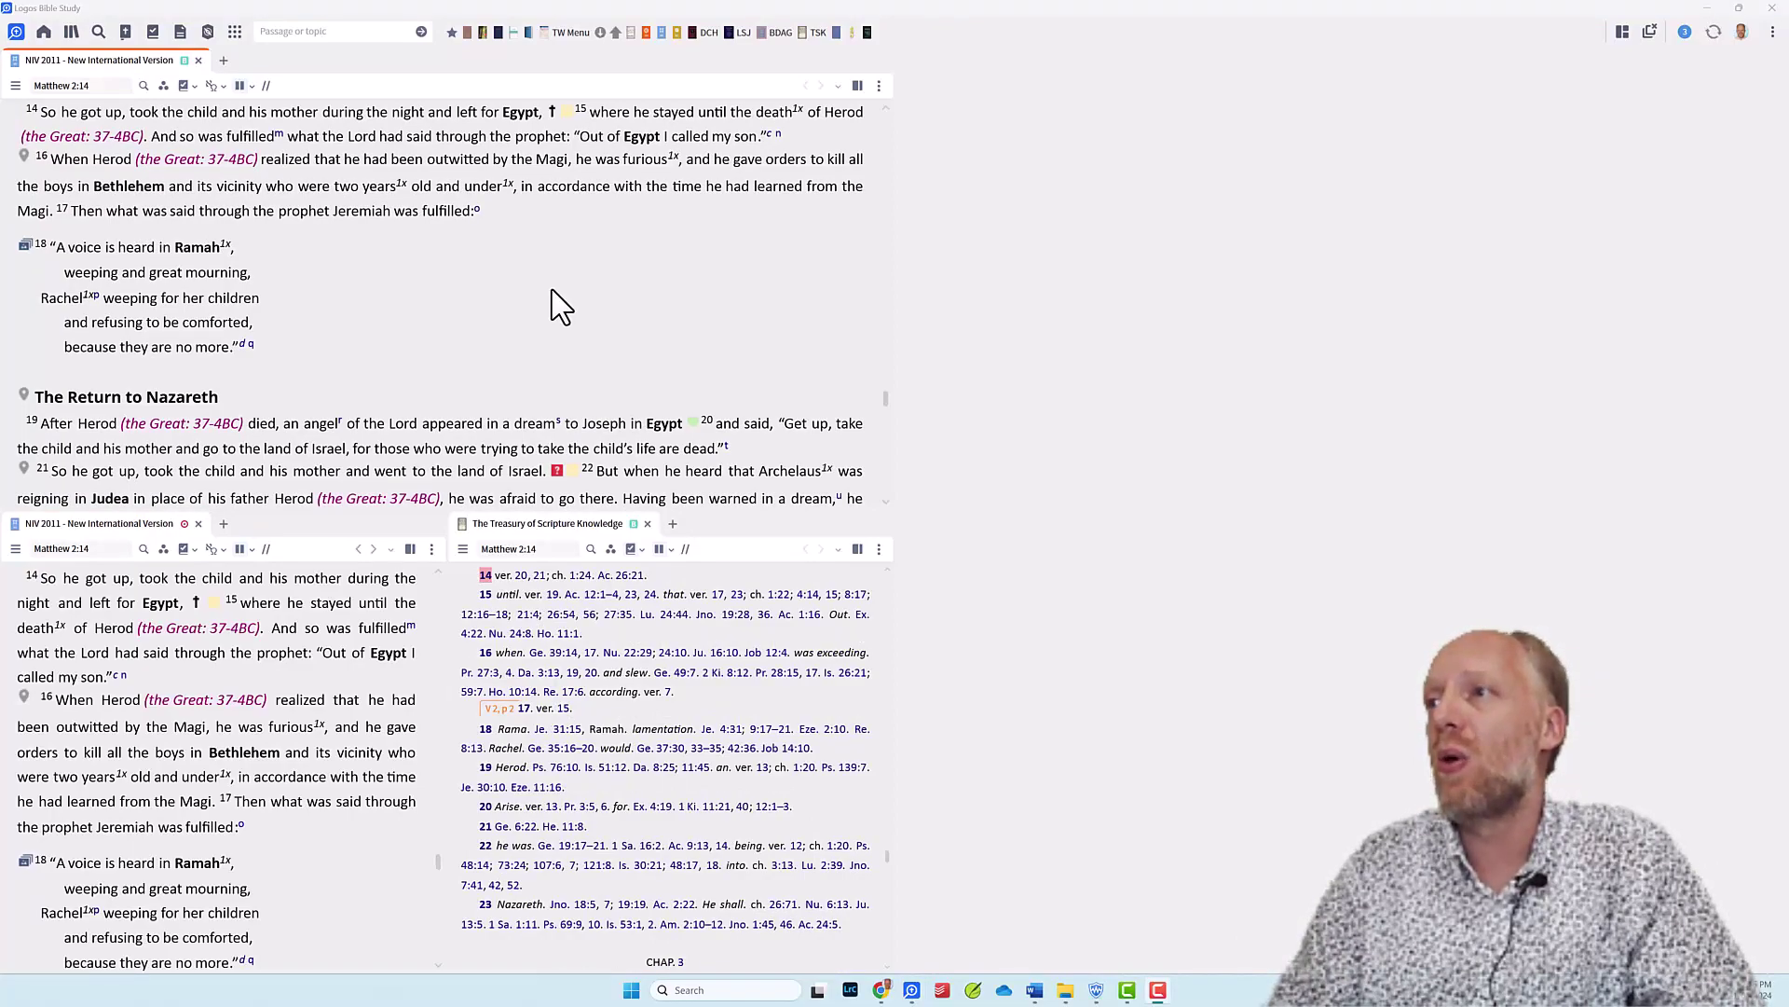
scroll(551, 304, "down", 4)
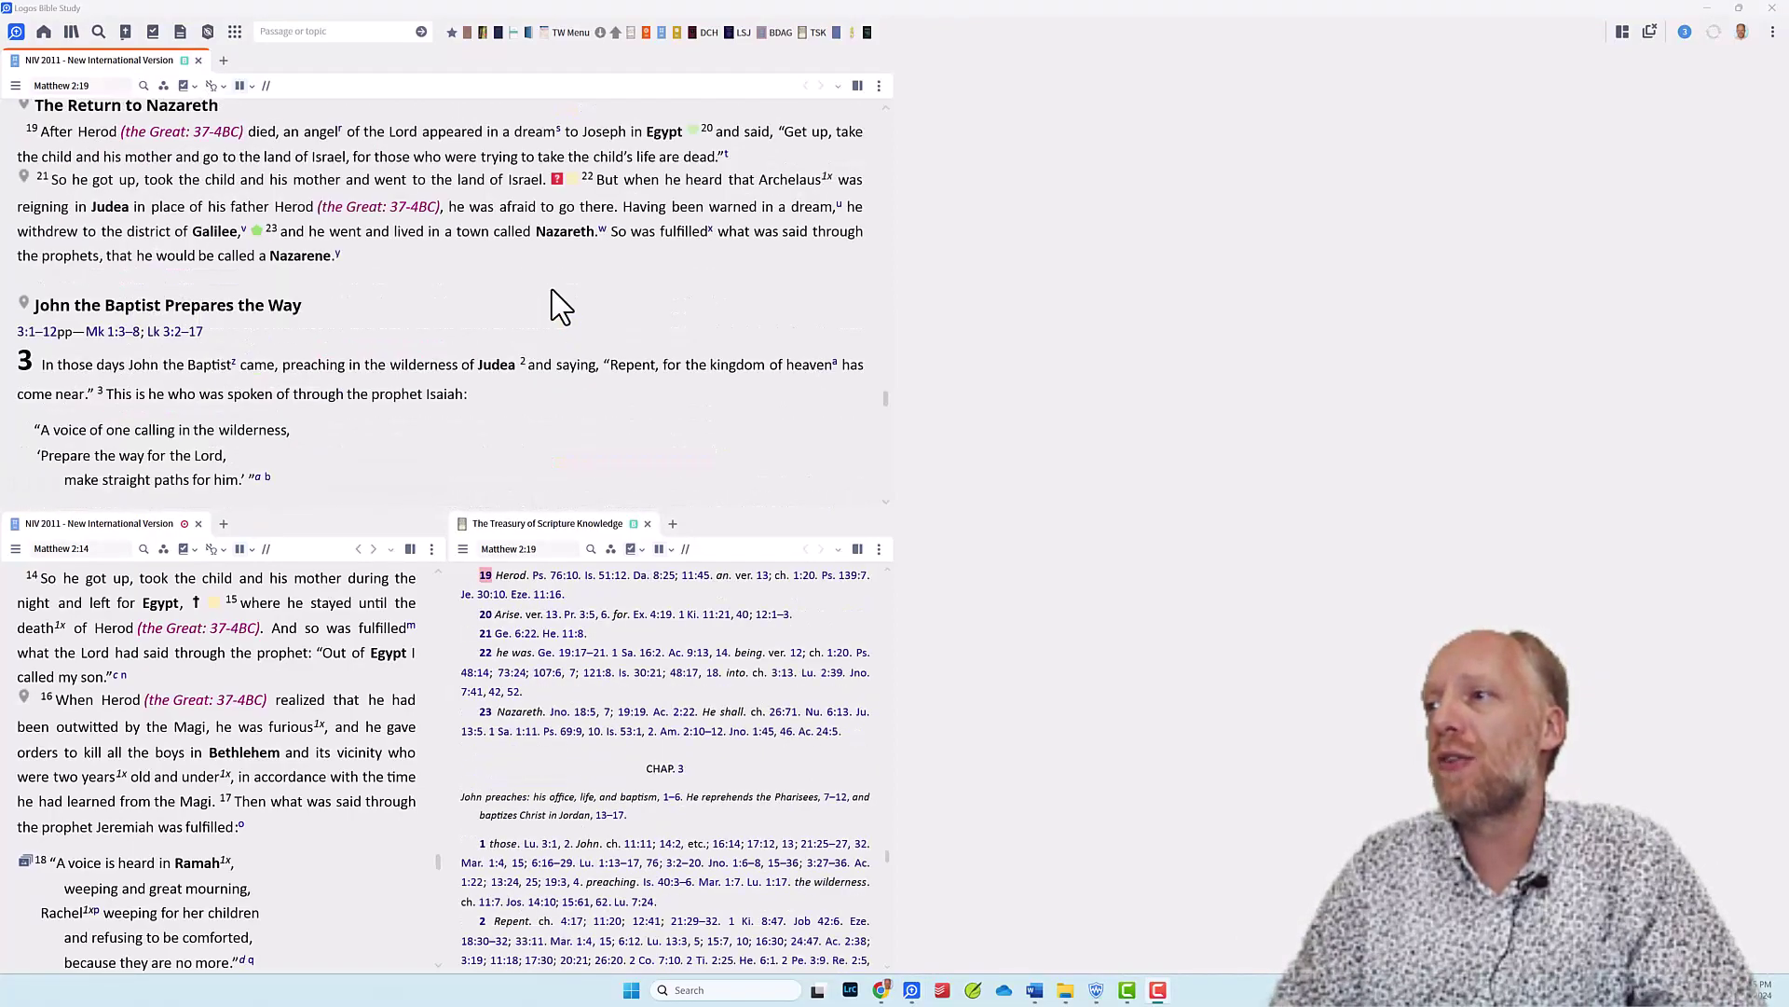
scroll(560, 306, "down", 2)
scroll(559, 305, "down", 2)
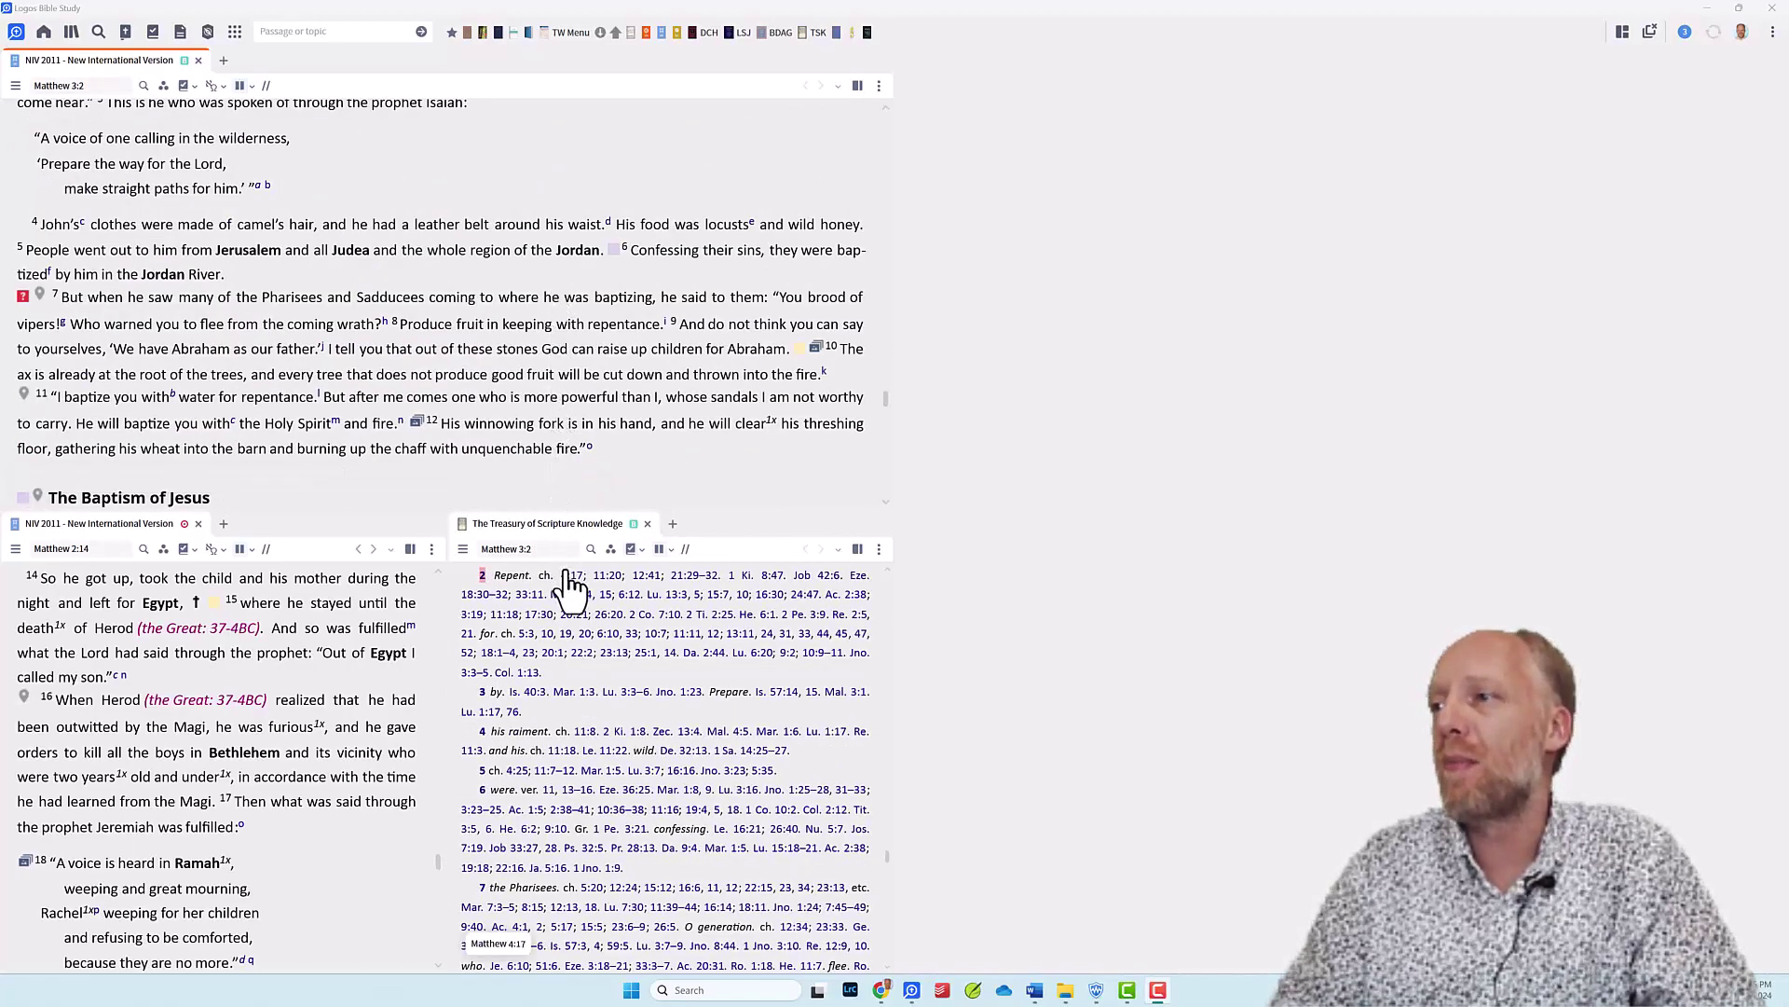
mouse_move(575, 590)
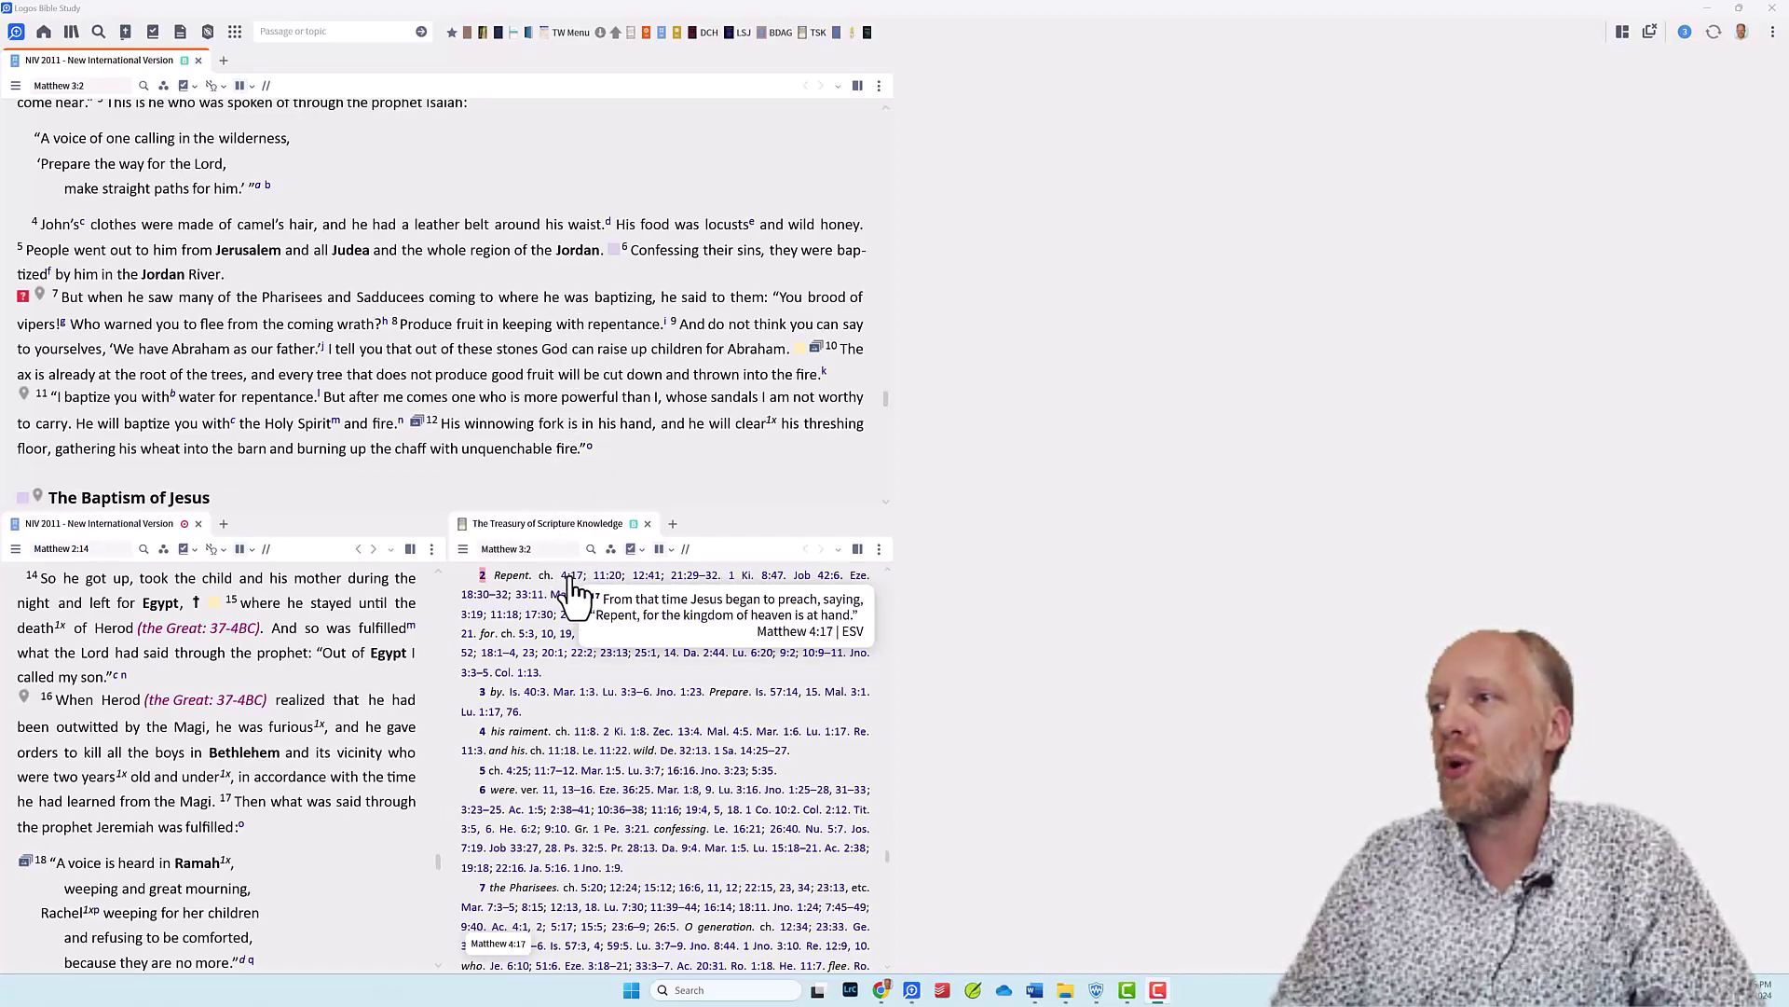
left_click(573, 579)
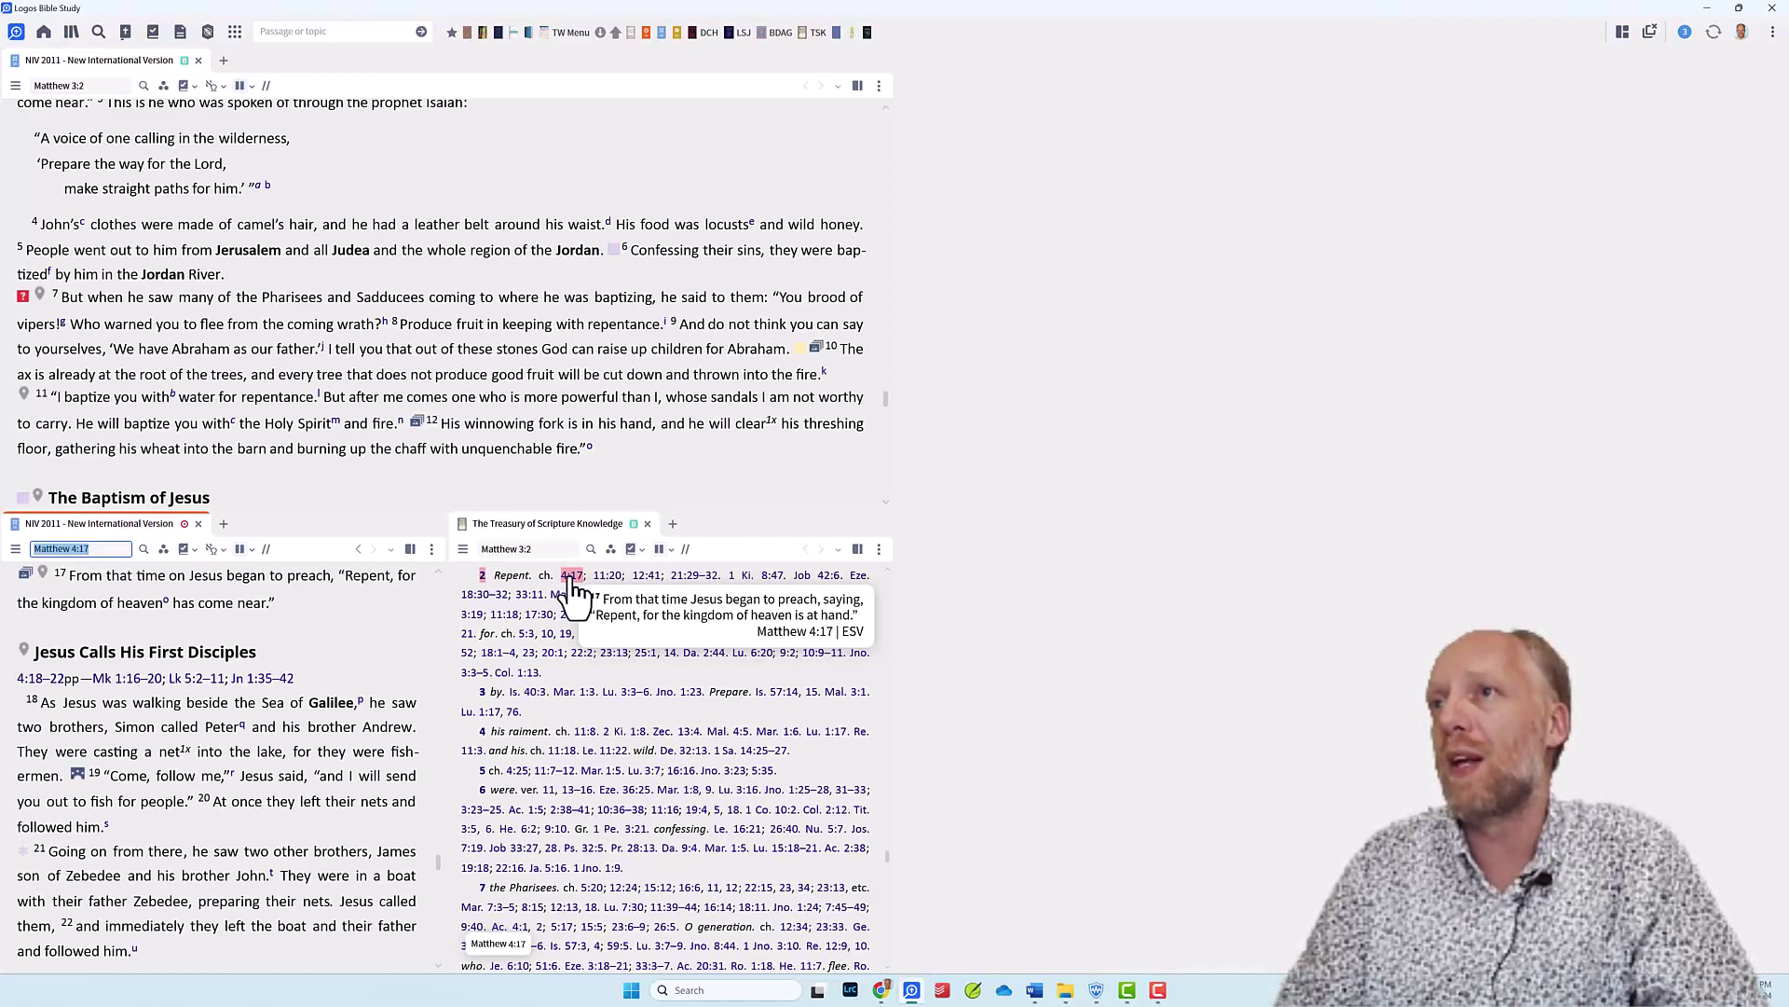
left_click(693, 575)
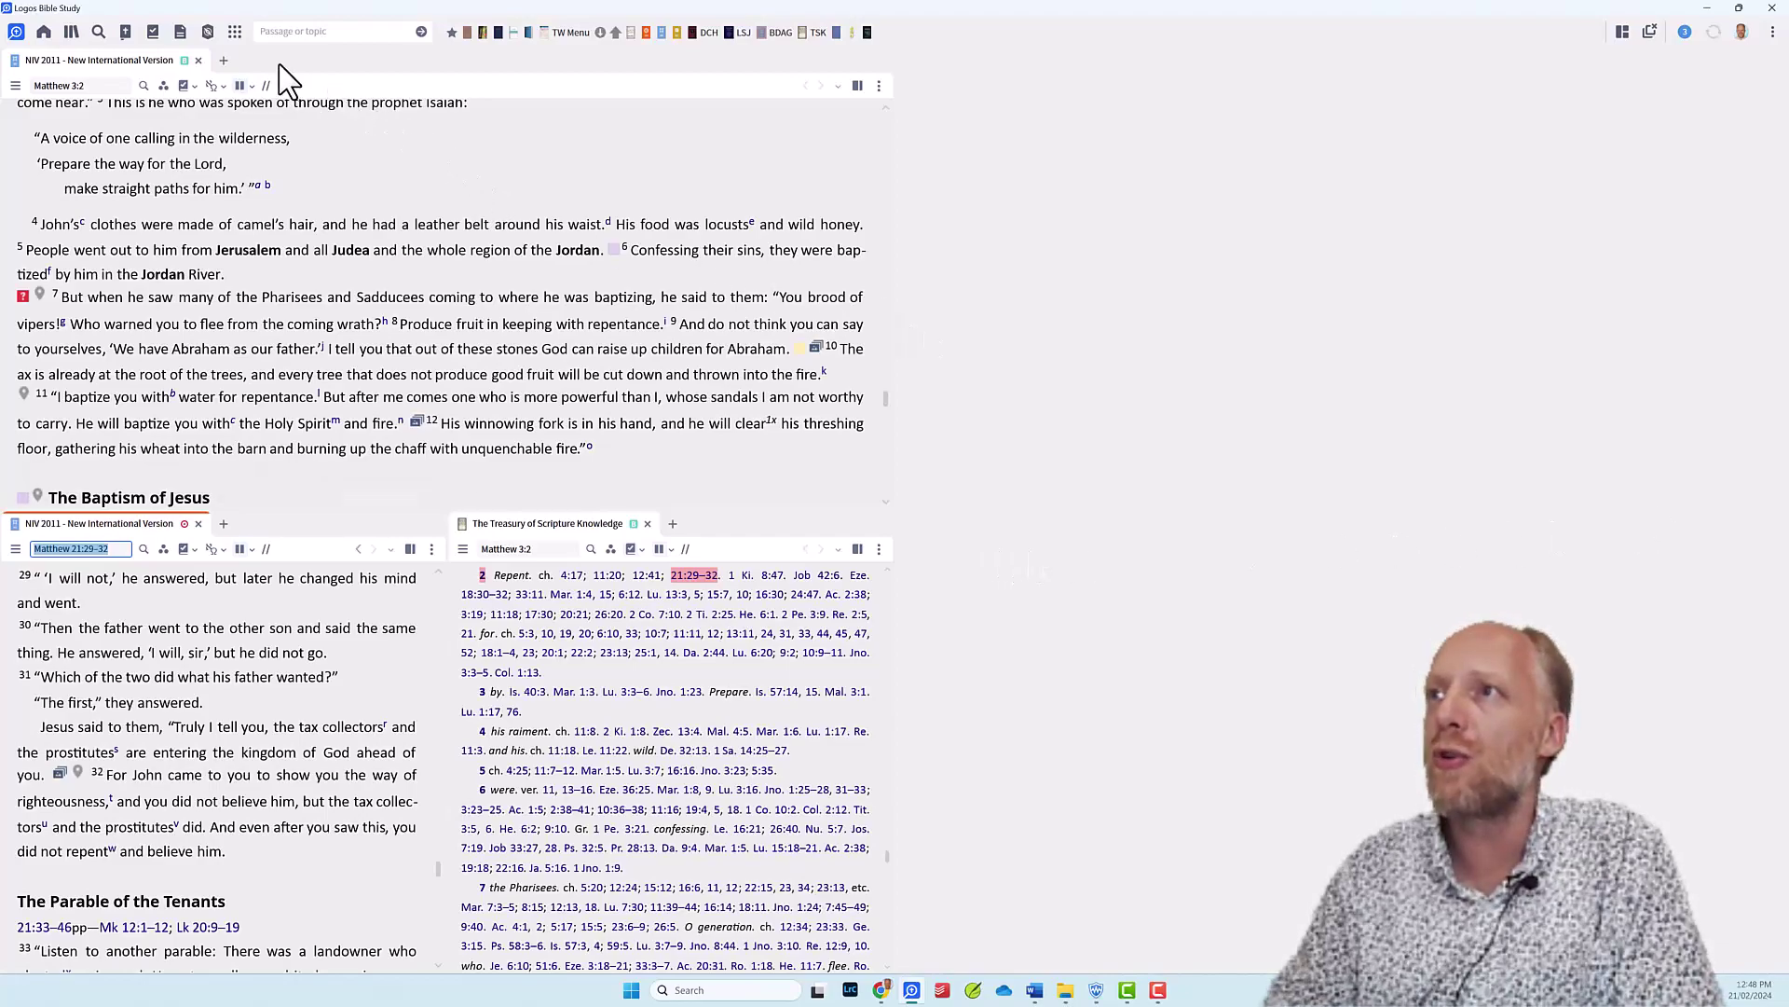
Step: Open Power Lookup from the Tools menu and widen its right-side panel
left_click(234, 33)
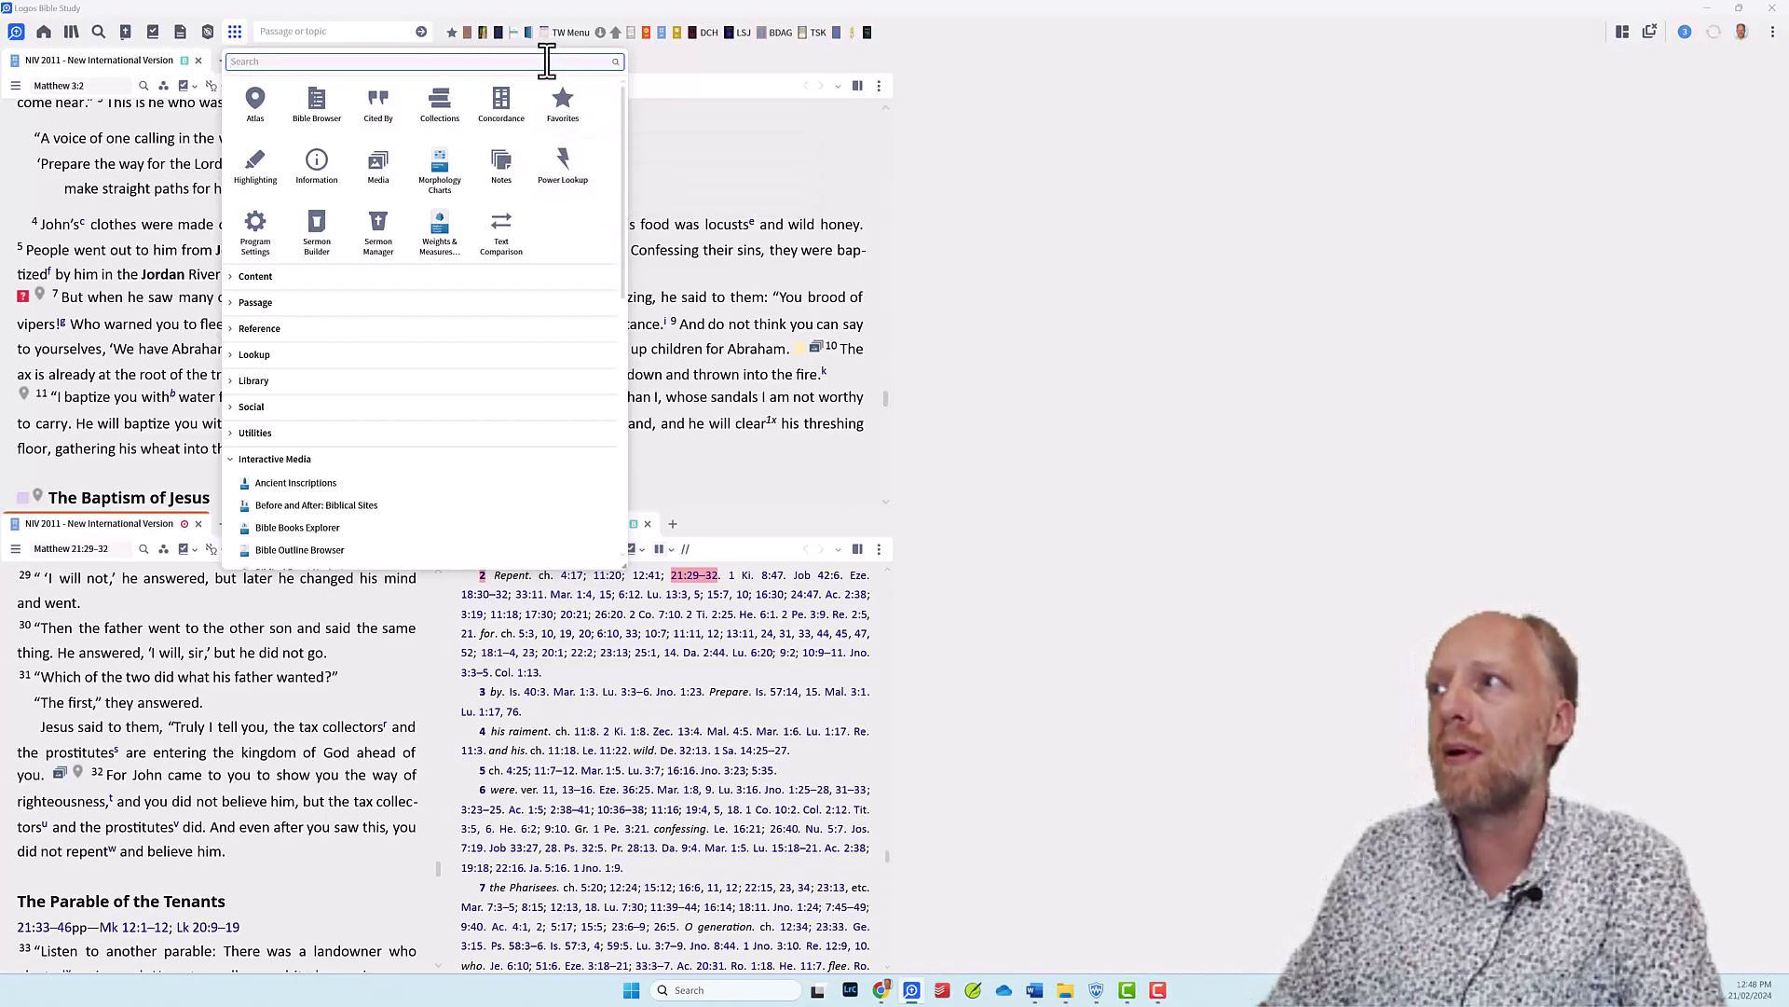
type("power l")
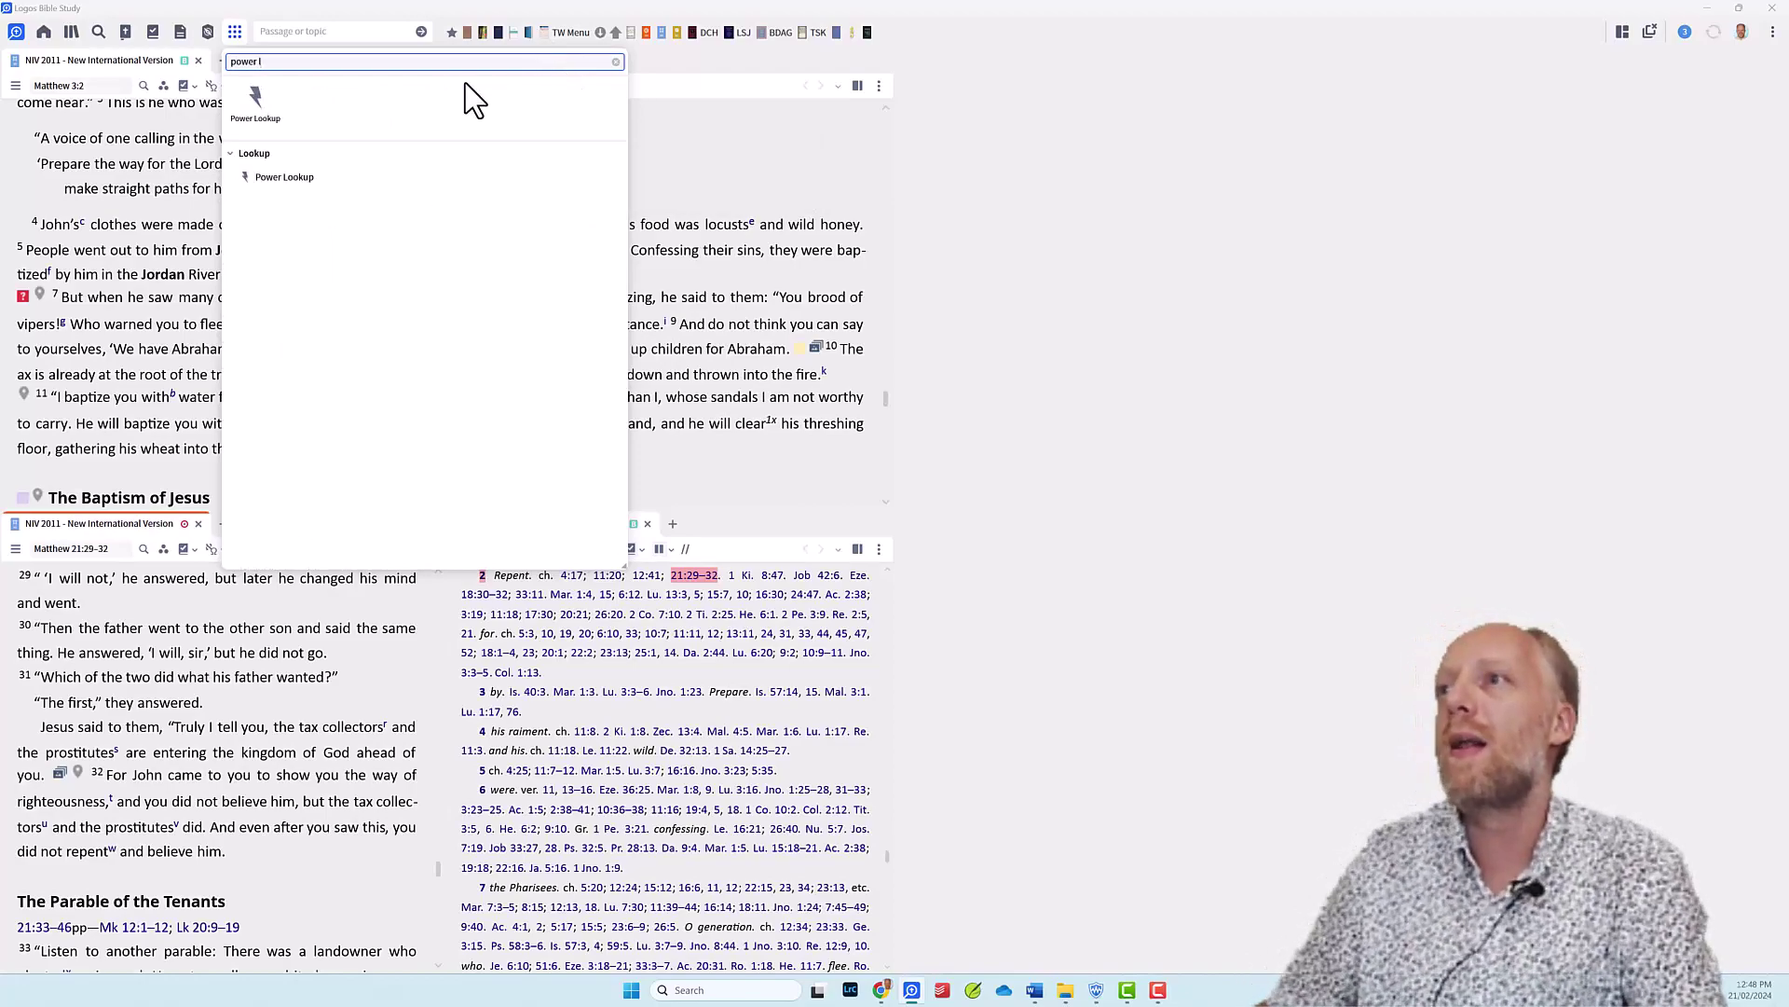
left_click(254, 108)
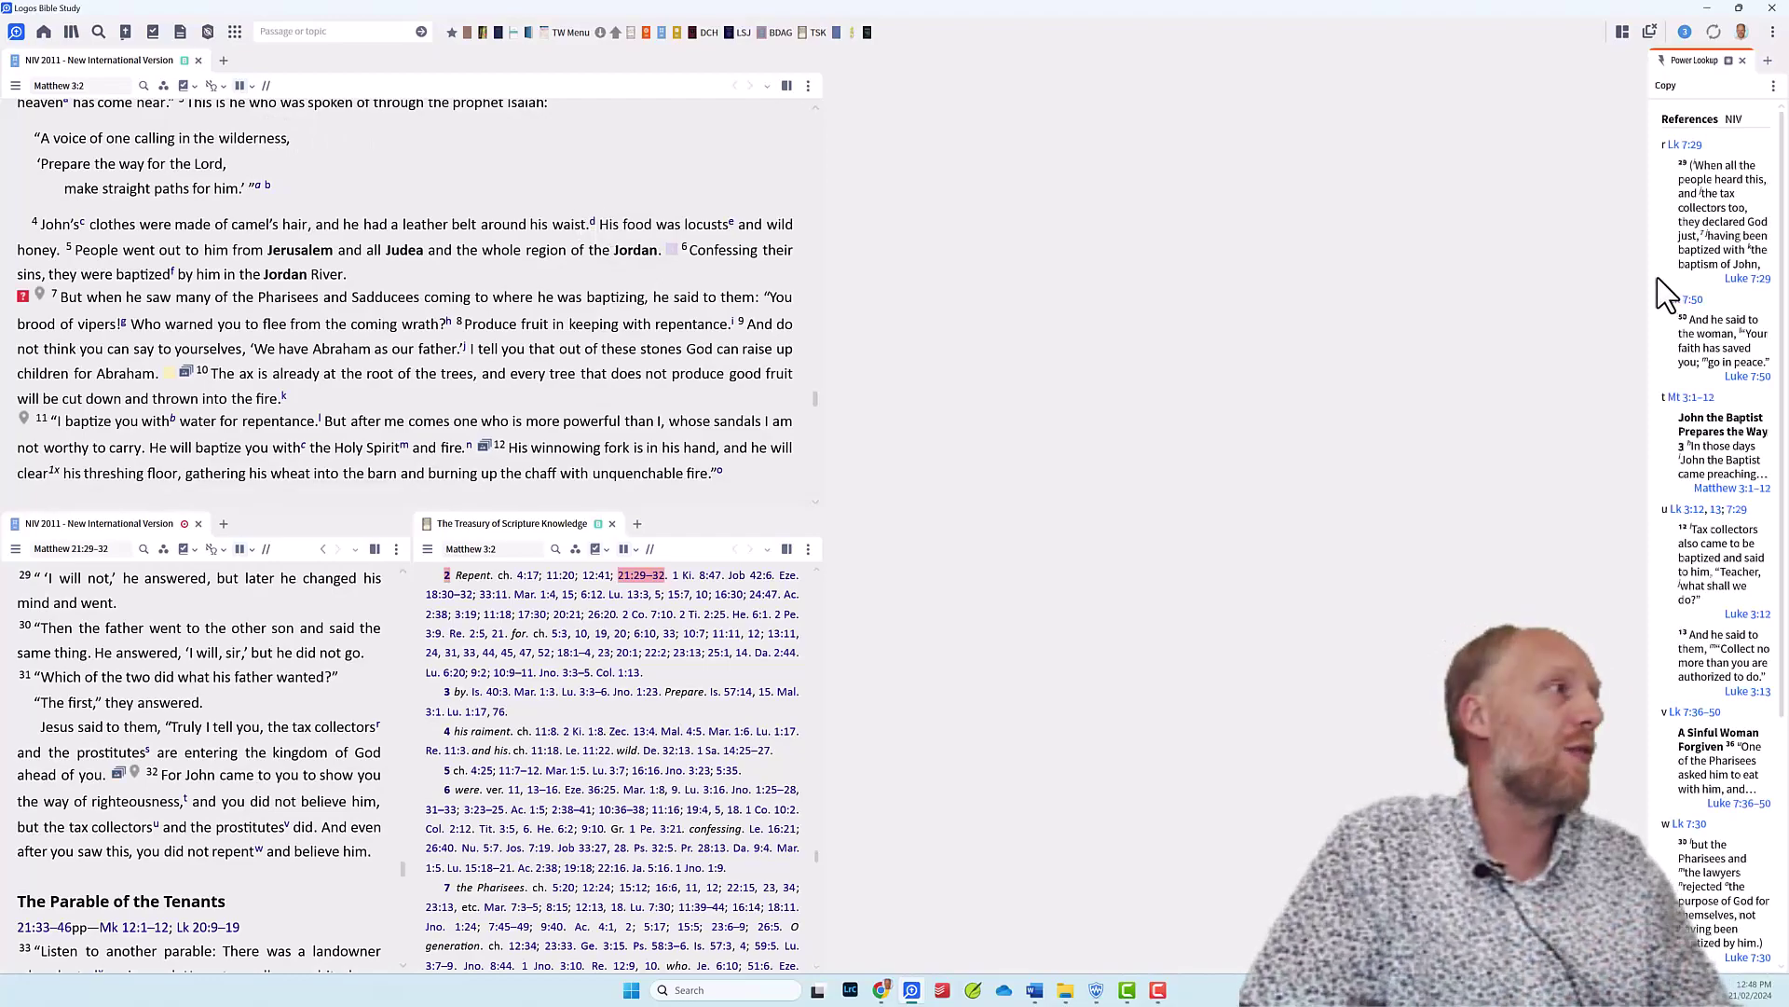
mouse_move(1648, 270)
left_mouse_down()
mouse_move(1546, 260)
mouse_move(1665, 280)
left_mouse_up()
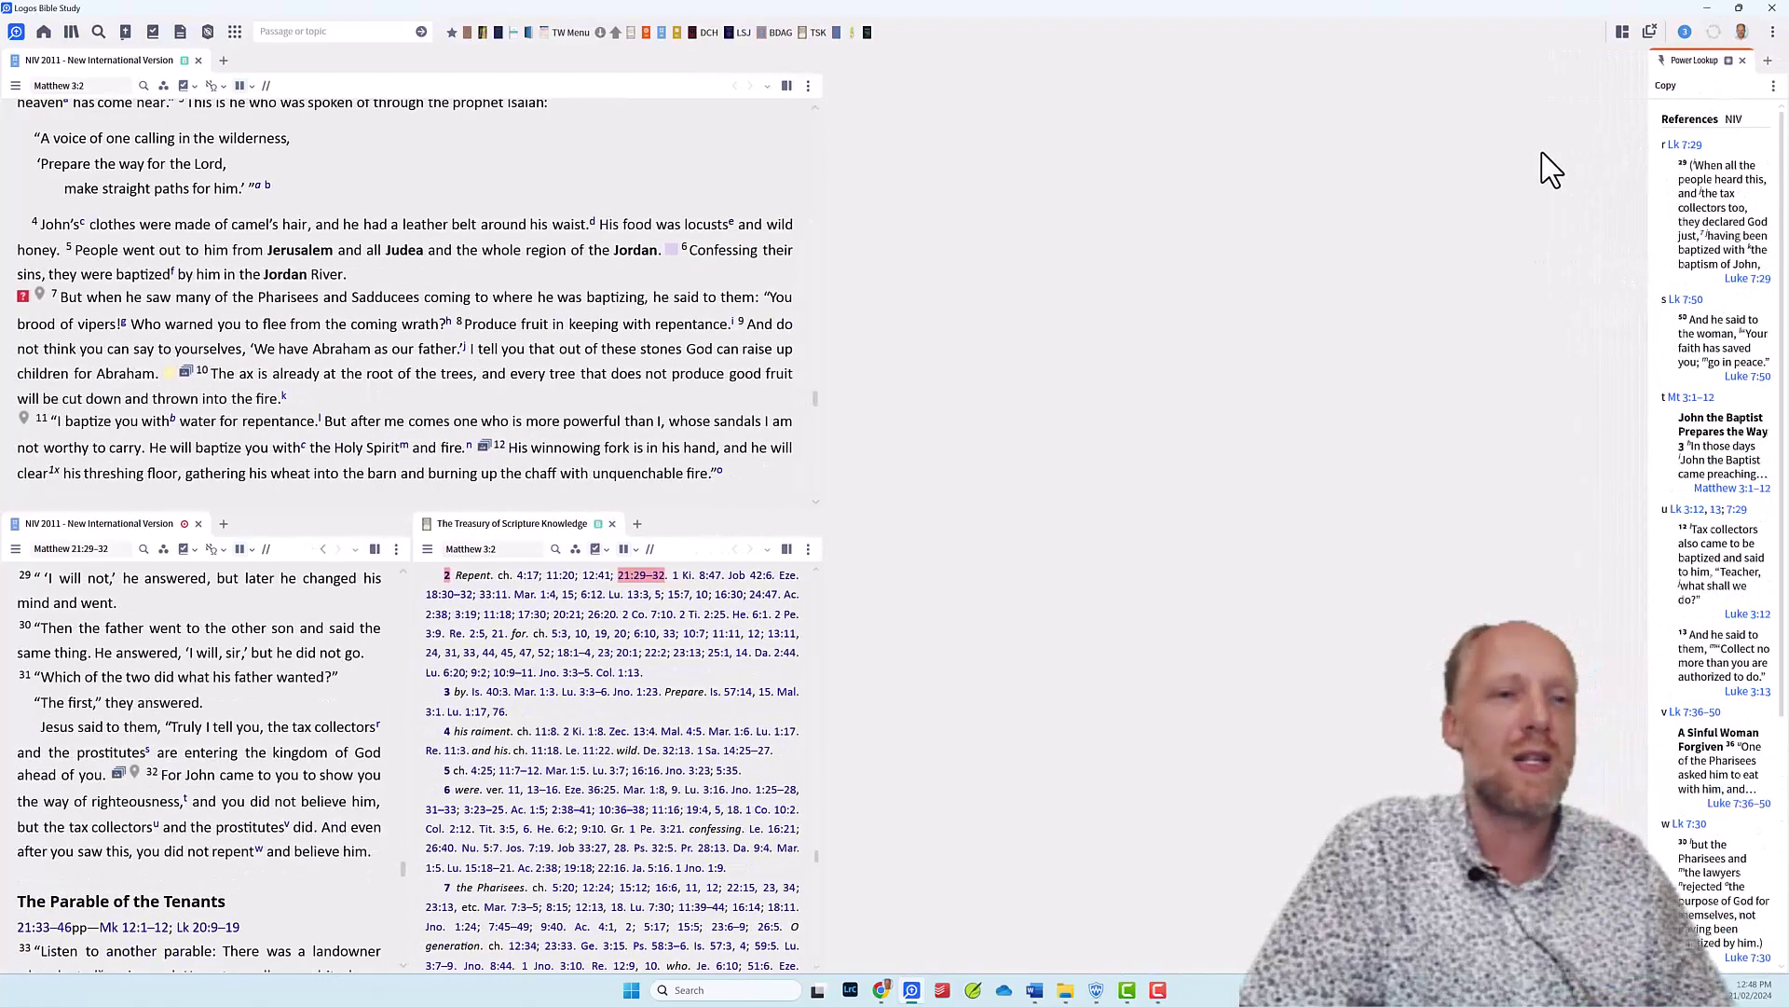
Step: Navigate the top Bible to Matthew 3:4
left_click(104, 85)
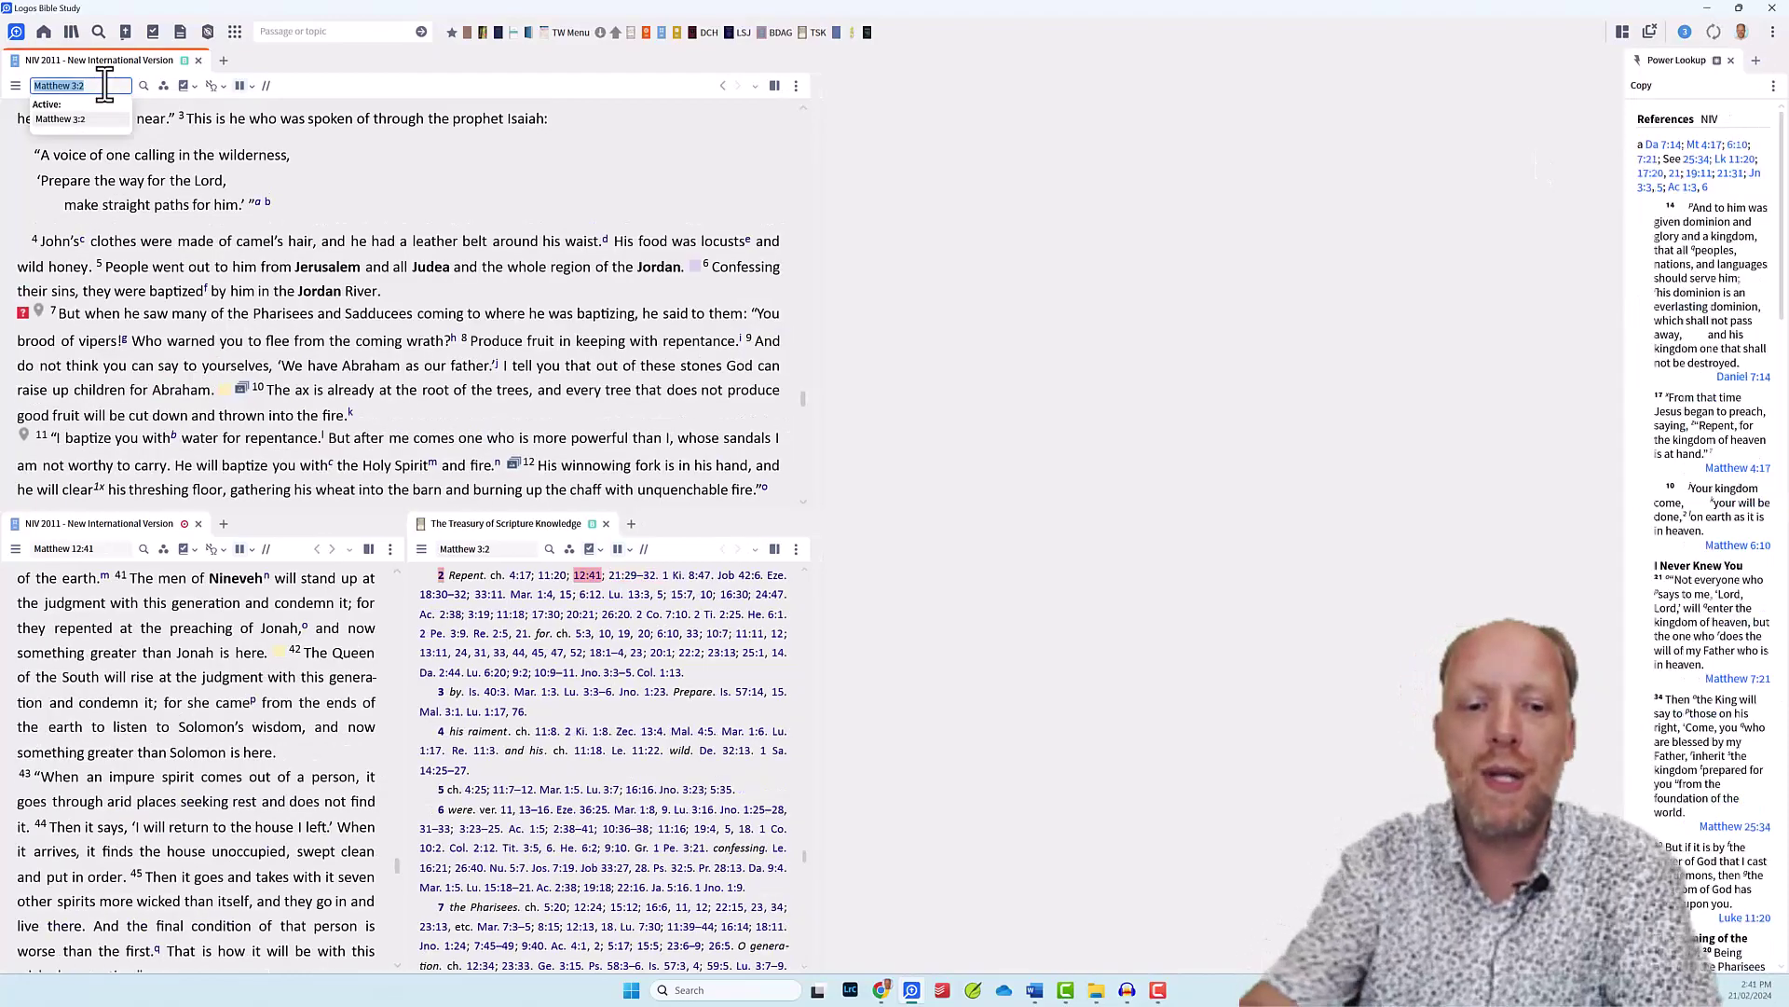
type("3:4")
key("Return")
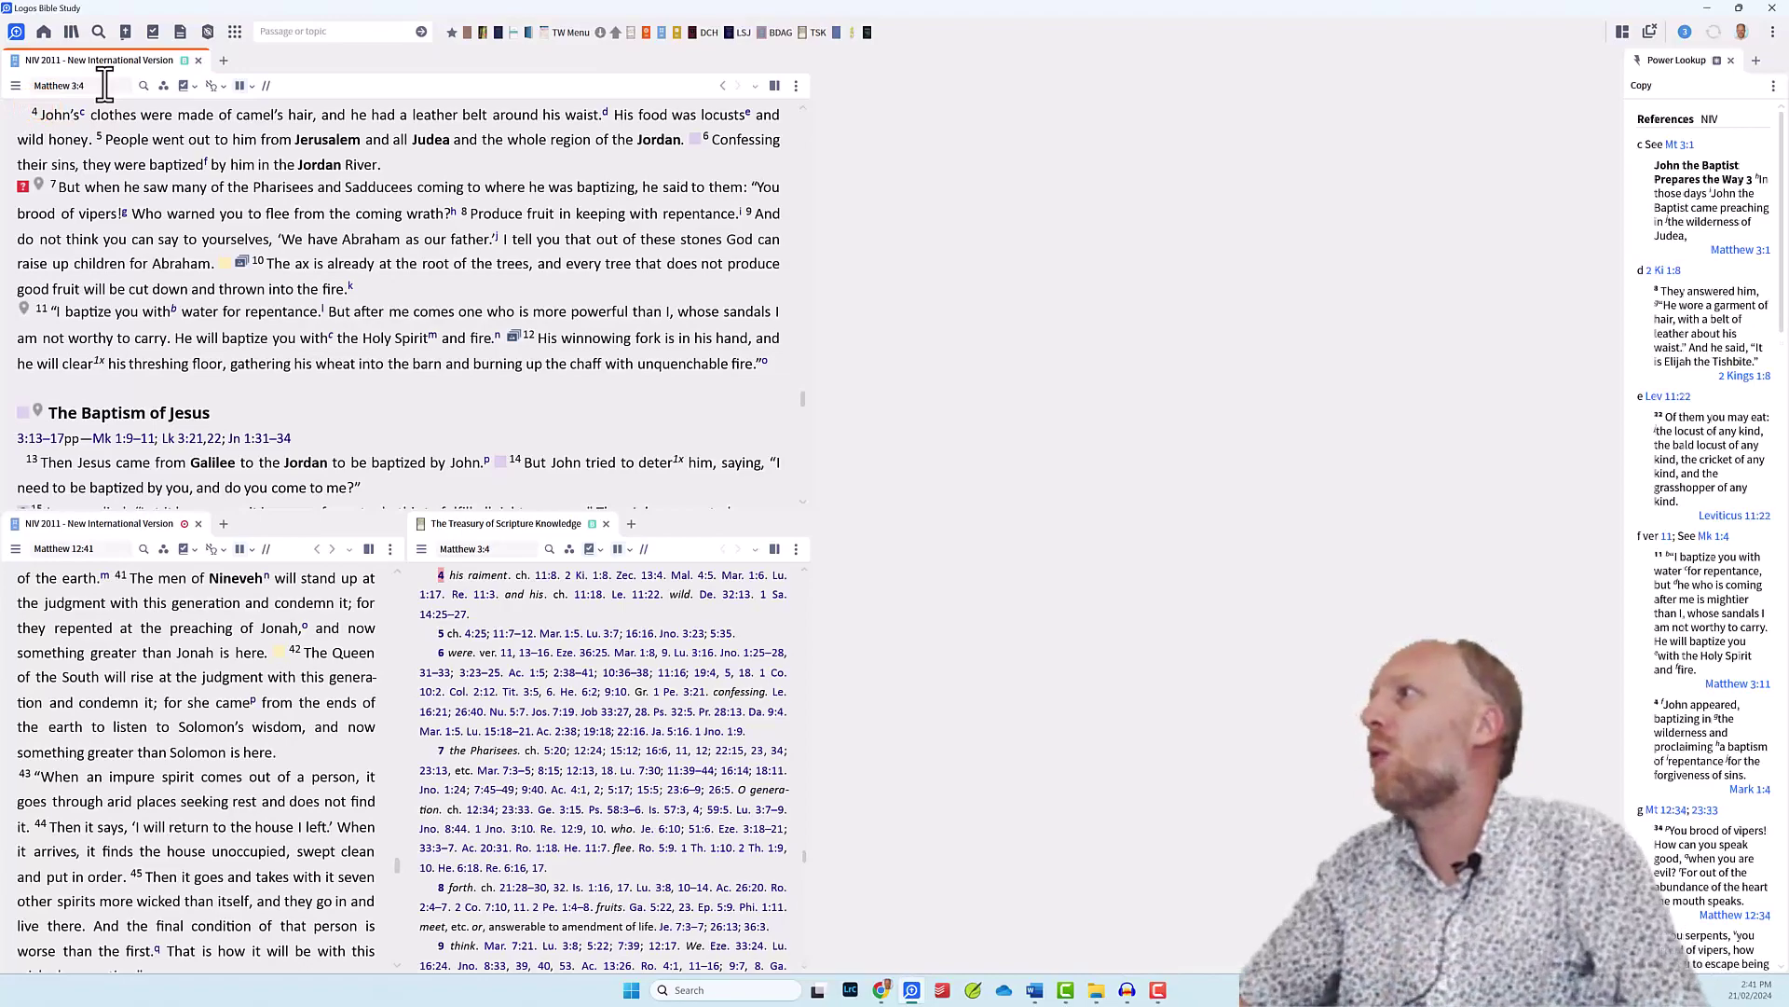
left_click(1684, 62)
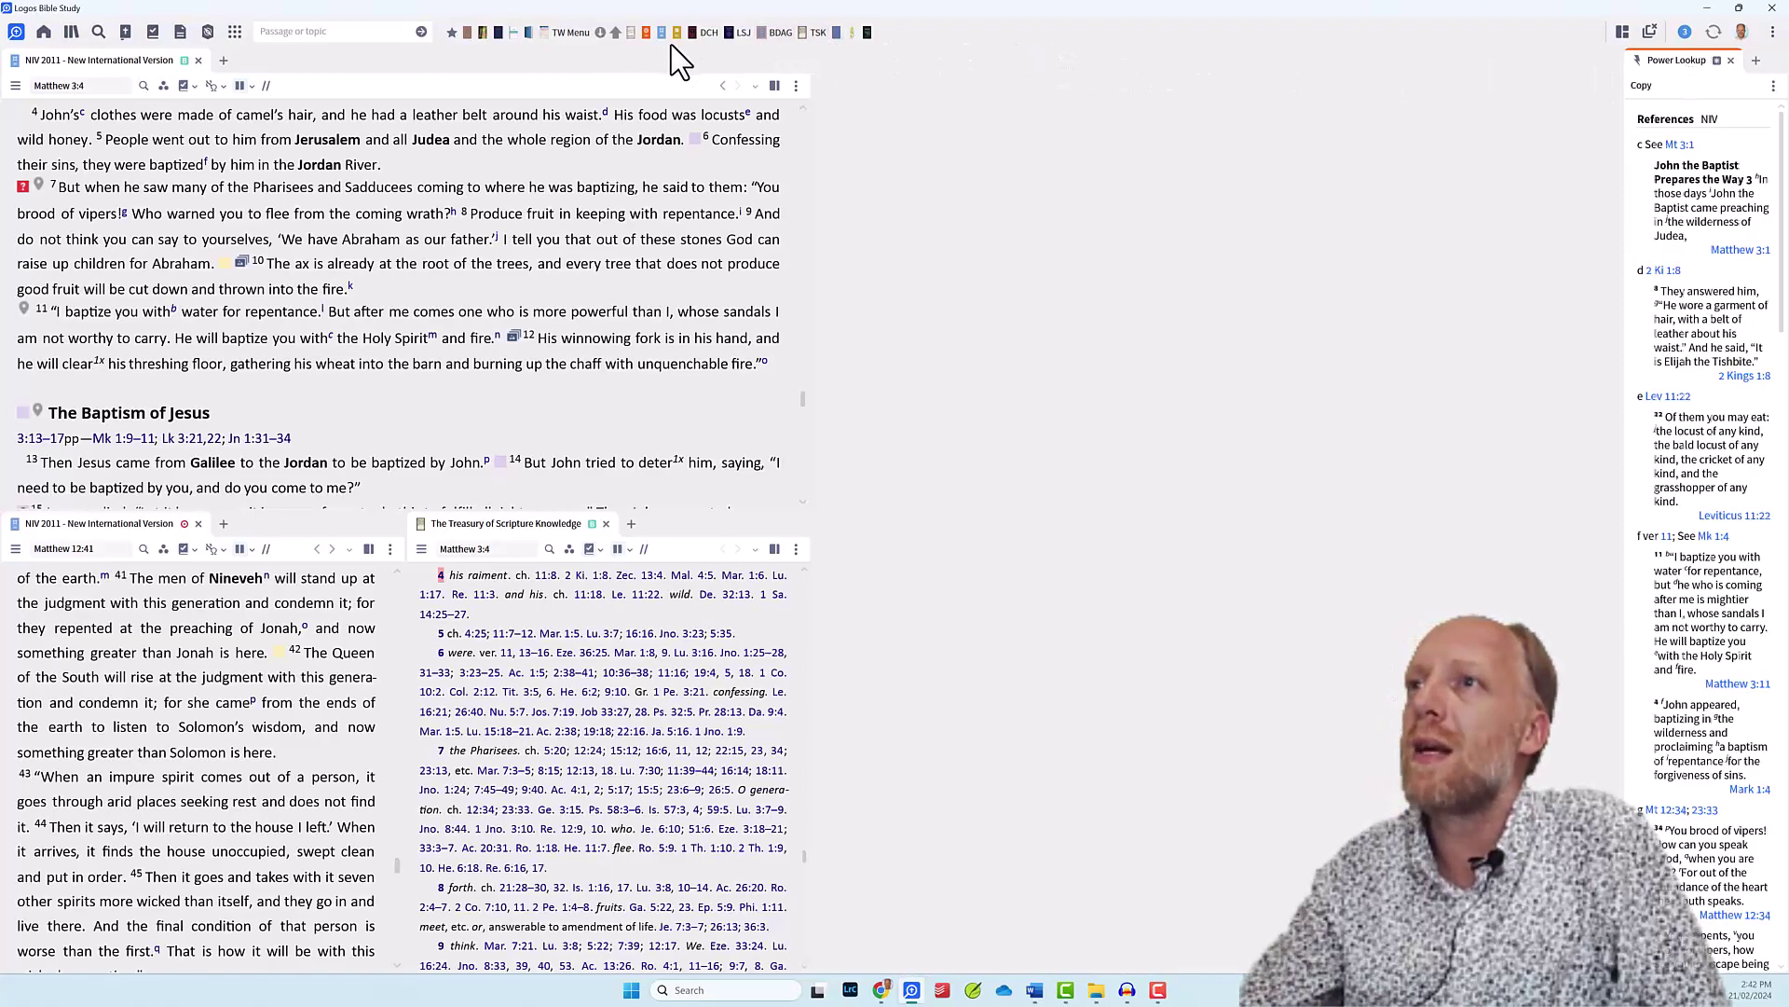
left_click(77, 70)
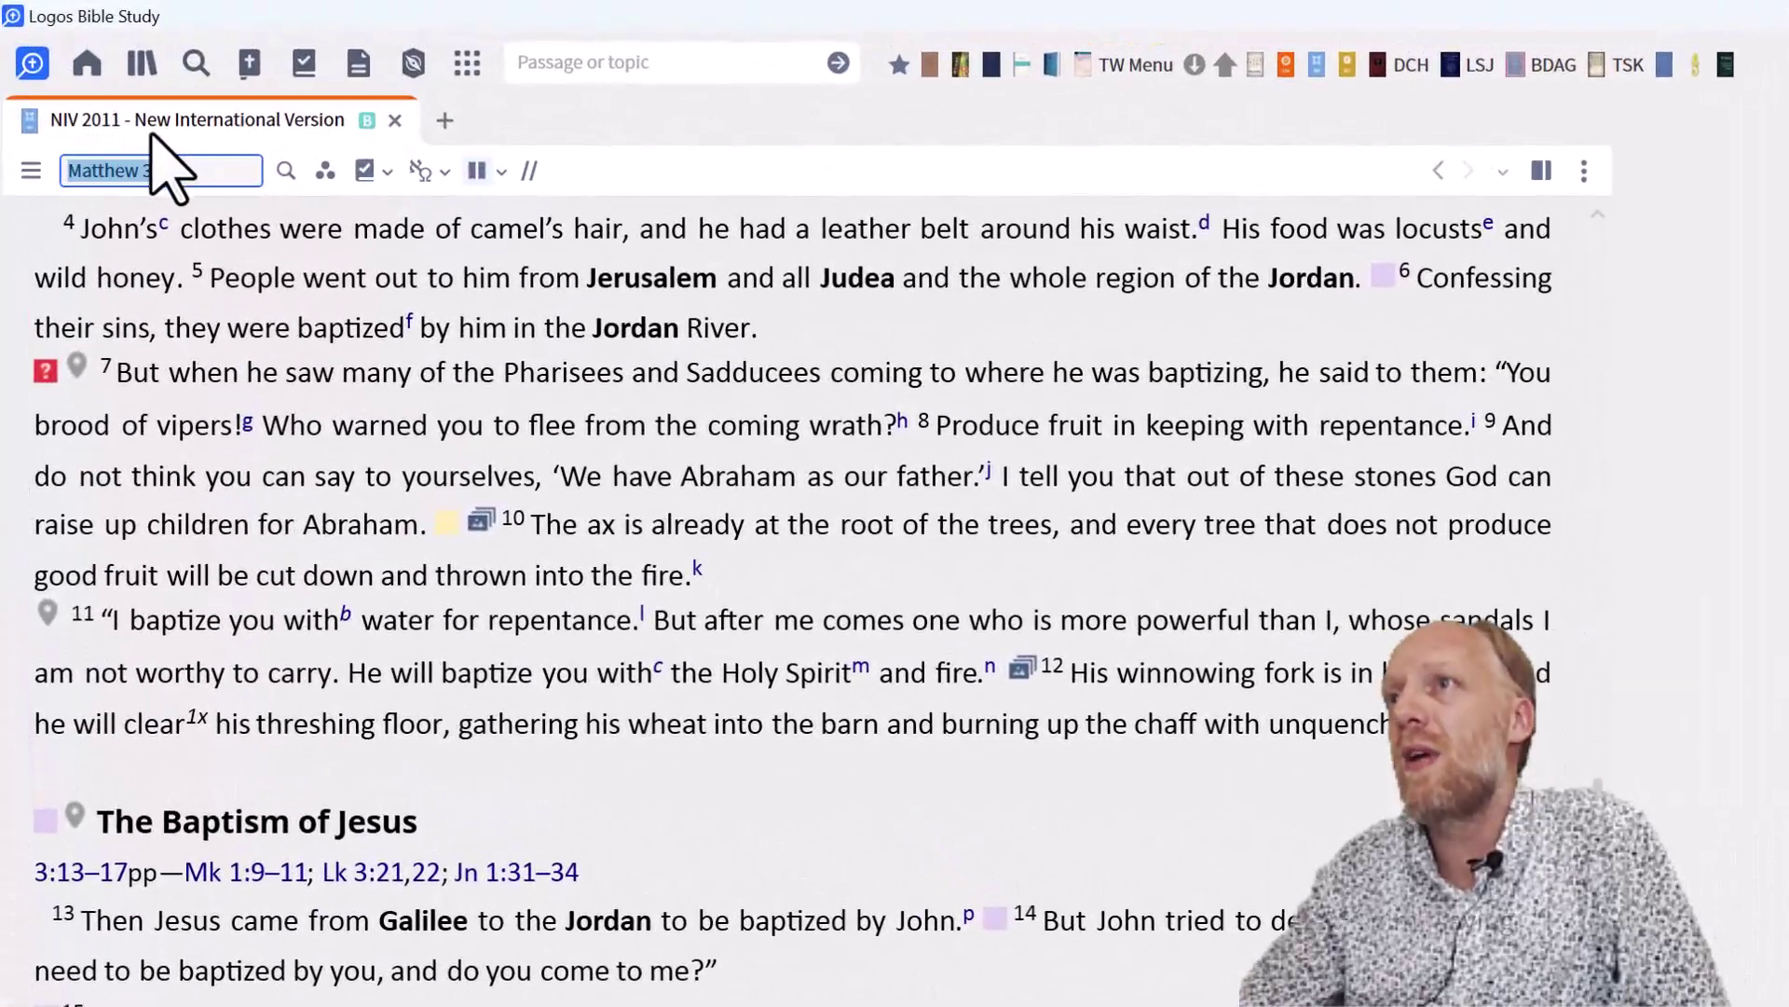
Step: Follow the cross-reference after 'waist' to 2 Kings 1:8 in the lower pane, then return to Matthew 3
mouse_move(326, 121)
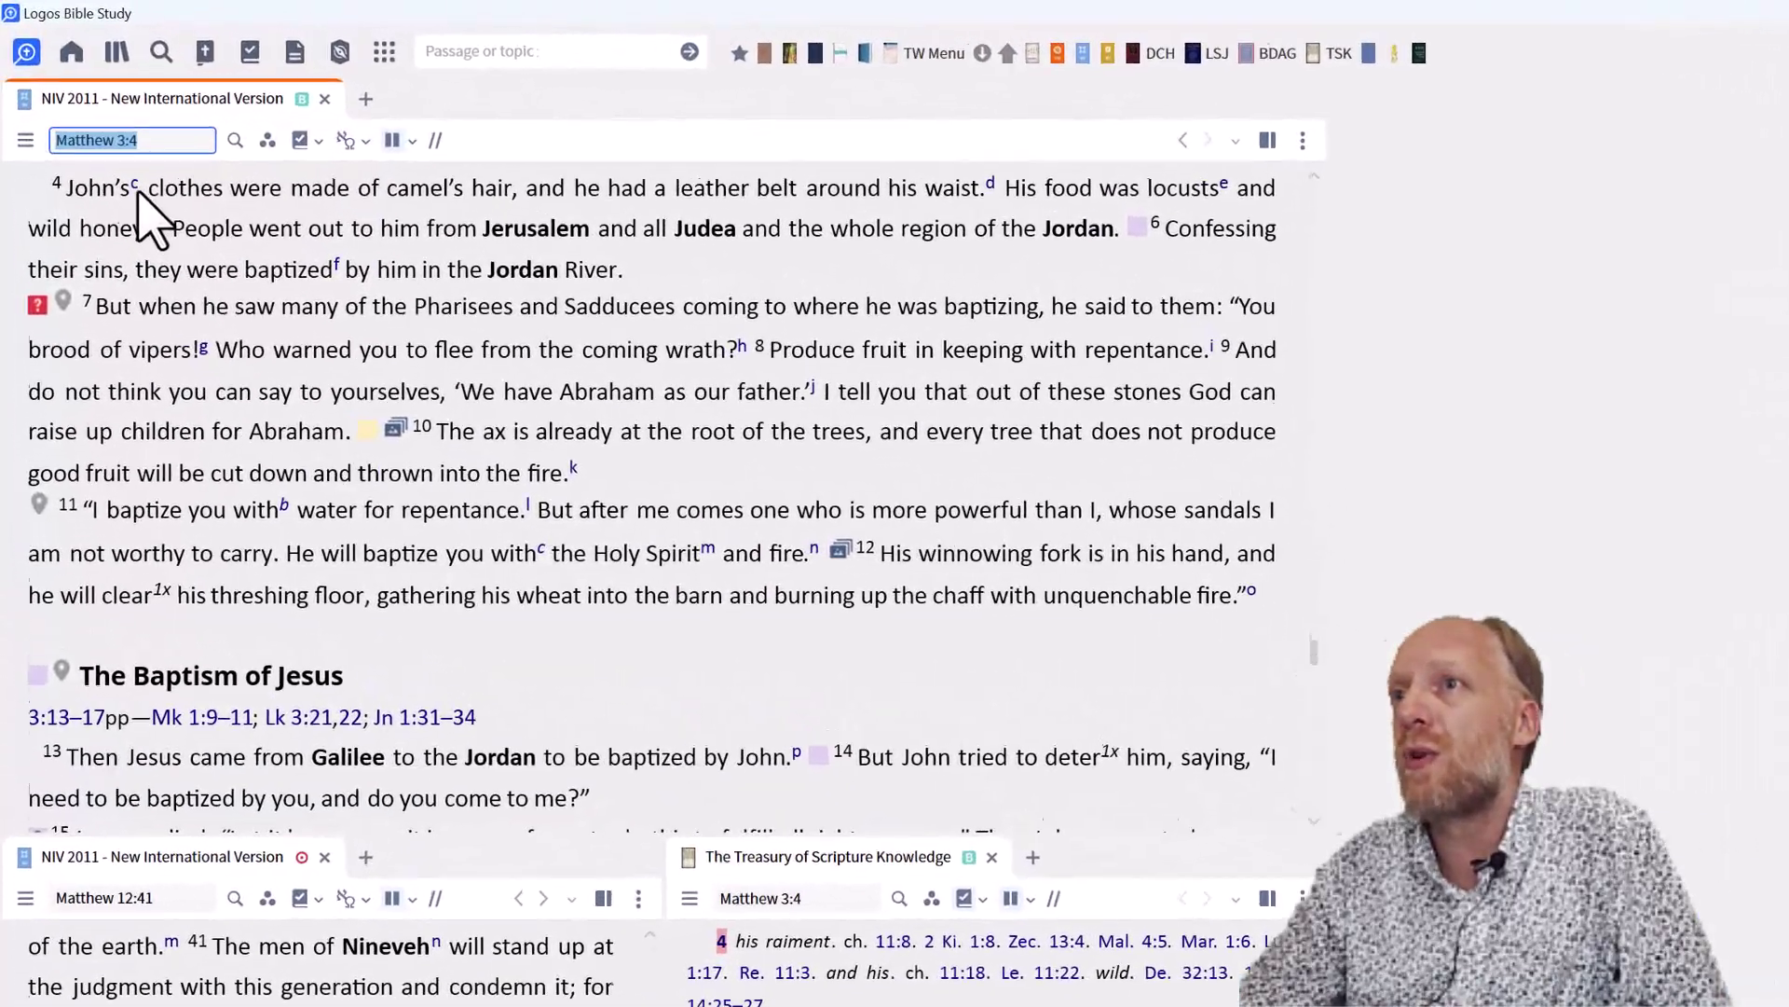
mouse_move(136, 187)
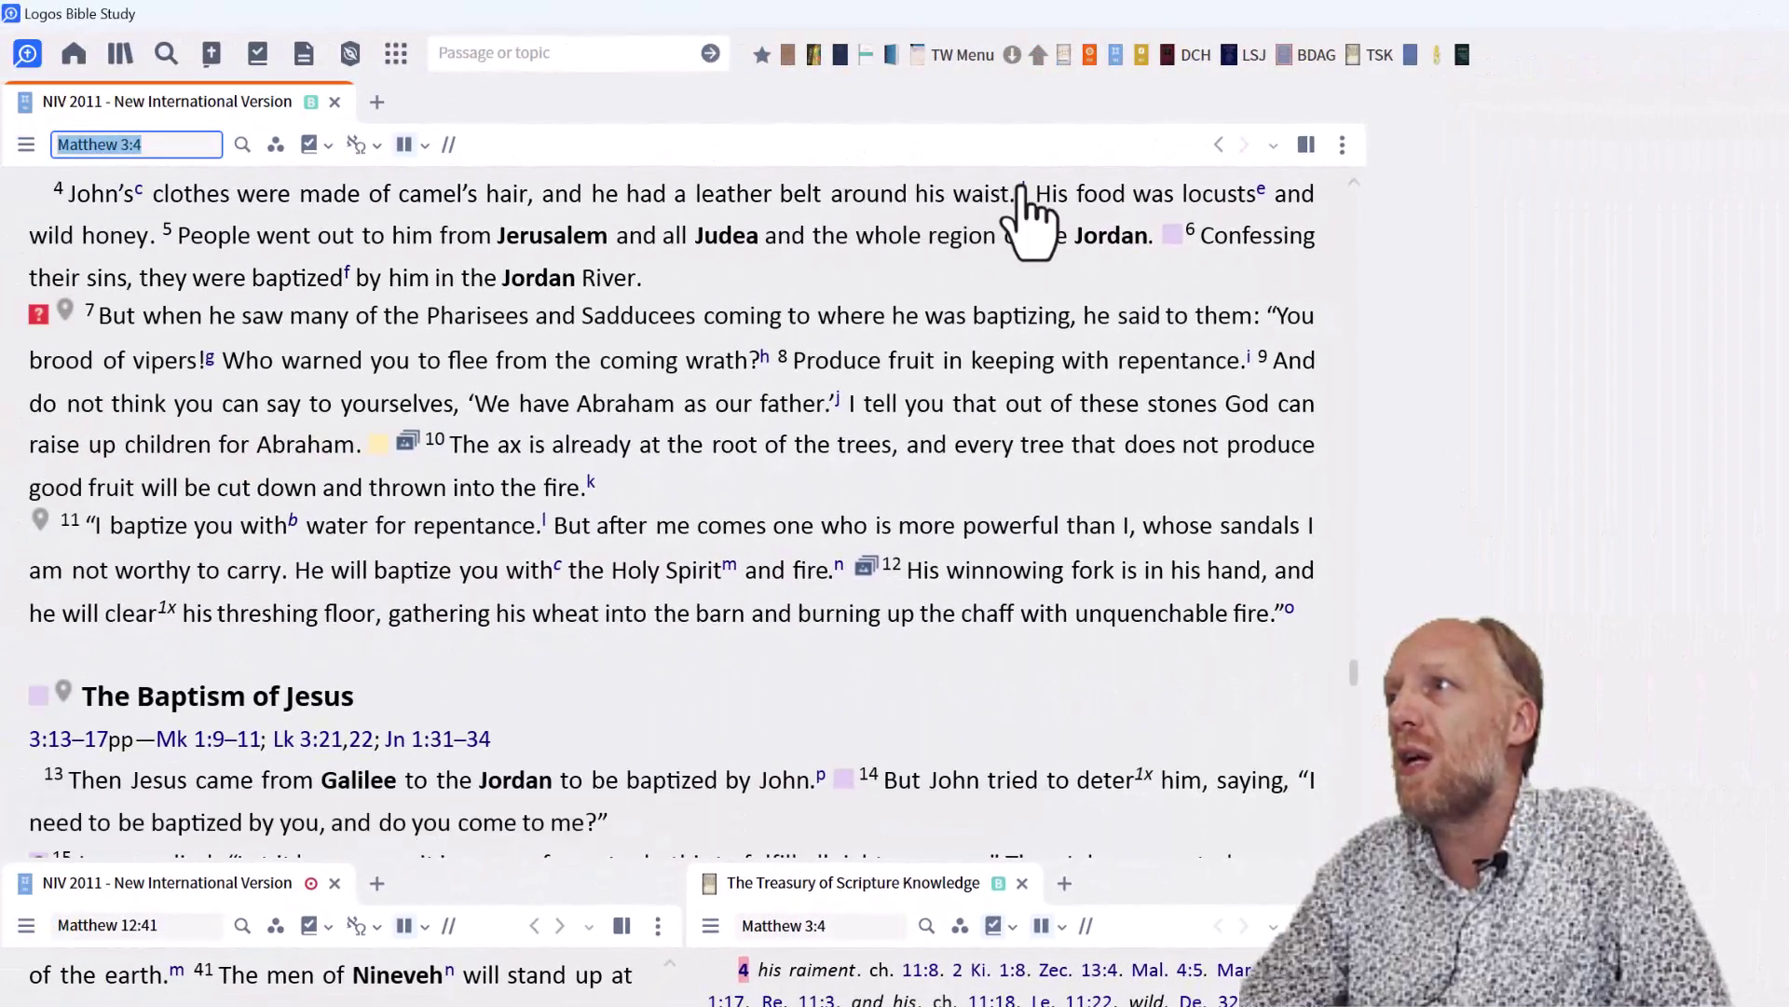
mouse_move(1023, 189)
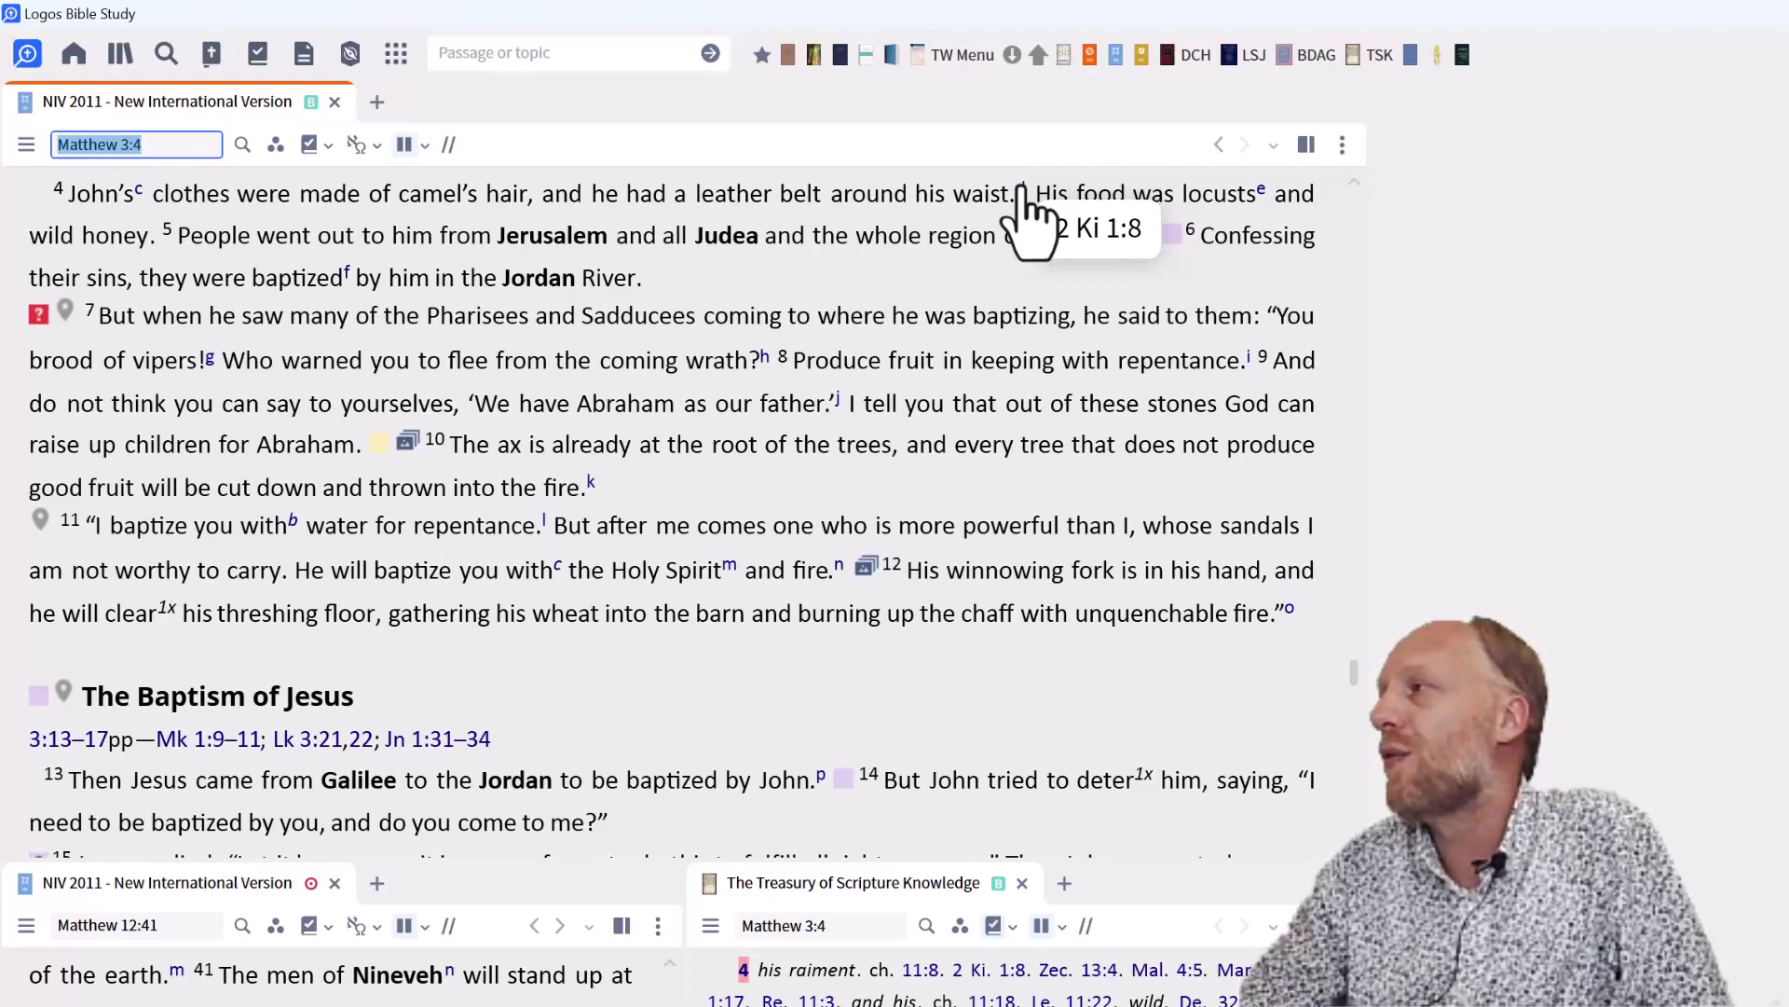
left_click(1022, 189)
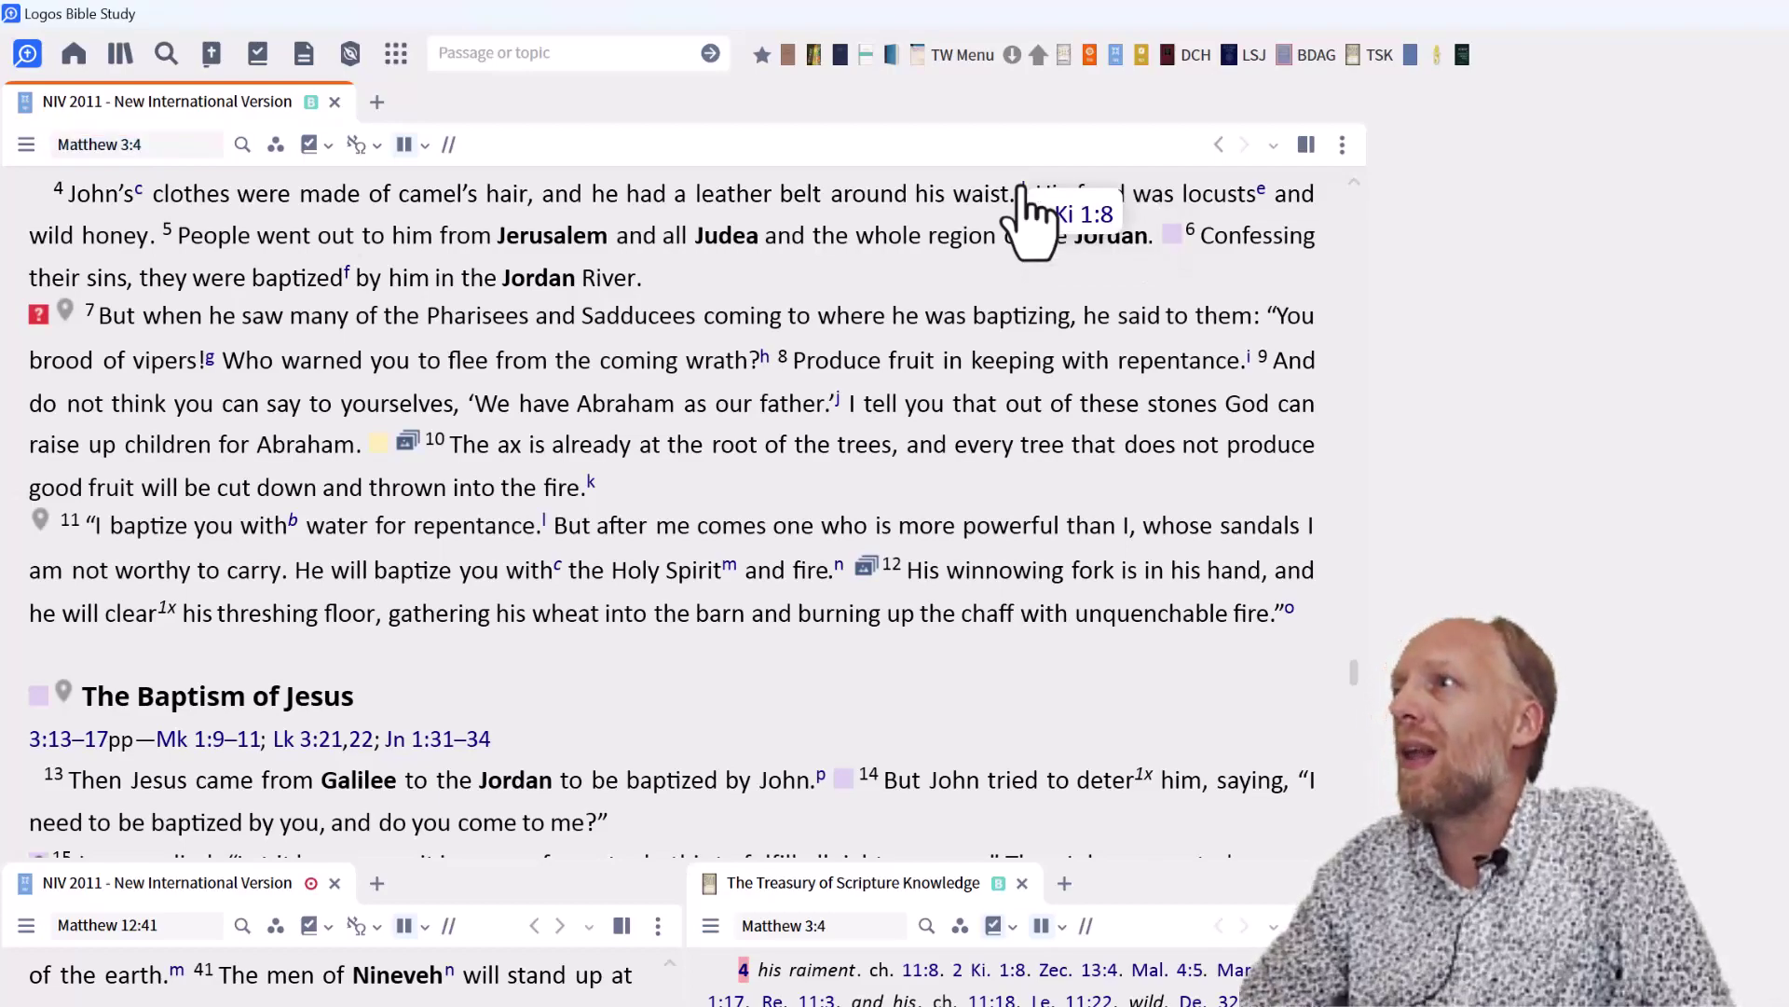
mouse_move(1072, 213)
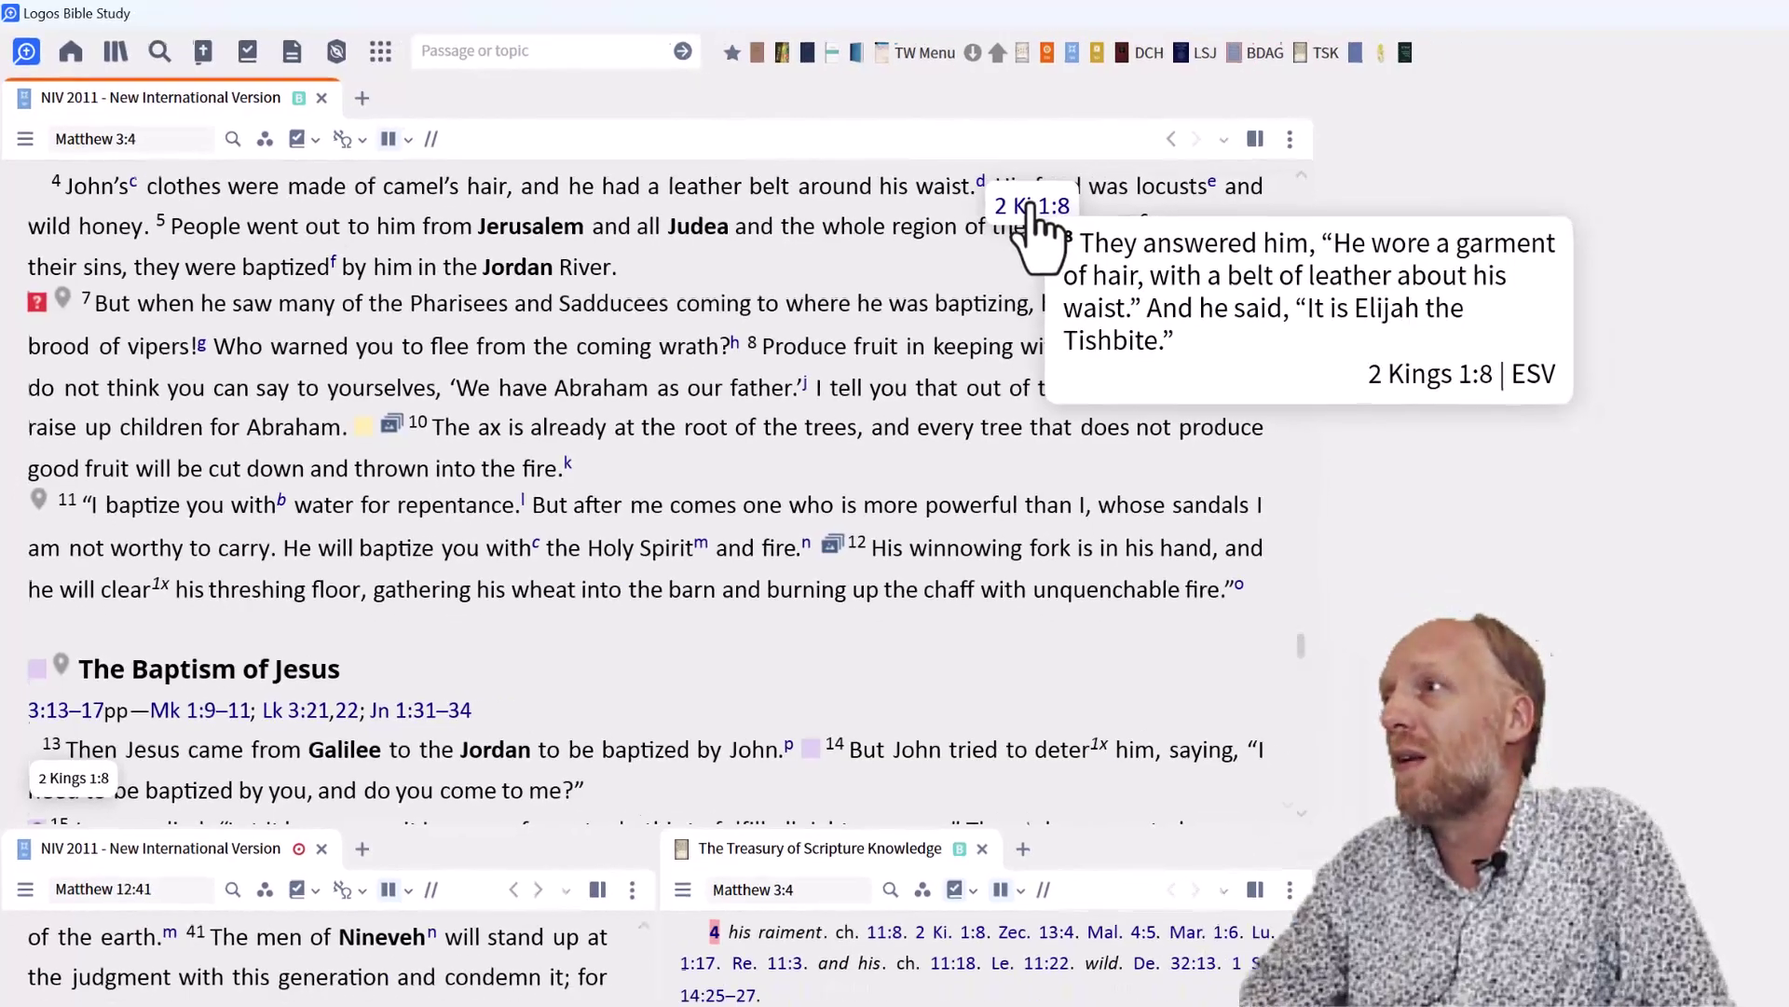
left_click(1072, 214)
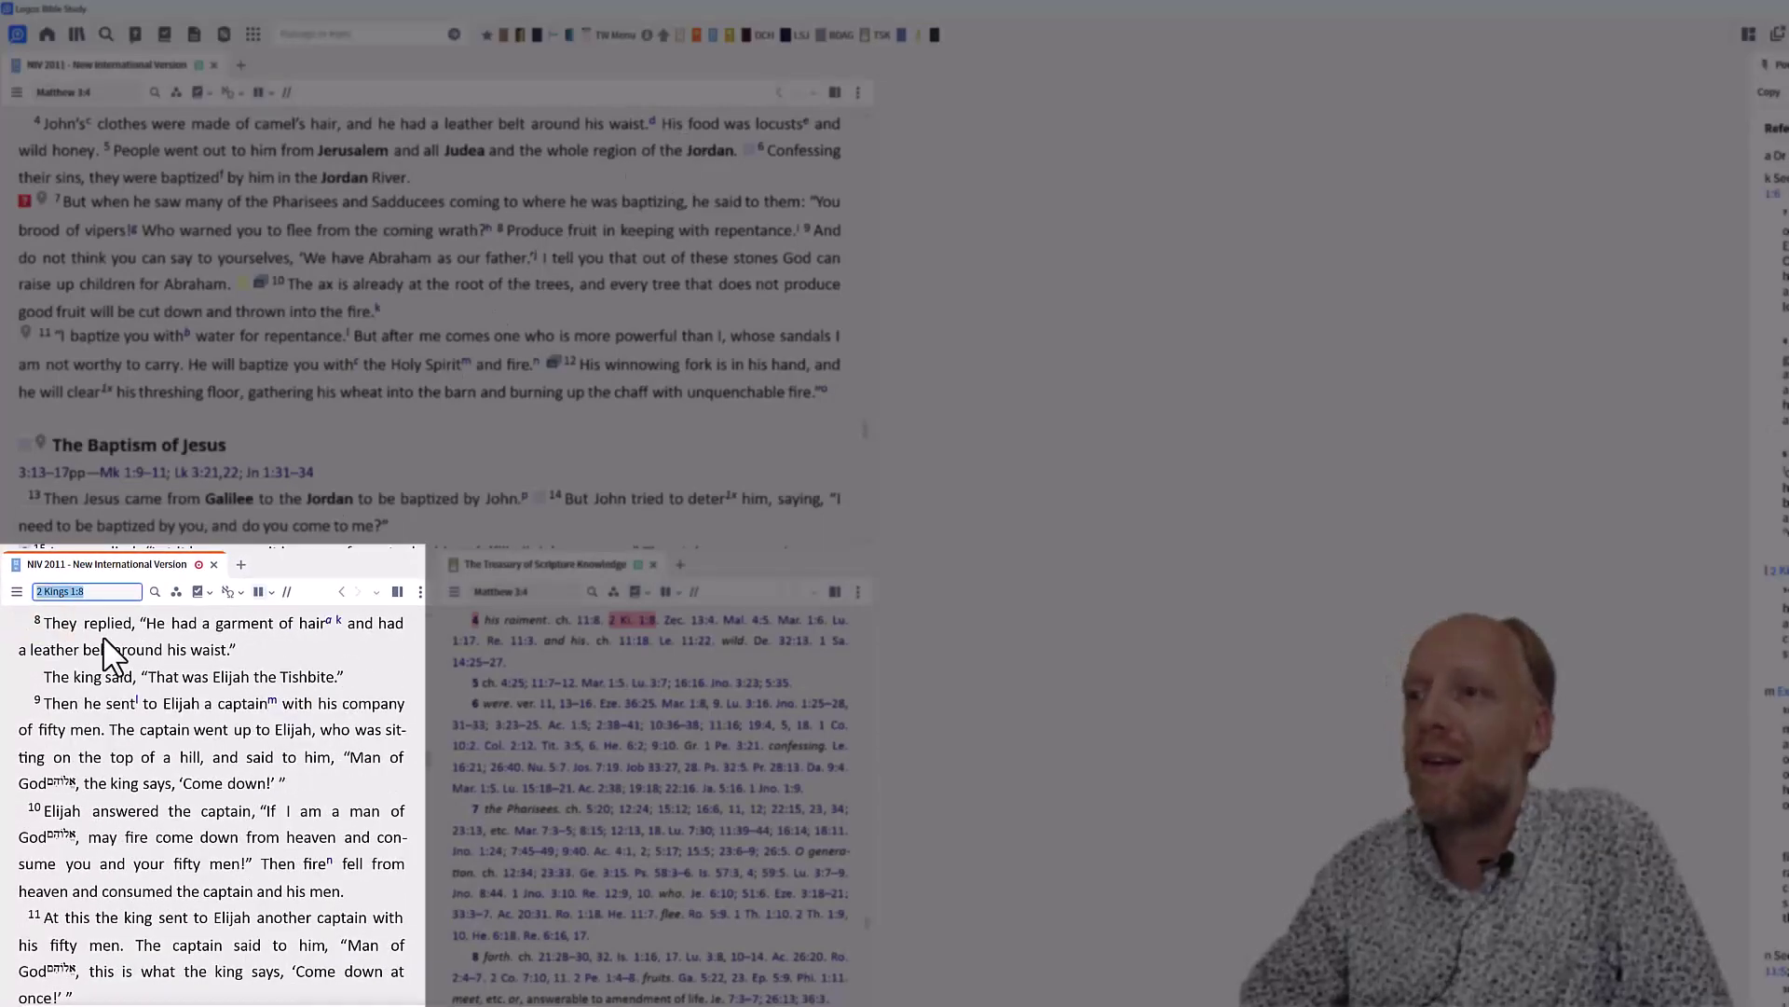
left_click(578, 127)
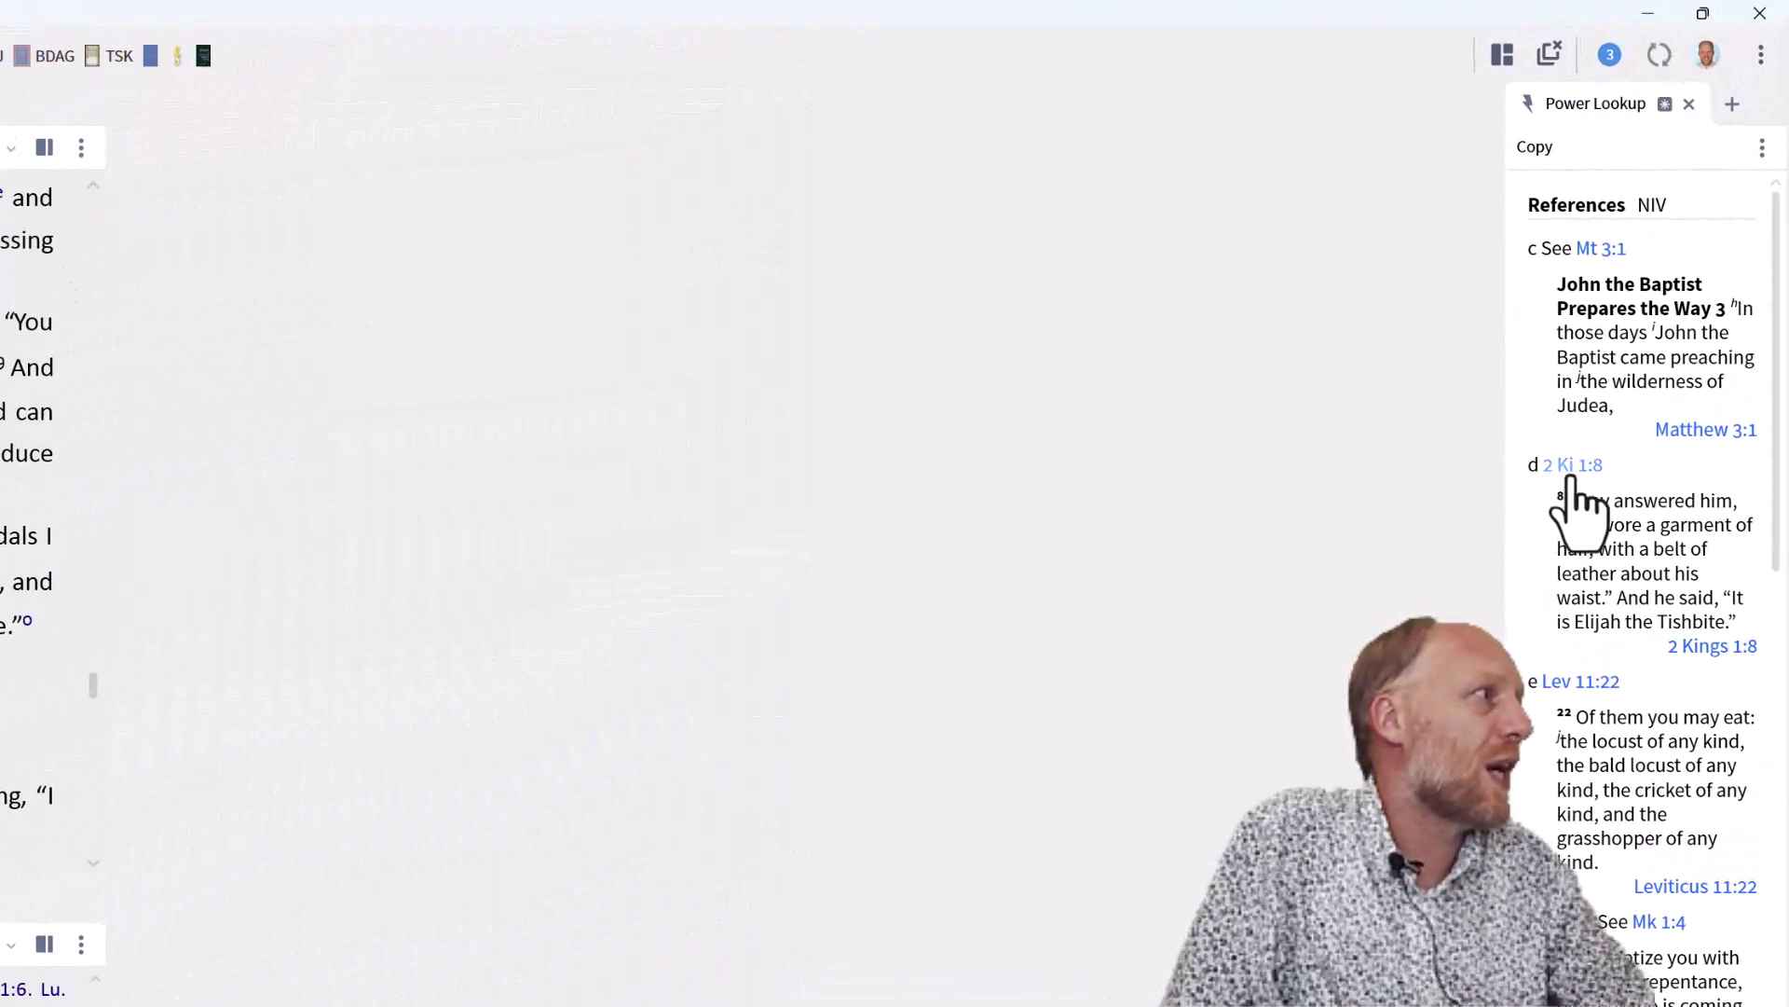
Step: Scroll through the Power Lookup list of Matthew 3:4 cross-references
left_click(1554, 499)
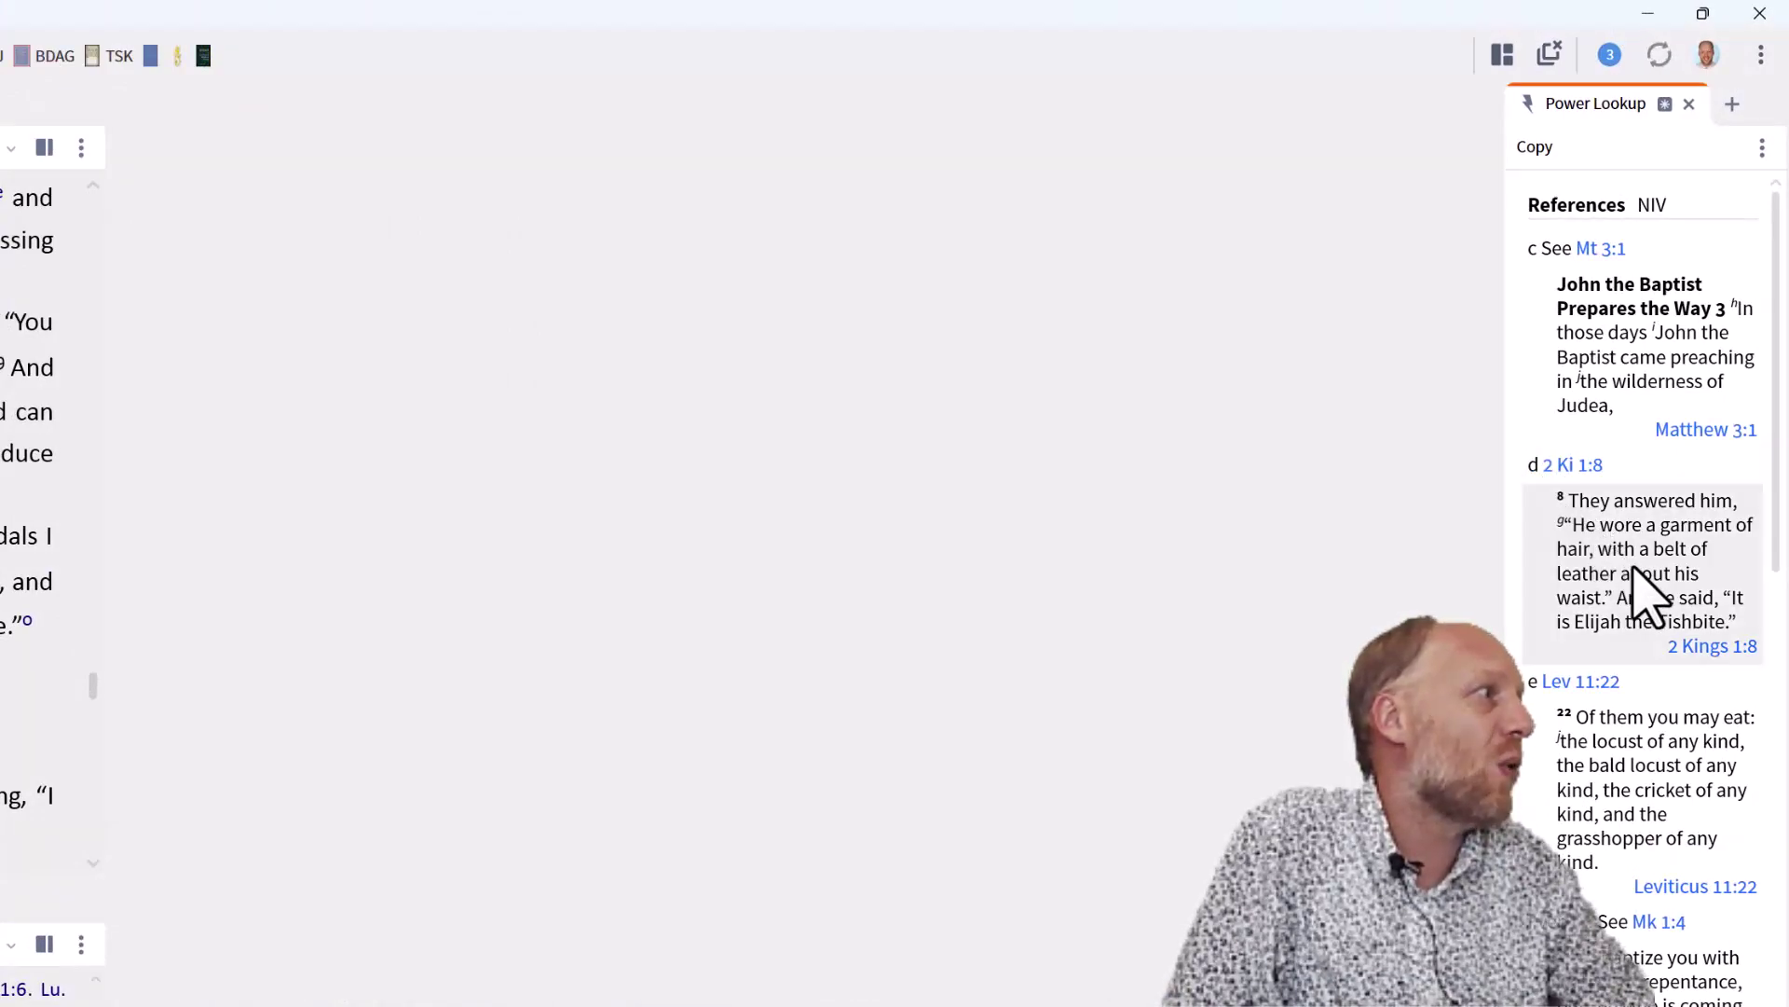
mouse_move(751, 131)
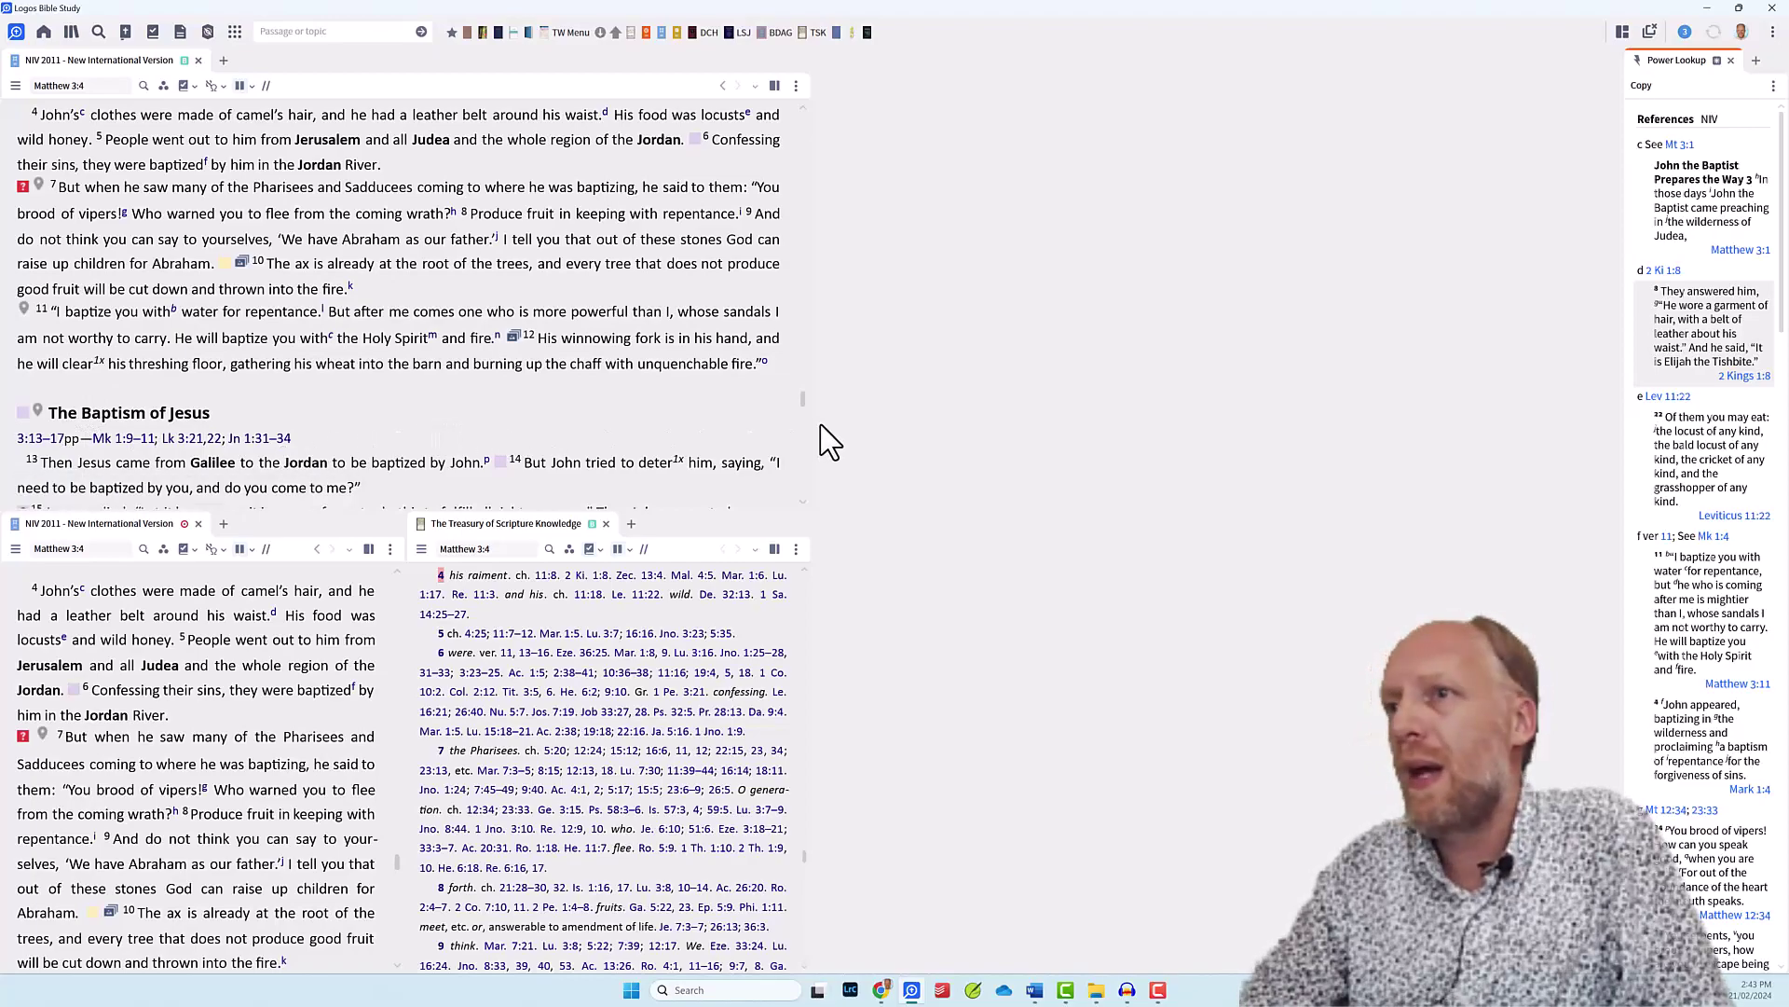
scroll(1702, 588, "down", 1)
scroll(1702, 587, "down", 15)
scroll(1698, 563, "down", 15)
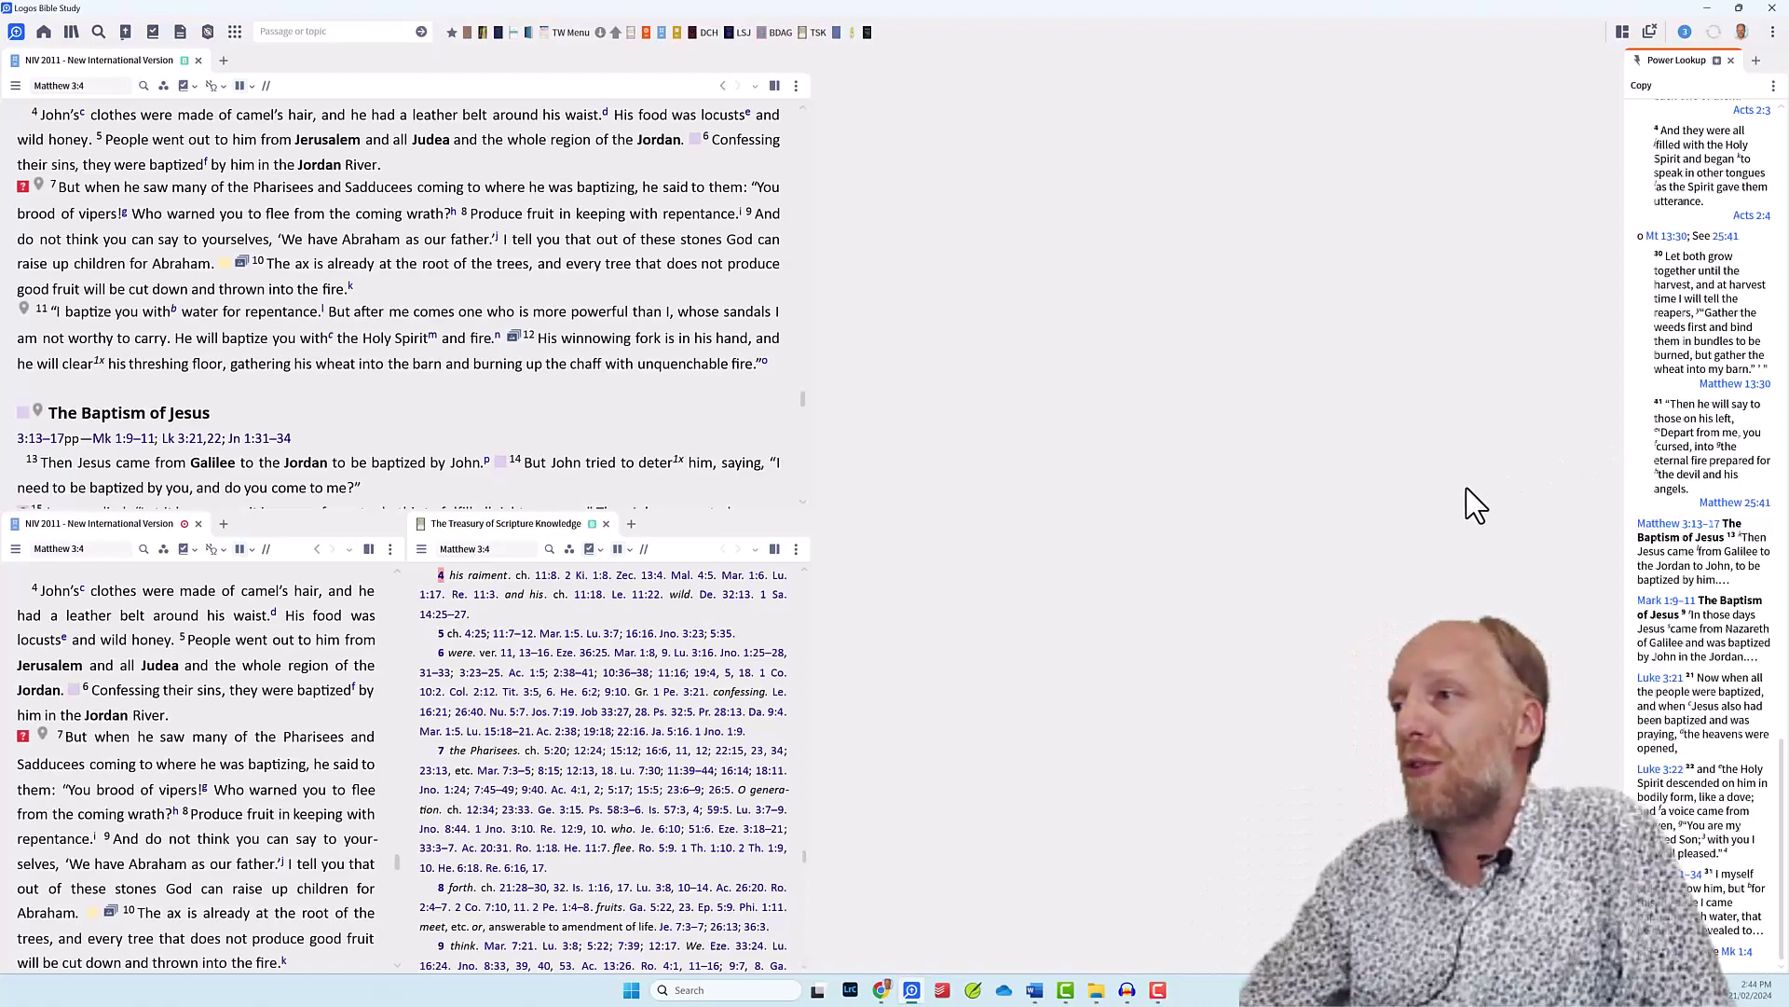
Step: Move the Treasury to Matthew 3:5 so Power Lookup previews Matthew 4:25, Mark 1:5, John 3:23
left_click(568, 536)
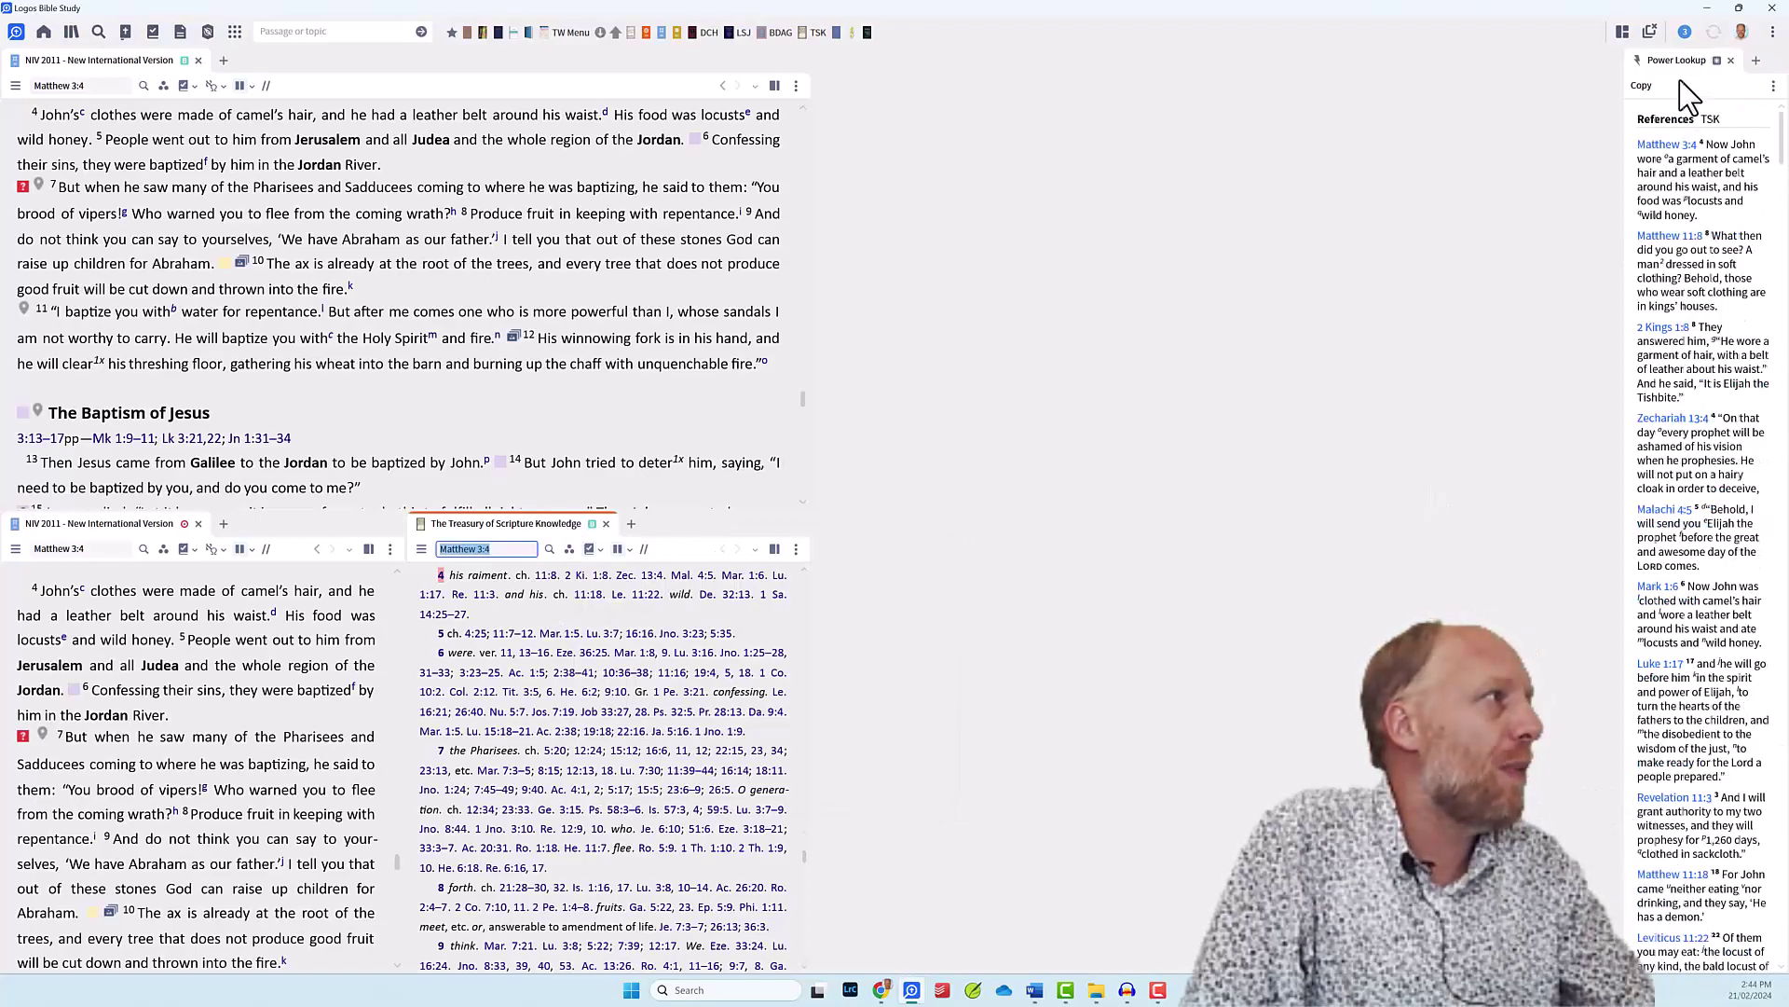
scroll(1775, 196, "down", 3)
left_click_drag(1776, 196, 1776, 979)
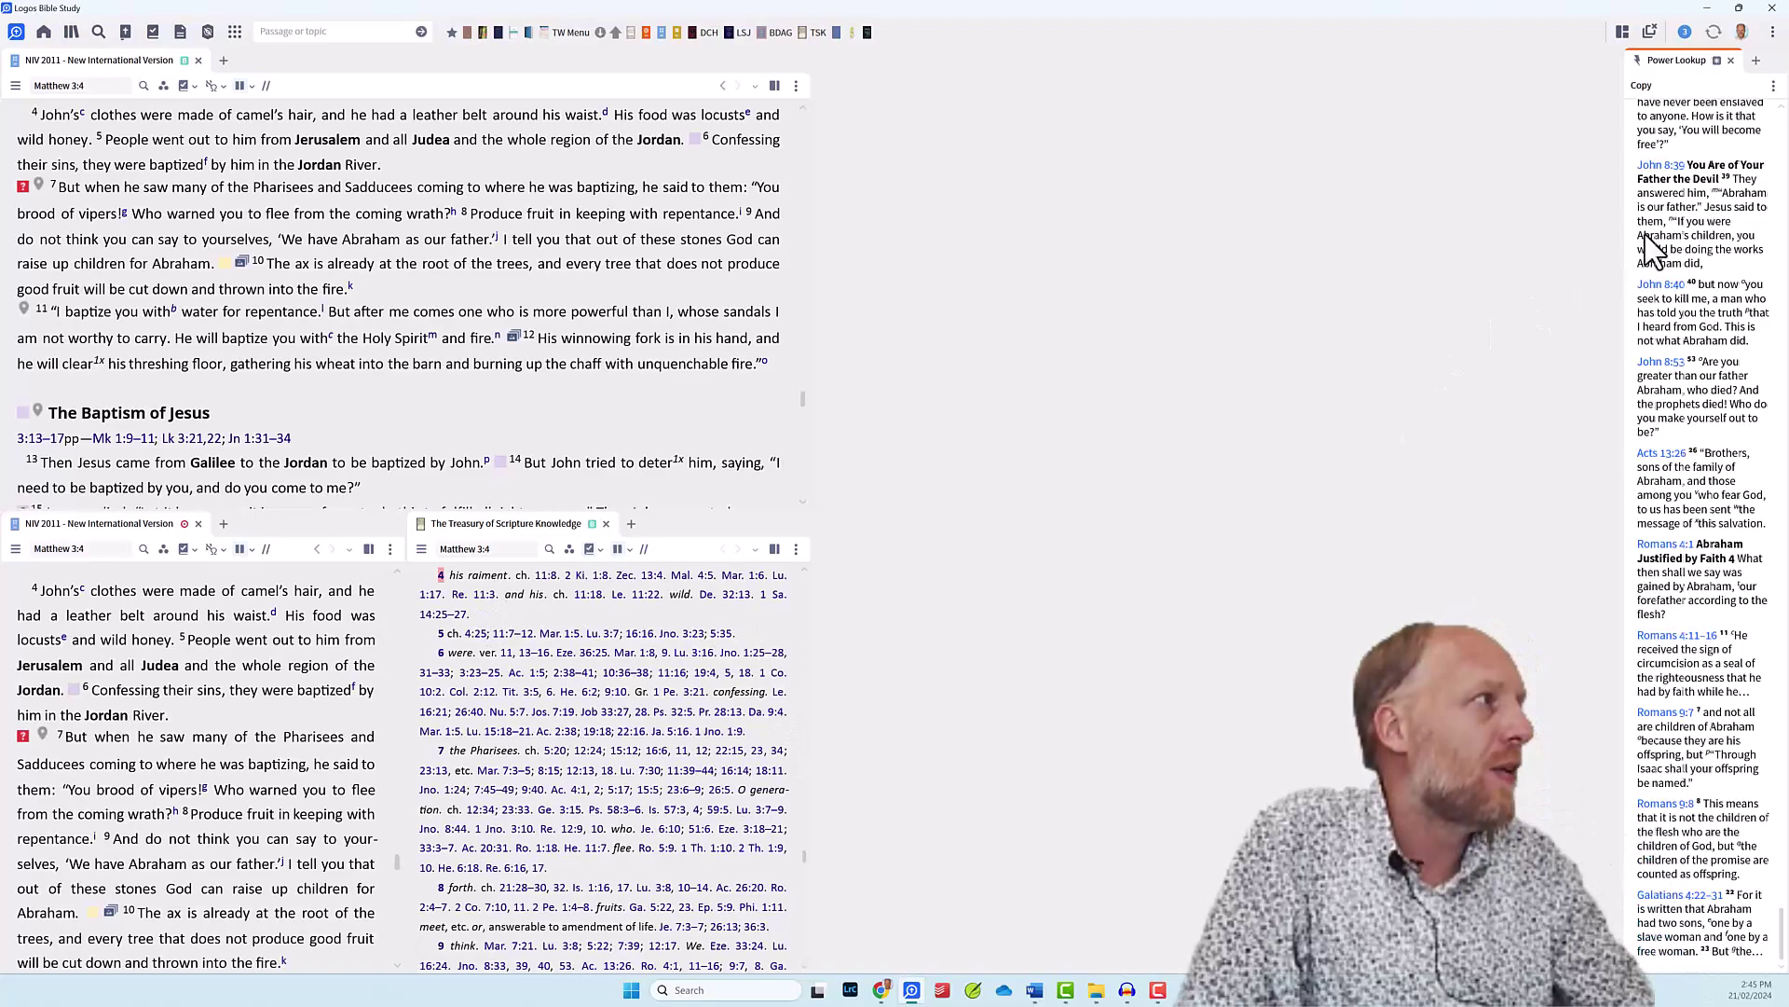
scroll(1783, 139, "up", 10)
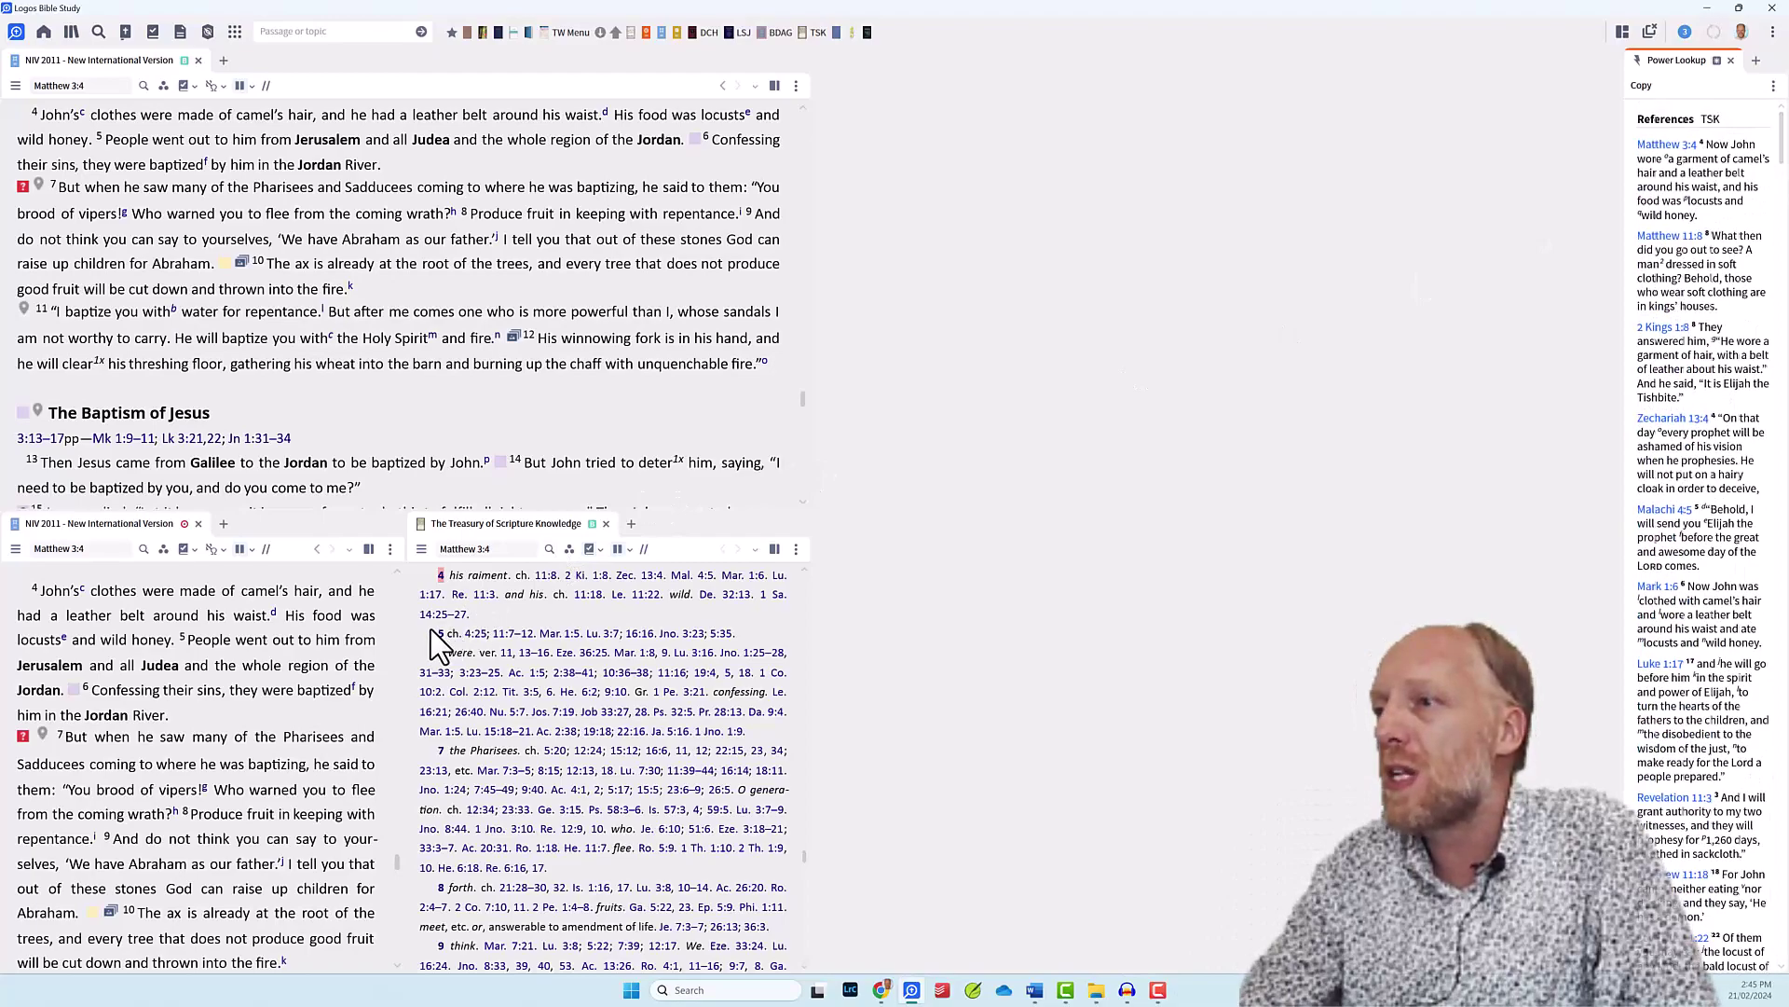
left_click_drag(439, 630, 744, 637)
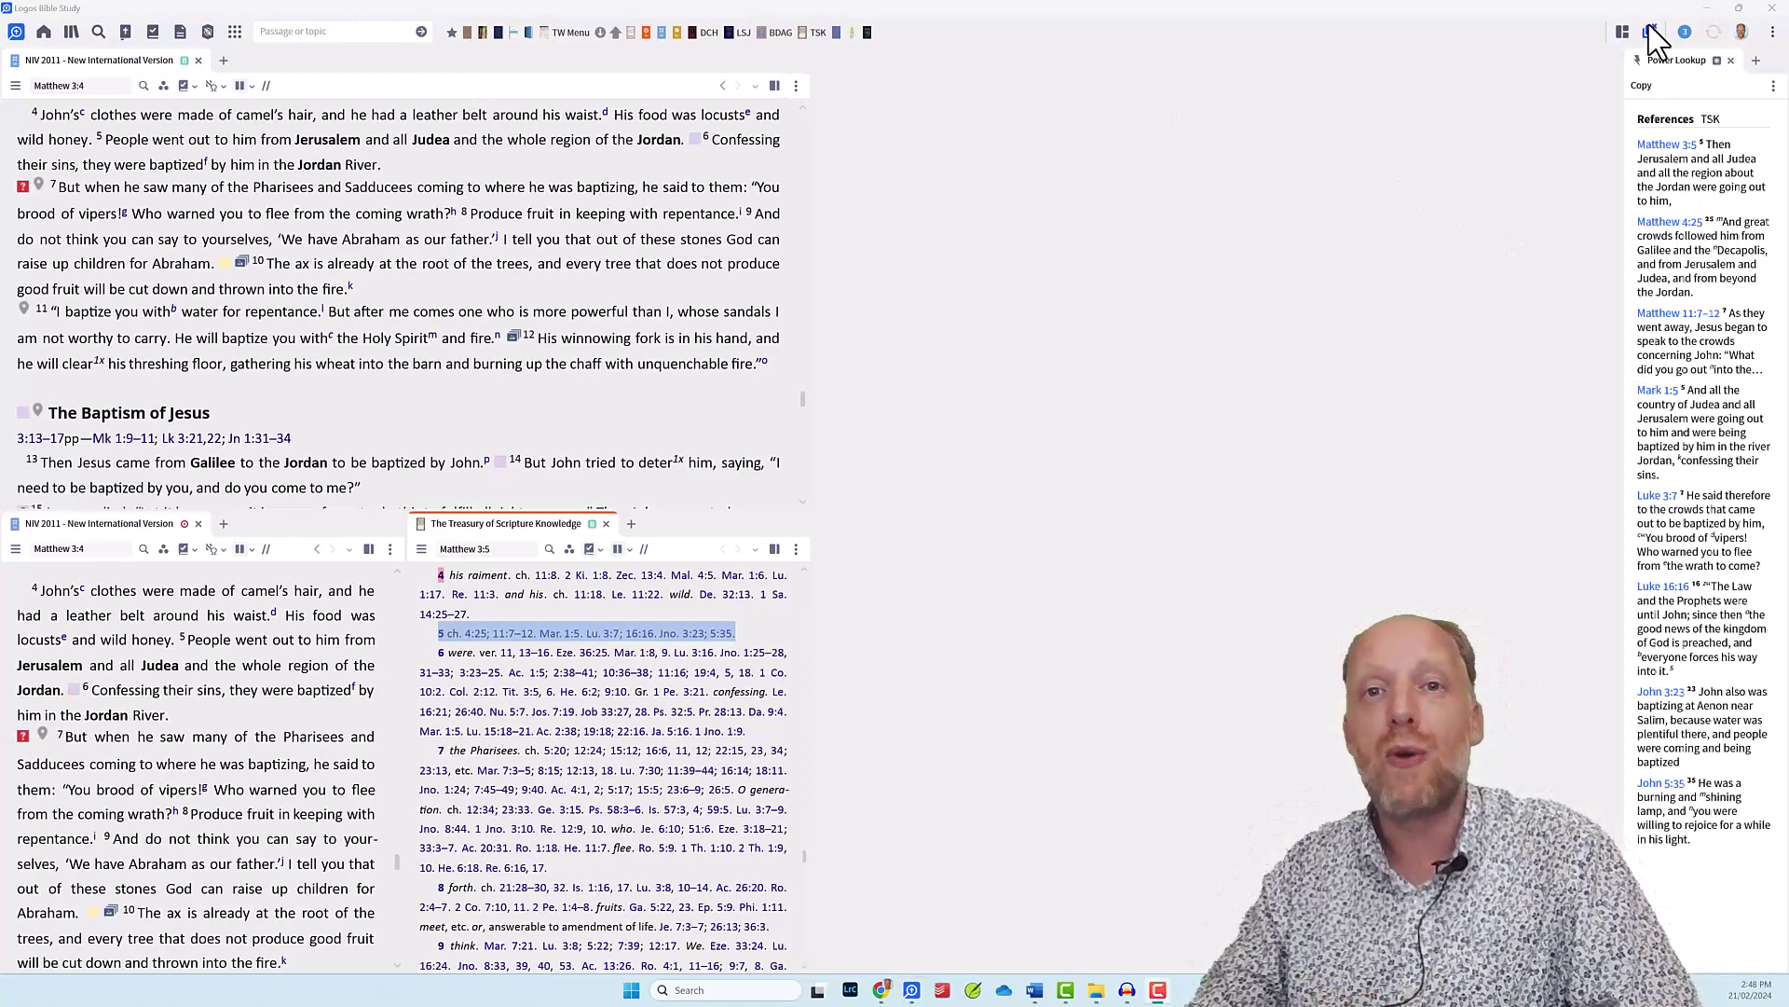
Step: Close the Bible, Treasury and Power Lookup panels with Close All Panels
left_click(1650, 33)
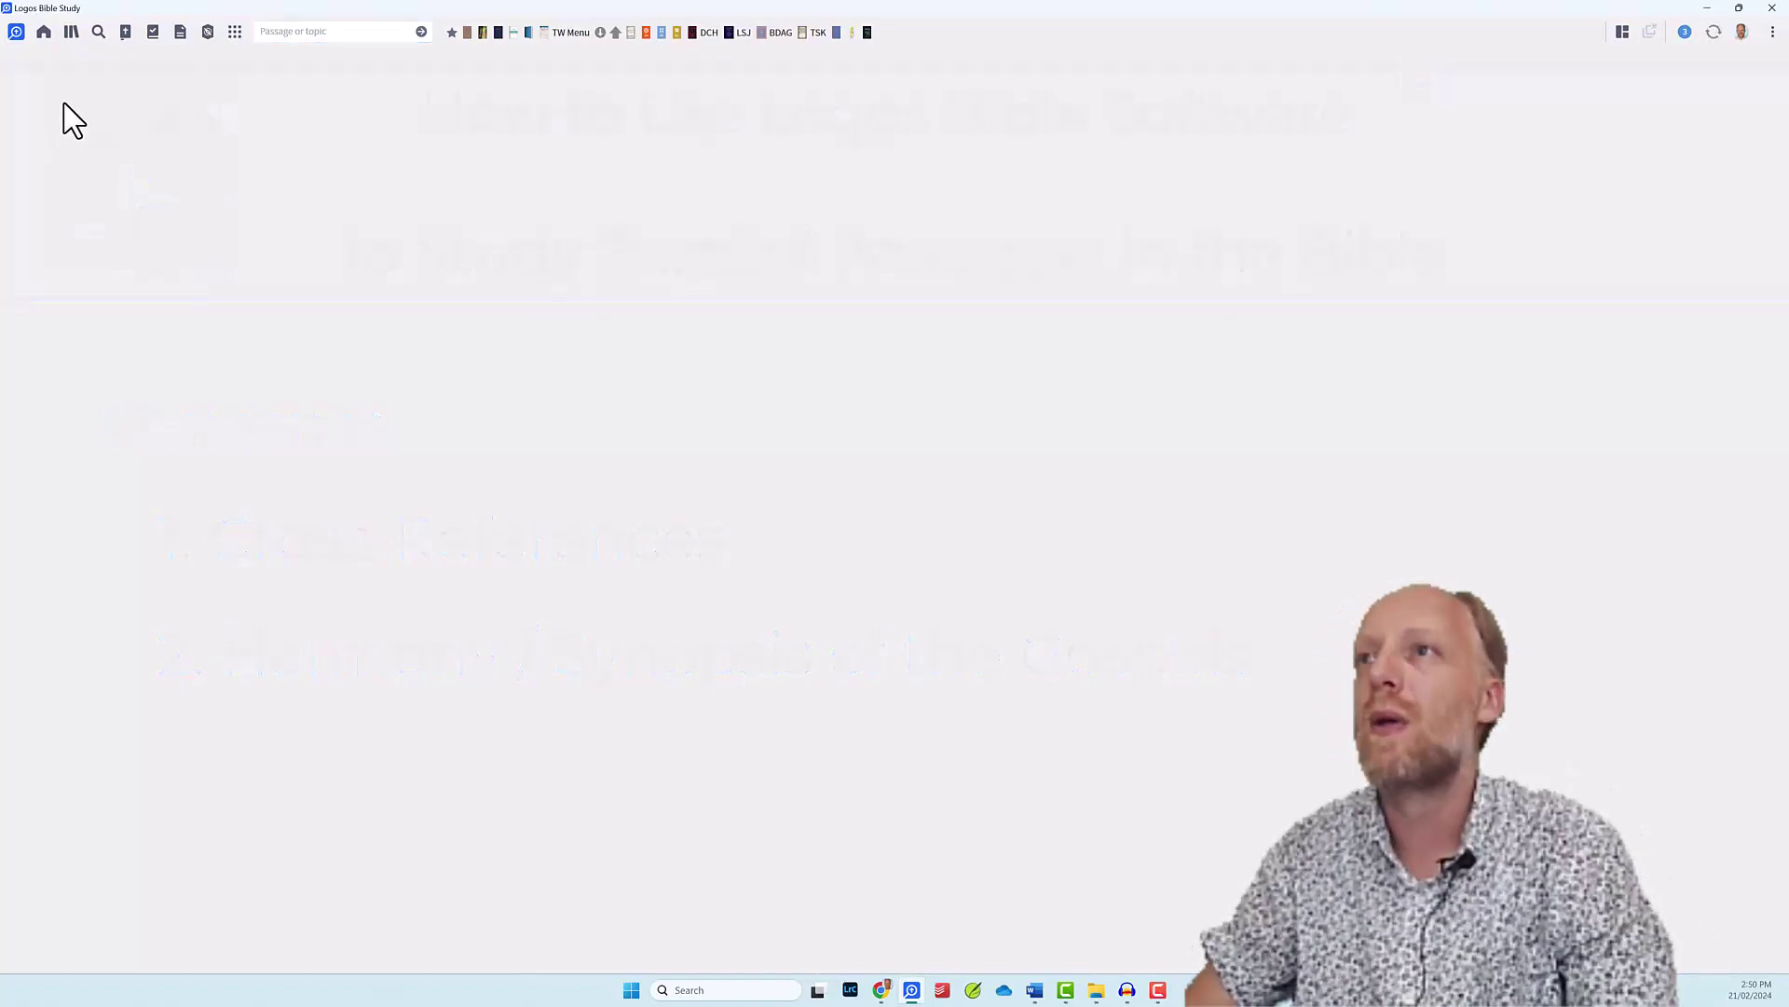
Step: Filter the Library by type:"bible harmony" and show details of Synopsis of the Four Gospels
left_click(72, 32)
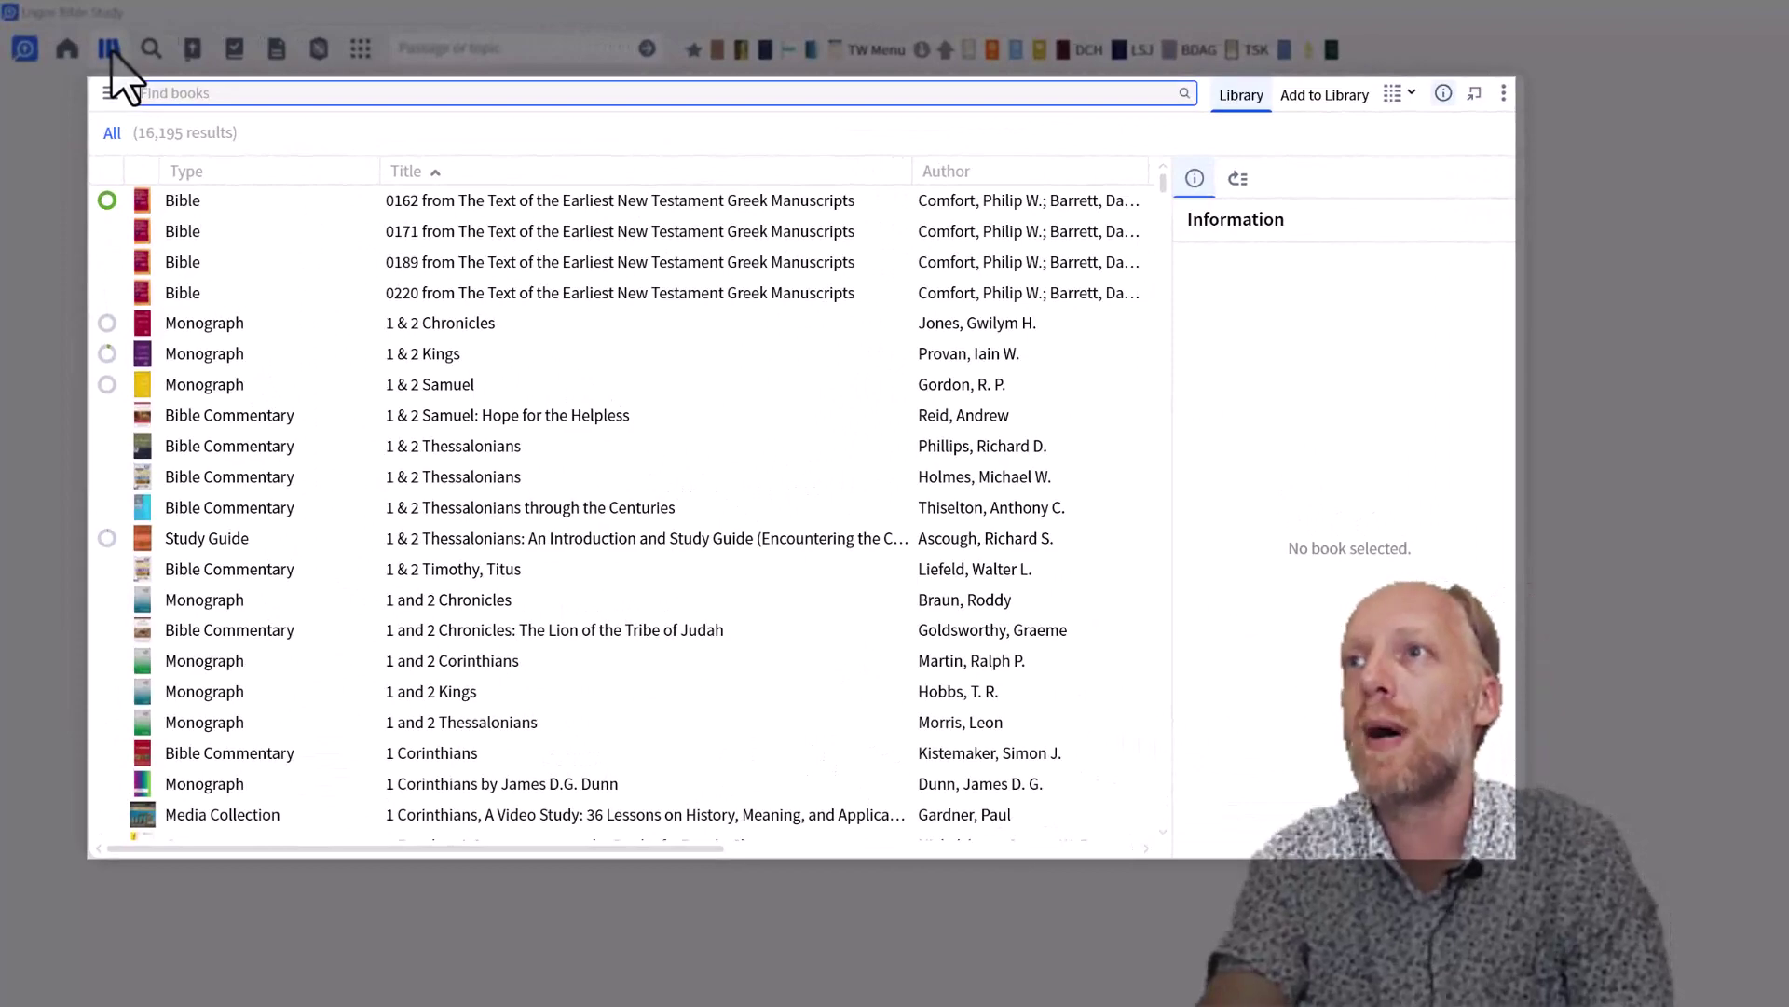
type("type:\"bible")
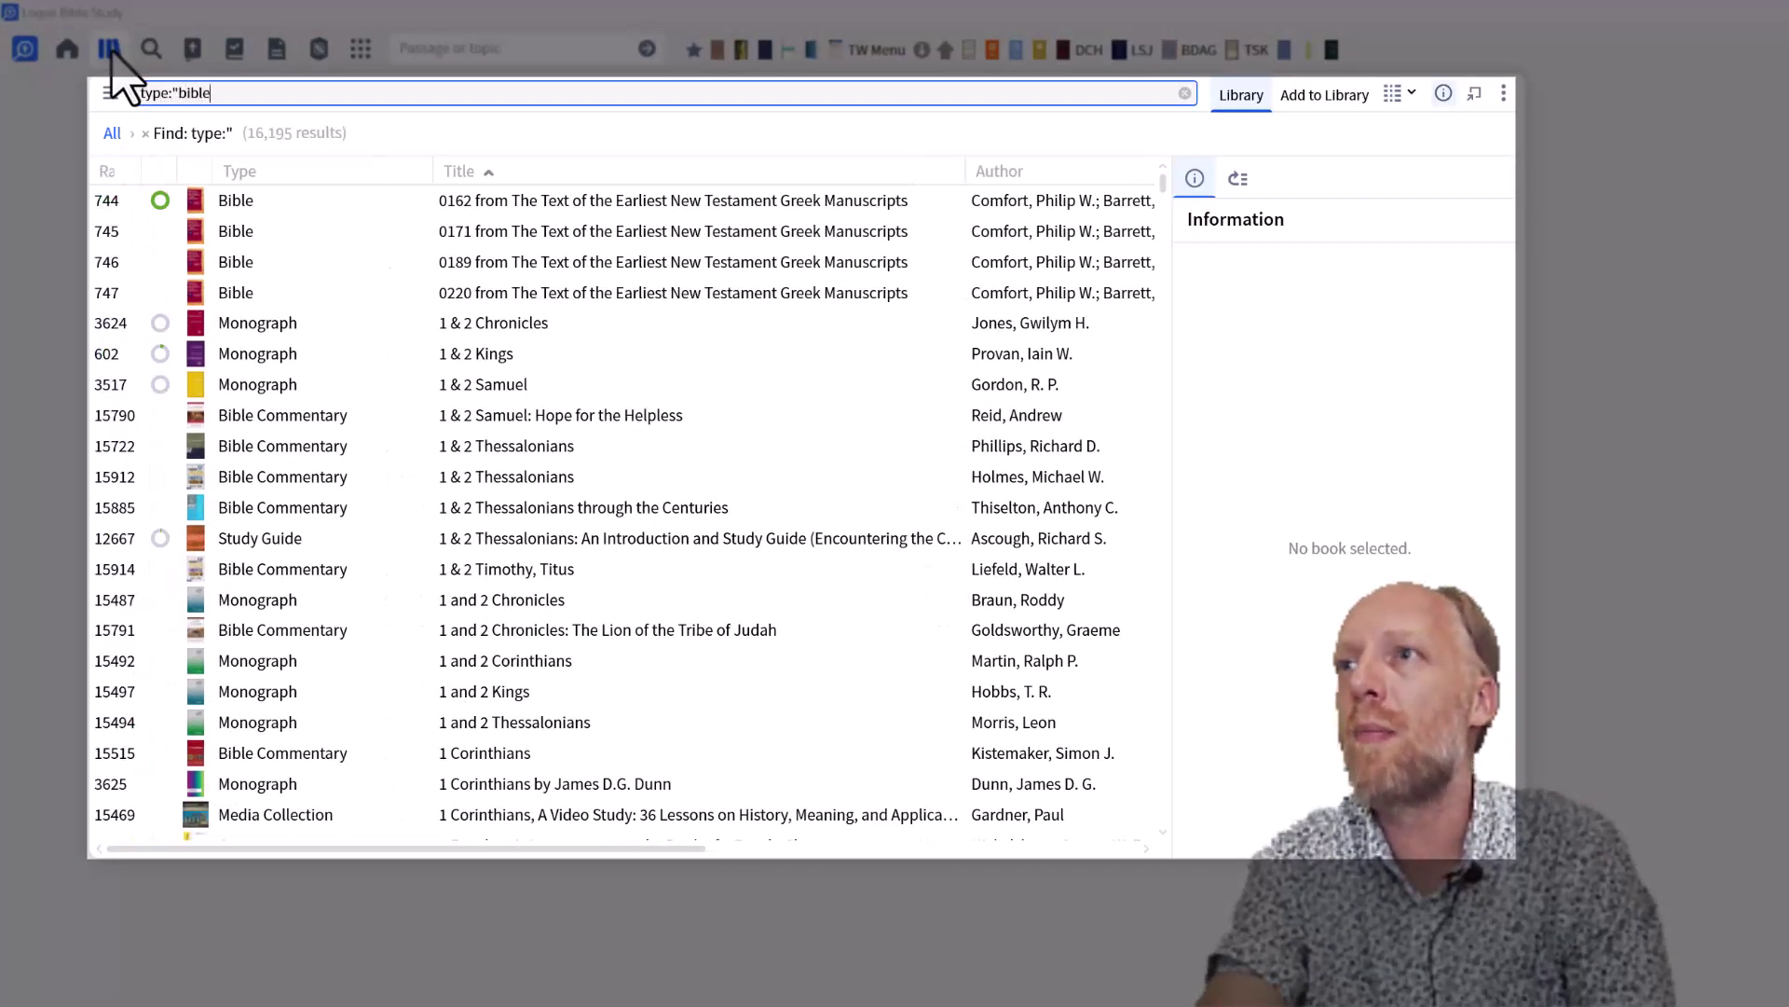
type(" harmony")
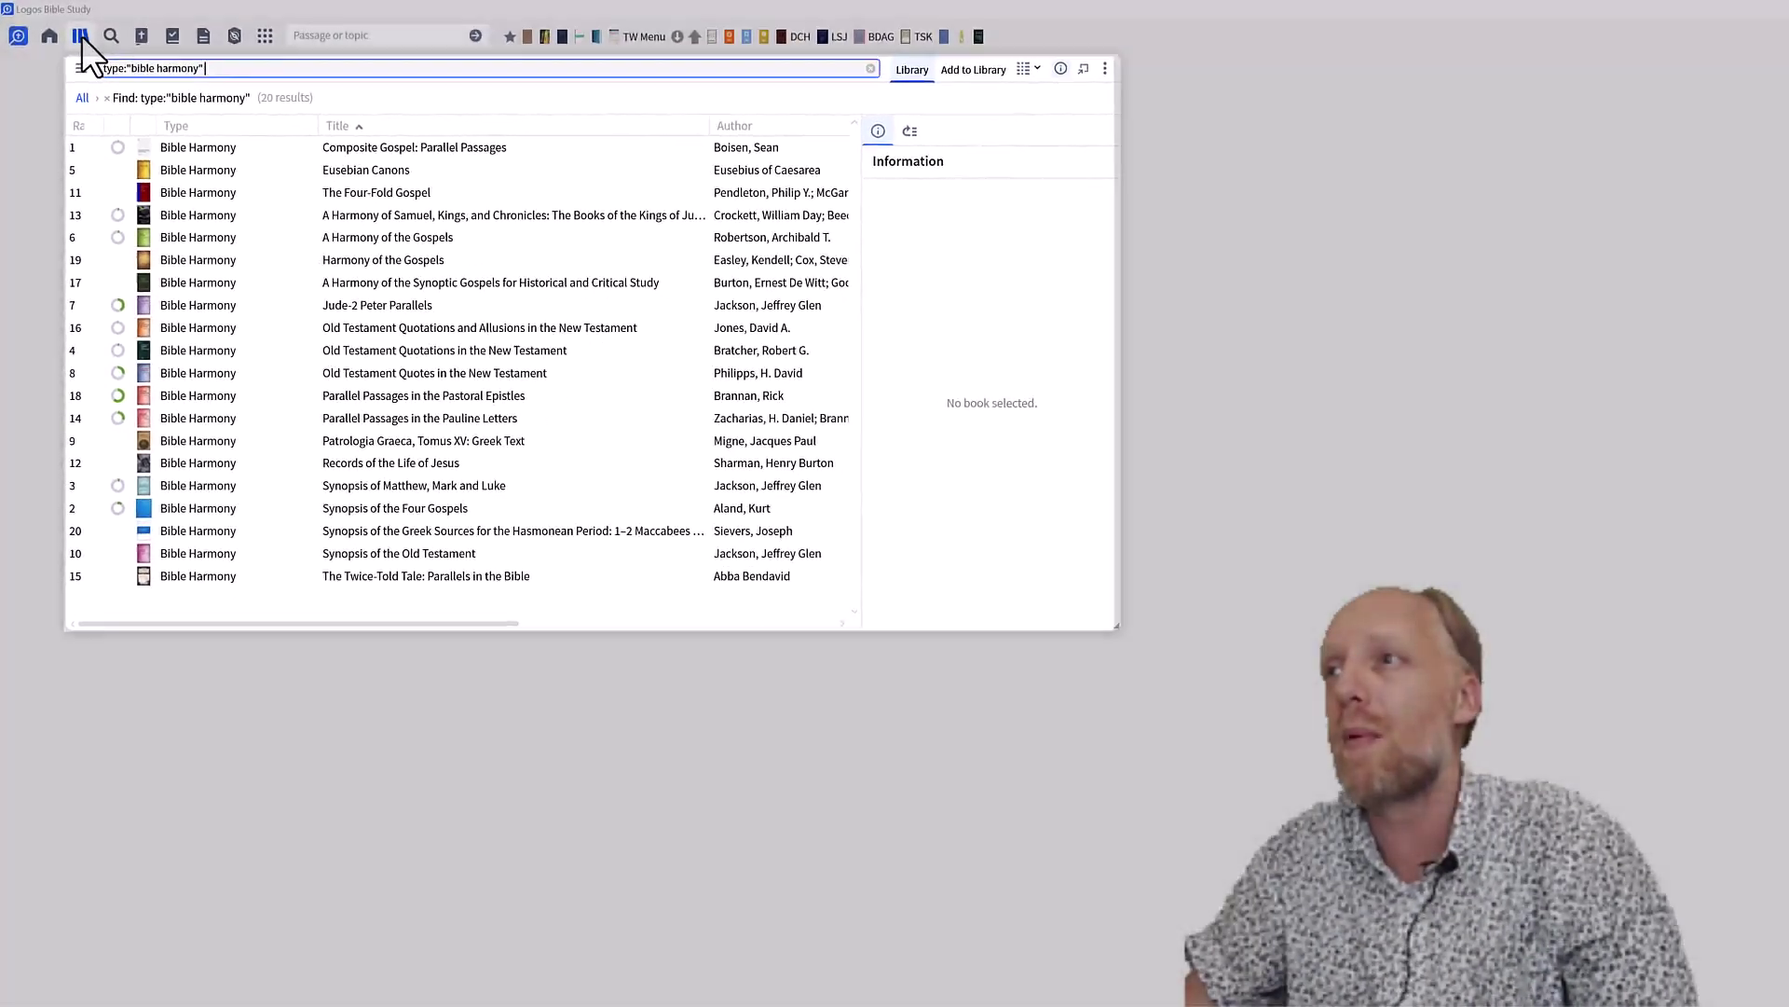
left_click(457, 95)
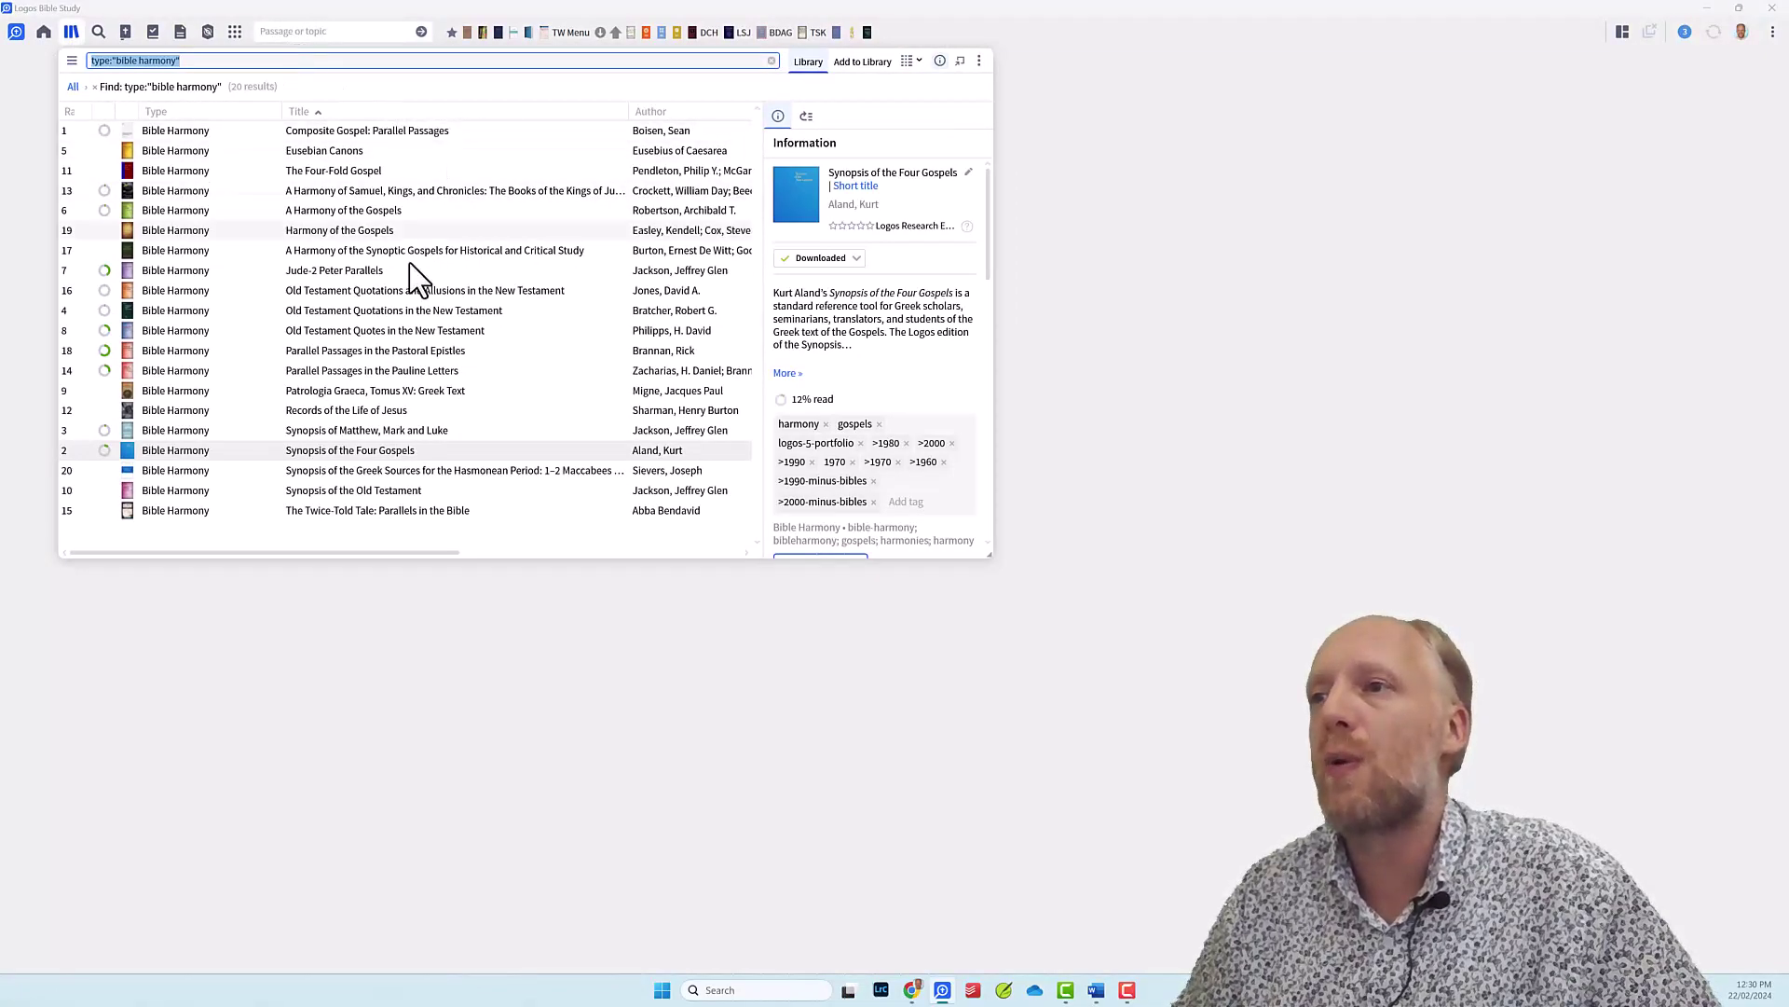
Step: Open Synopsis of the Four Gospels and jump through its table of contents to 1. Prologue
left_click(373, 462)
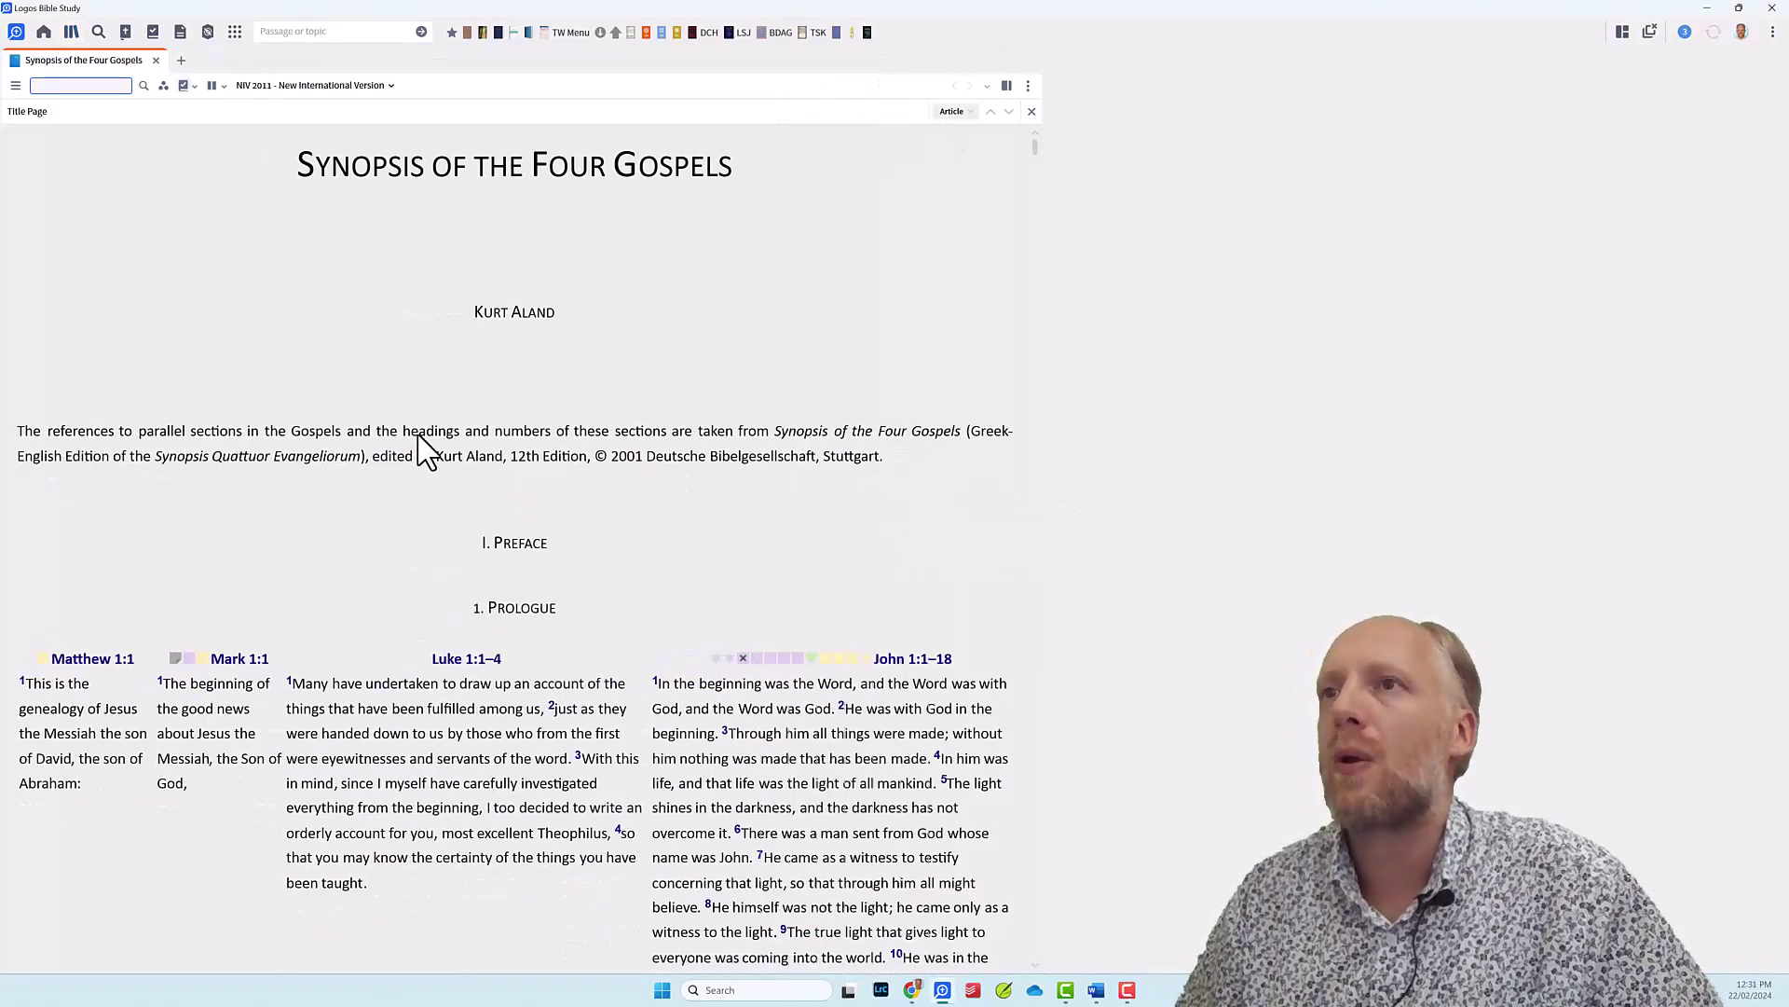
left_click(16, 87)
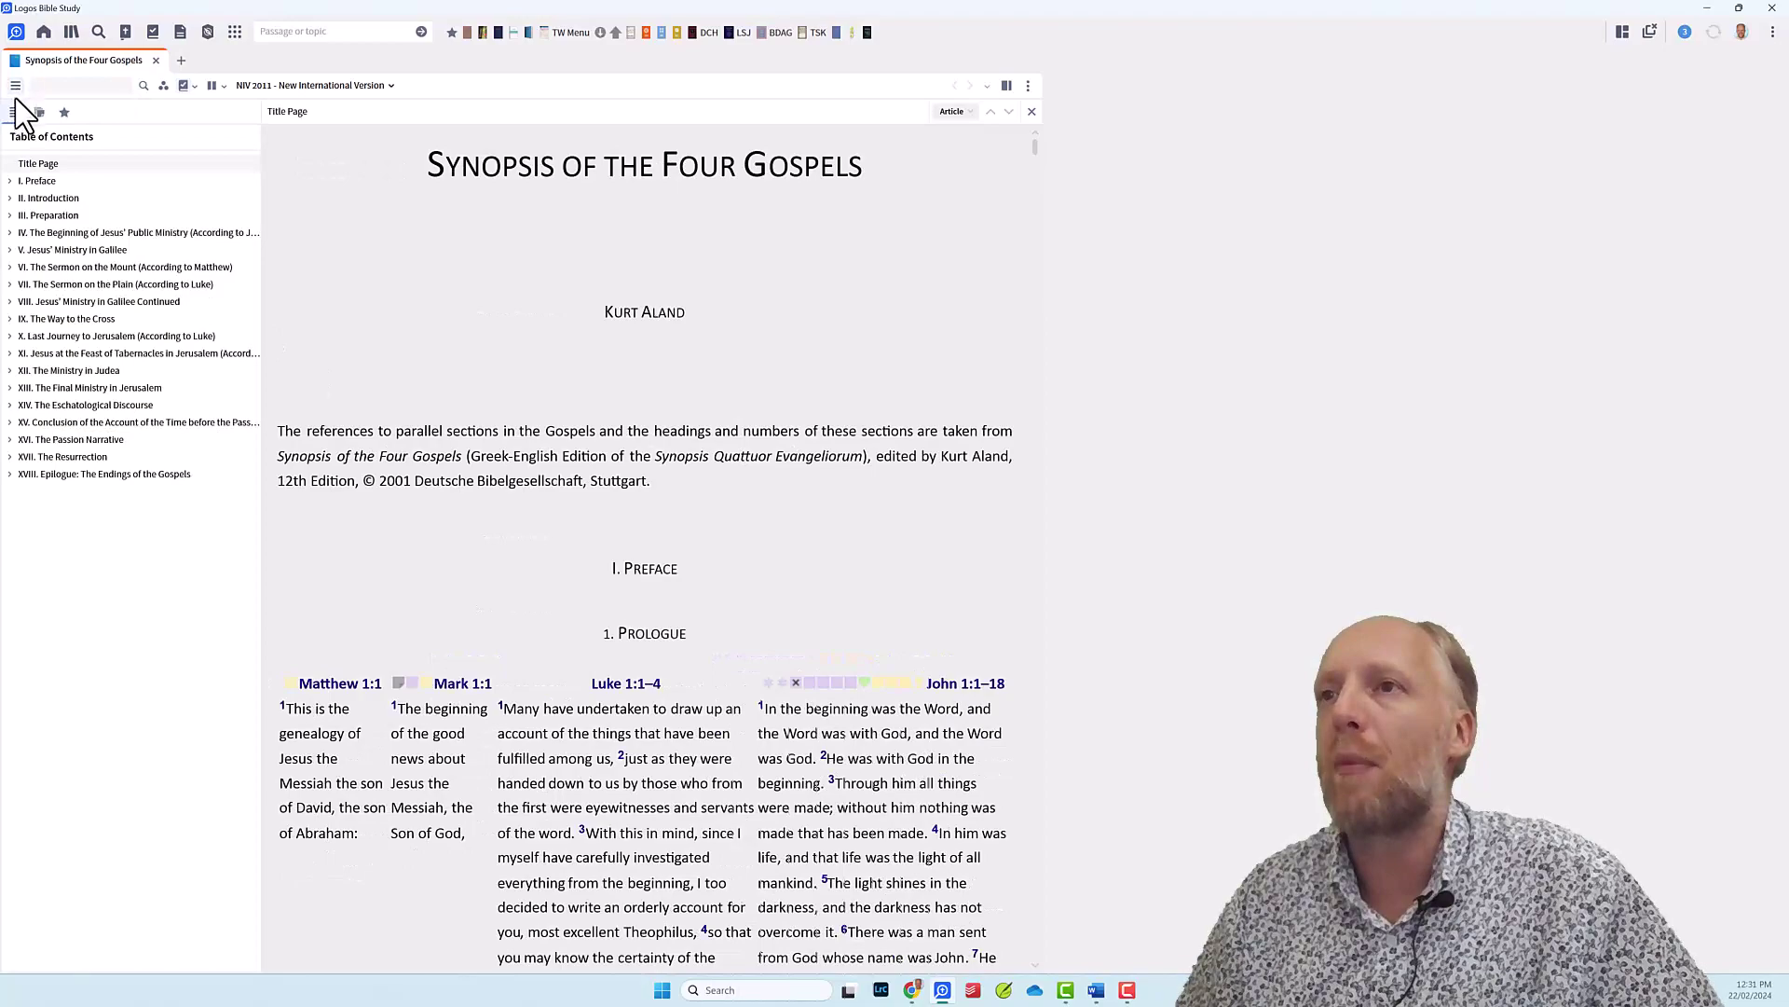
left_click(9, 182)
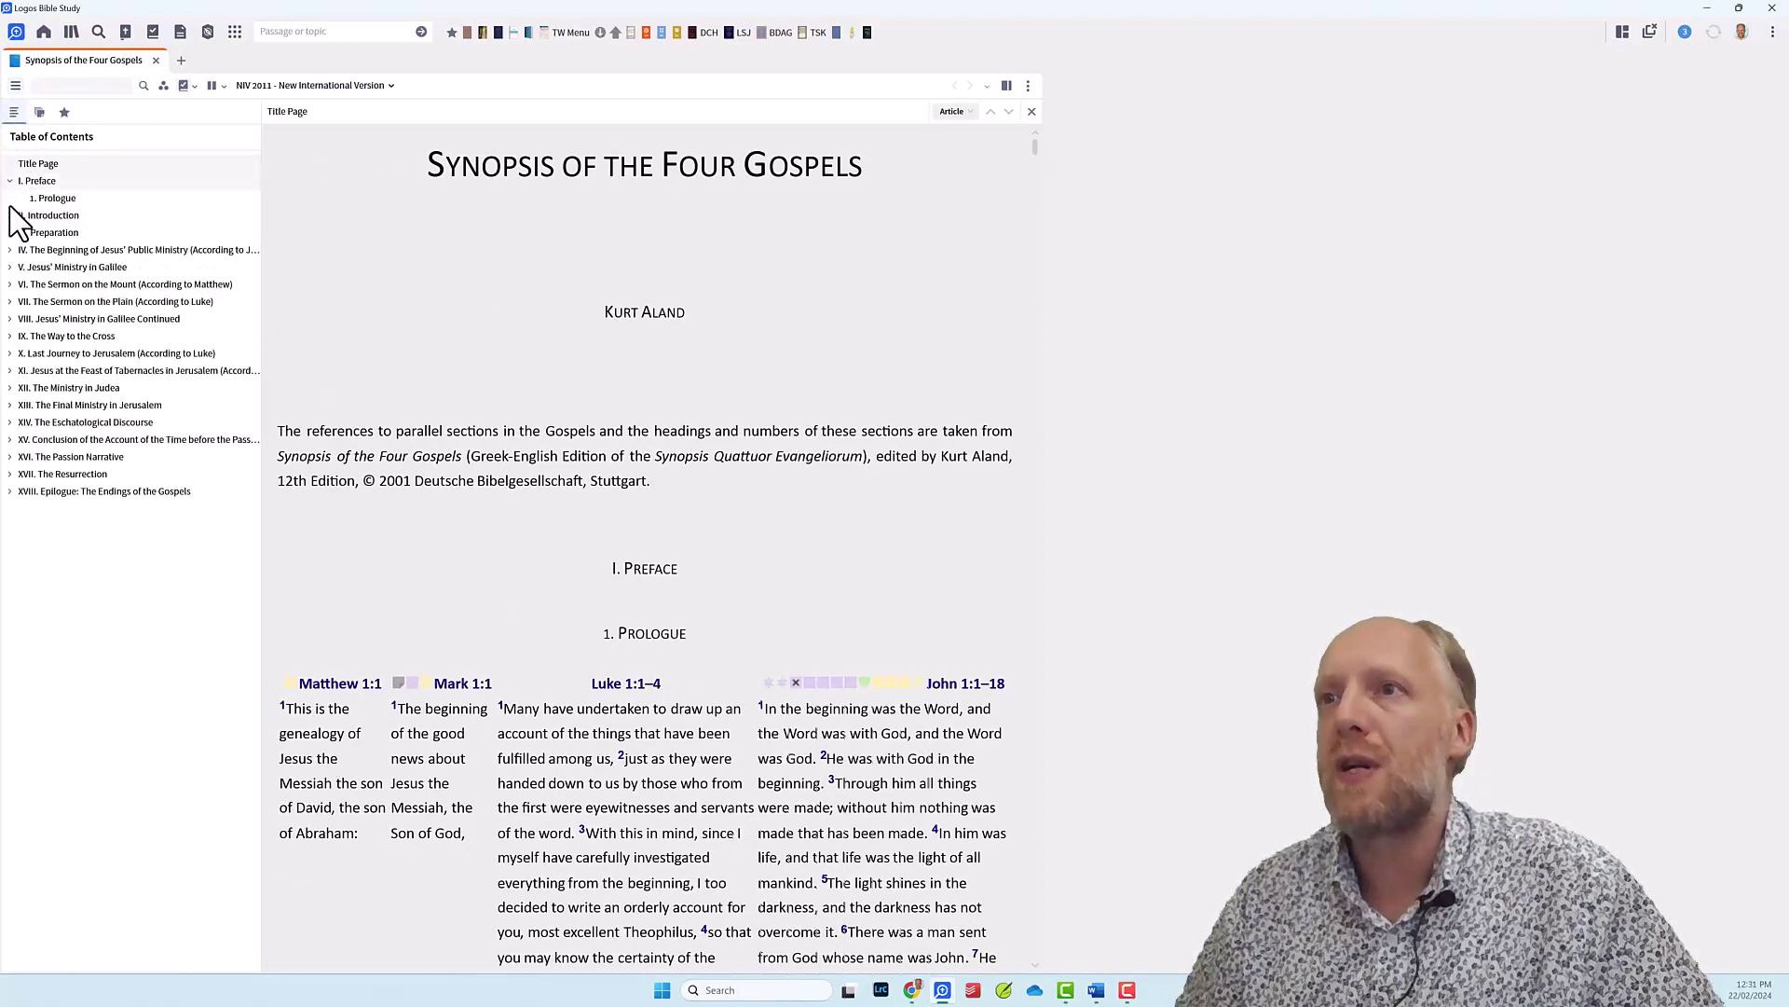
left_click(10, 216)
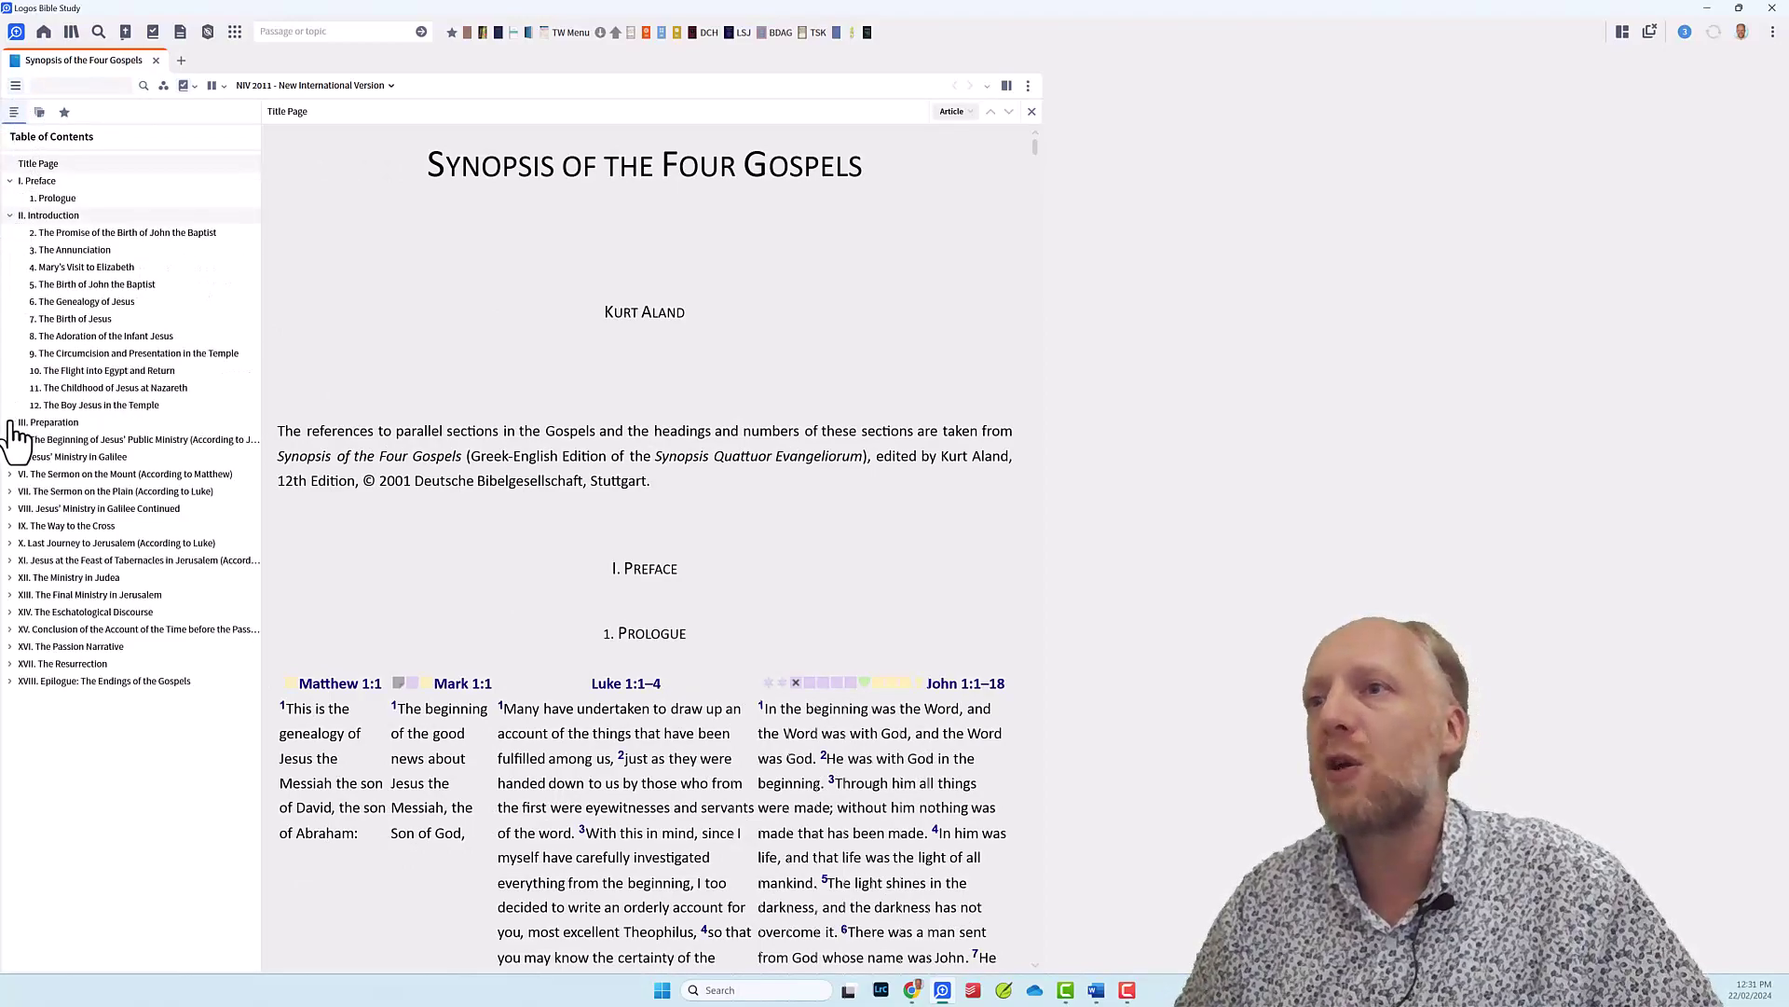
left_click(13, 423)
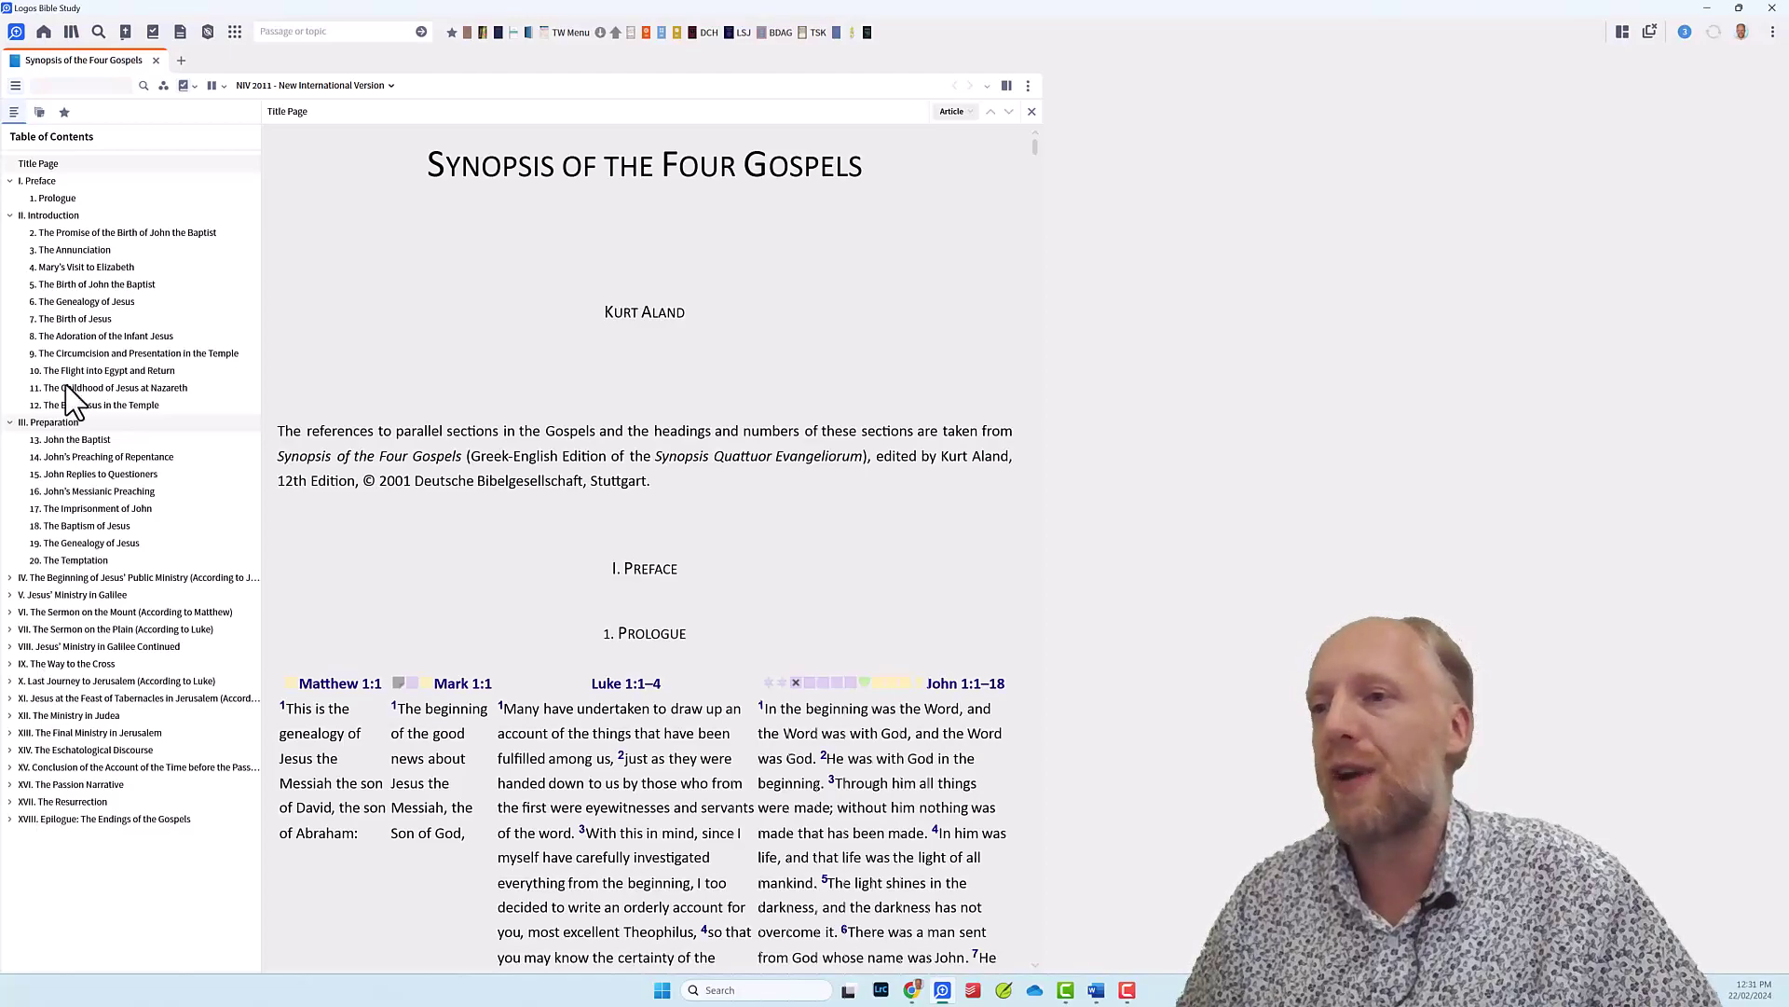
left_click(67, 199)
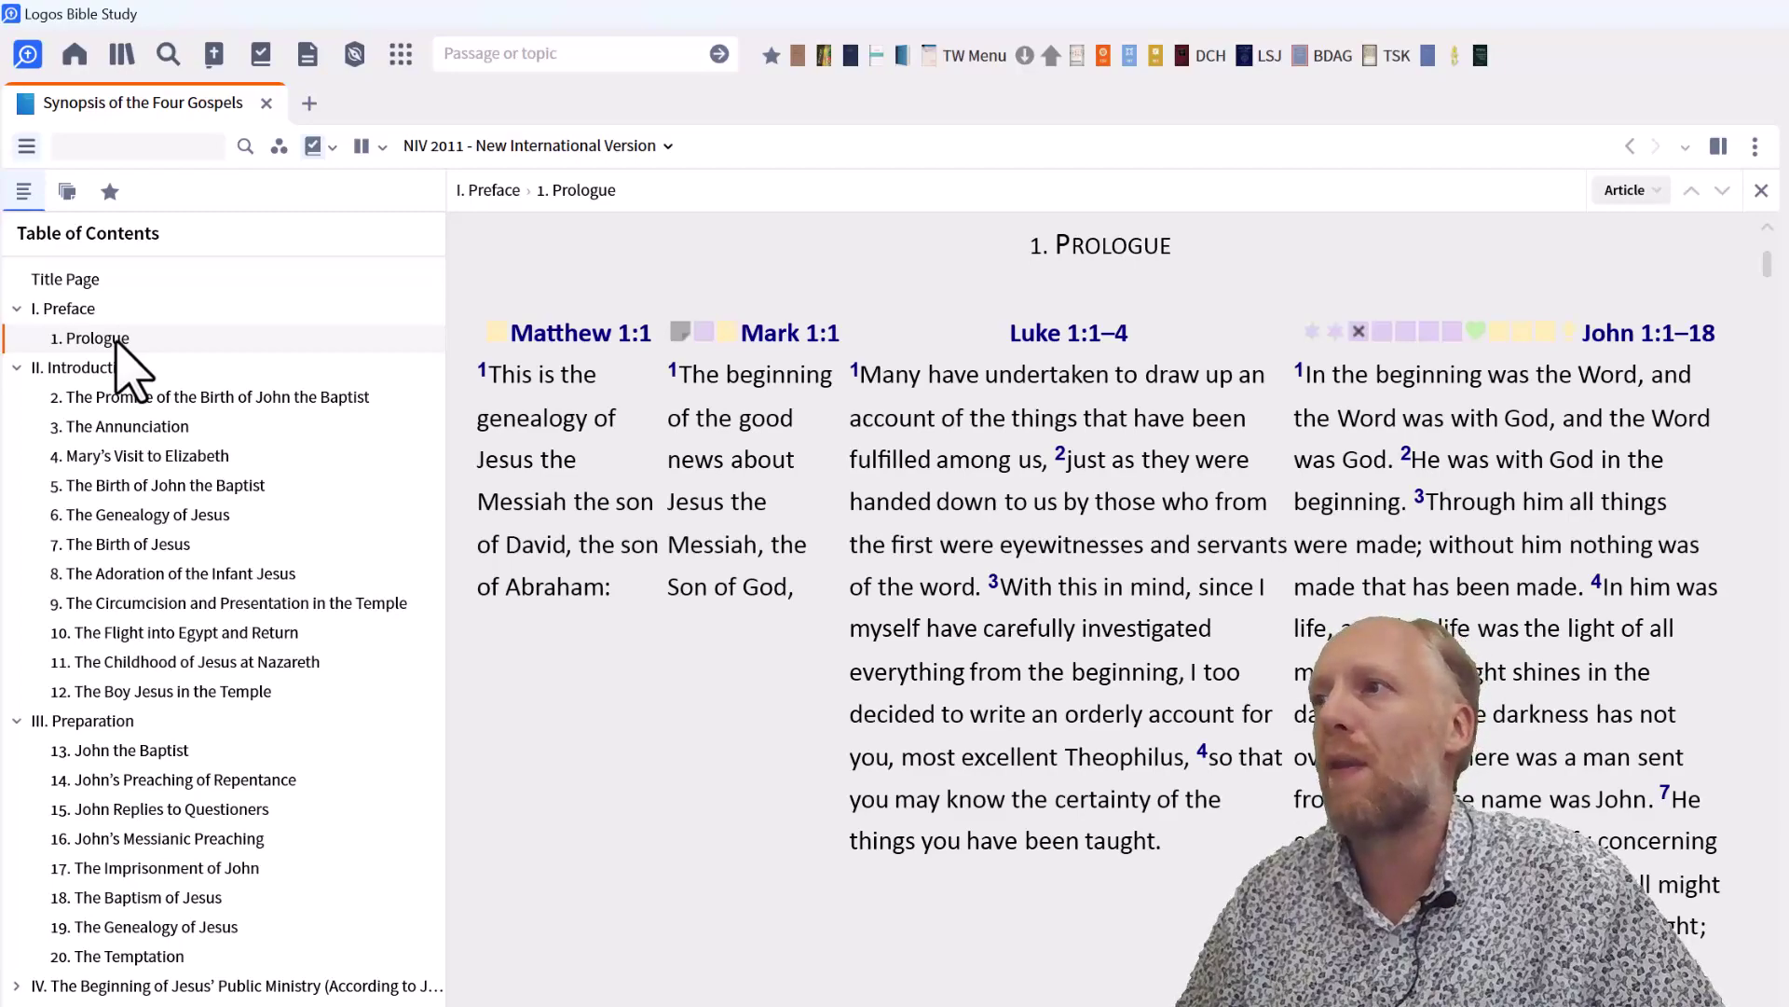
Step: Step through the Synopsis sections for John's birth promise and Jesus' genealogy, then section 13, John the Baptist
left_click(111, 397)
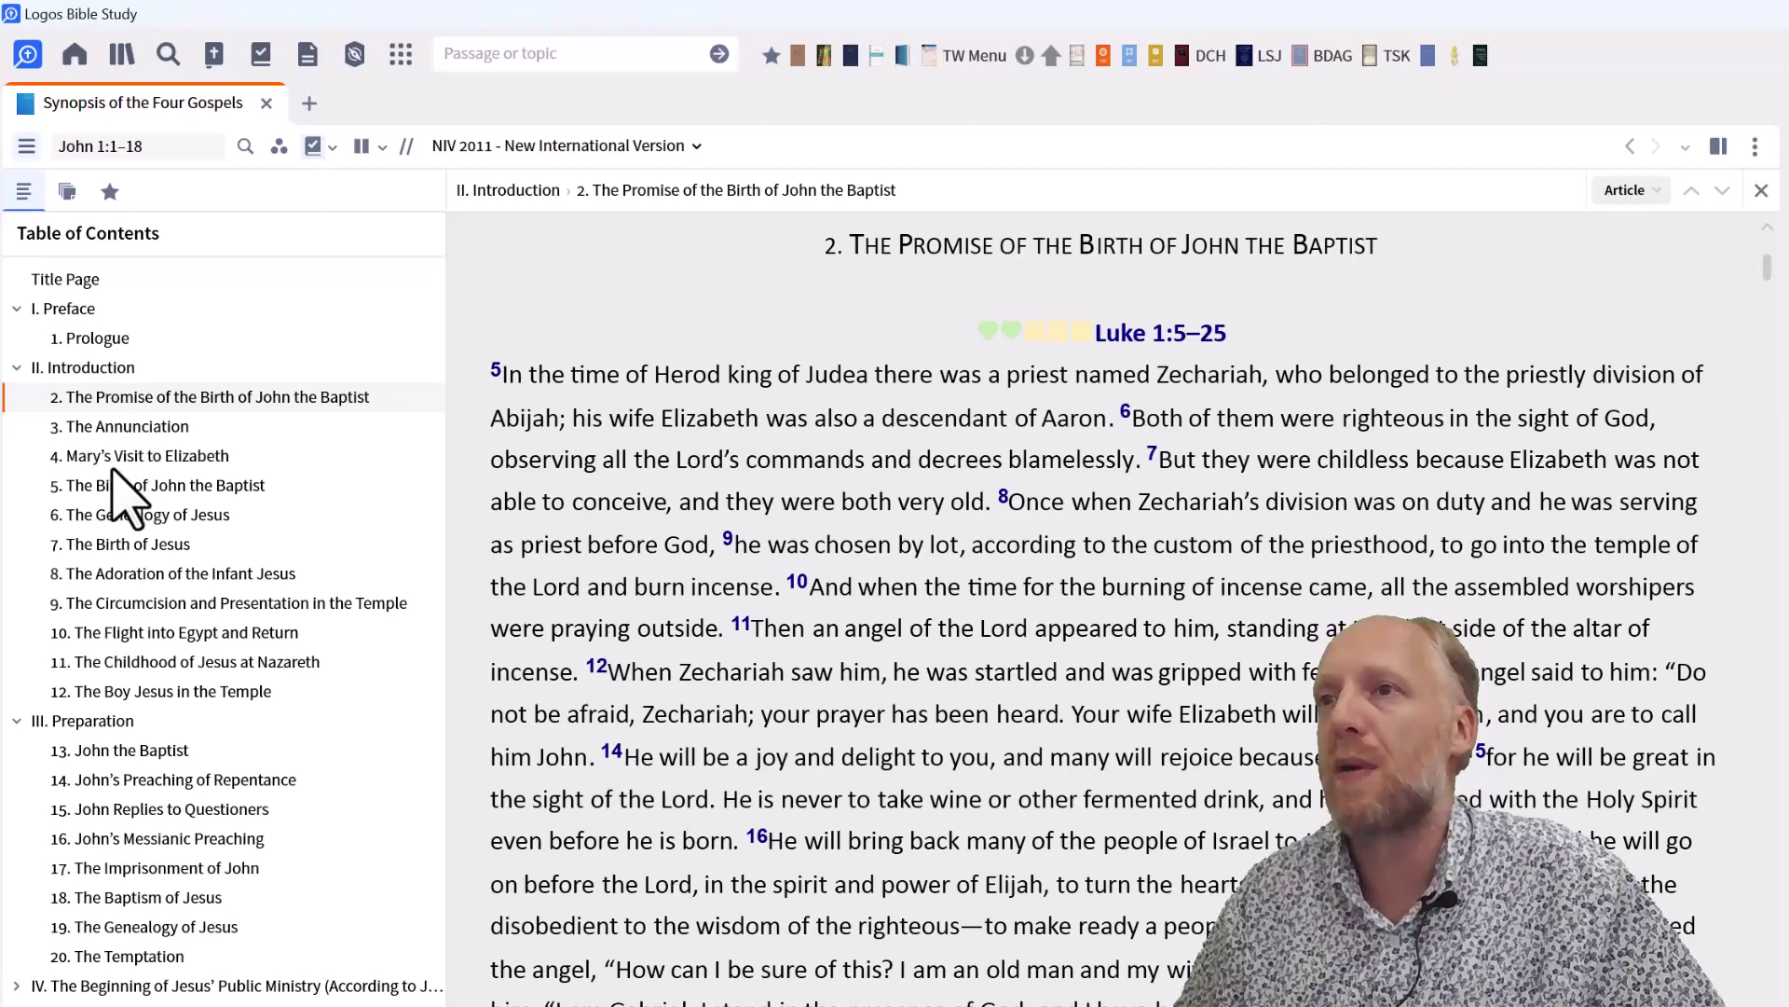
left_click(115, 518)
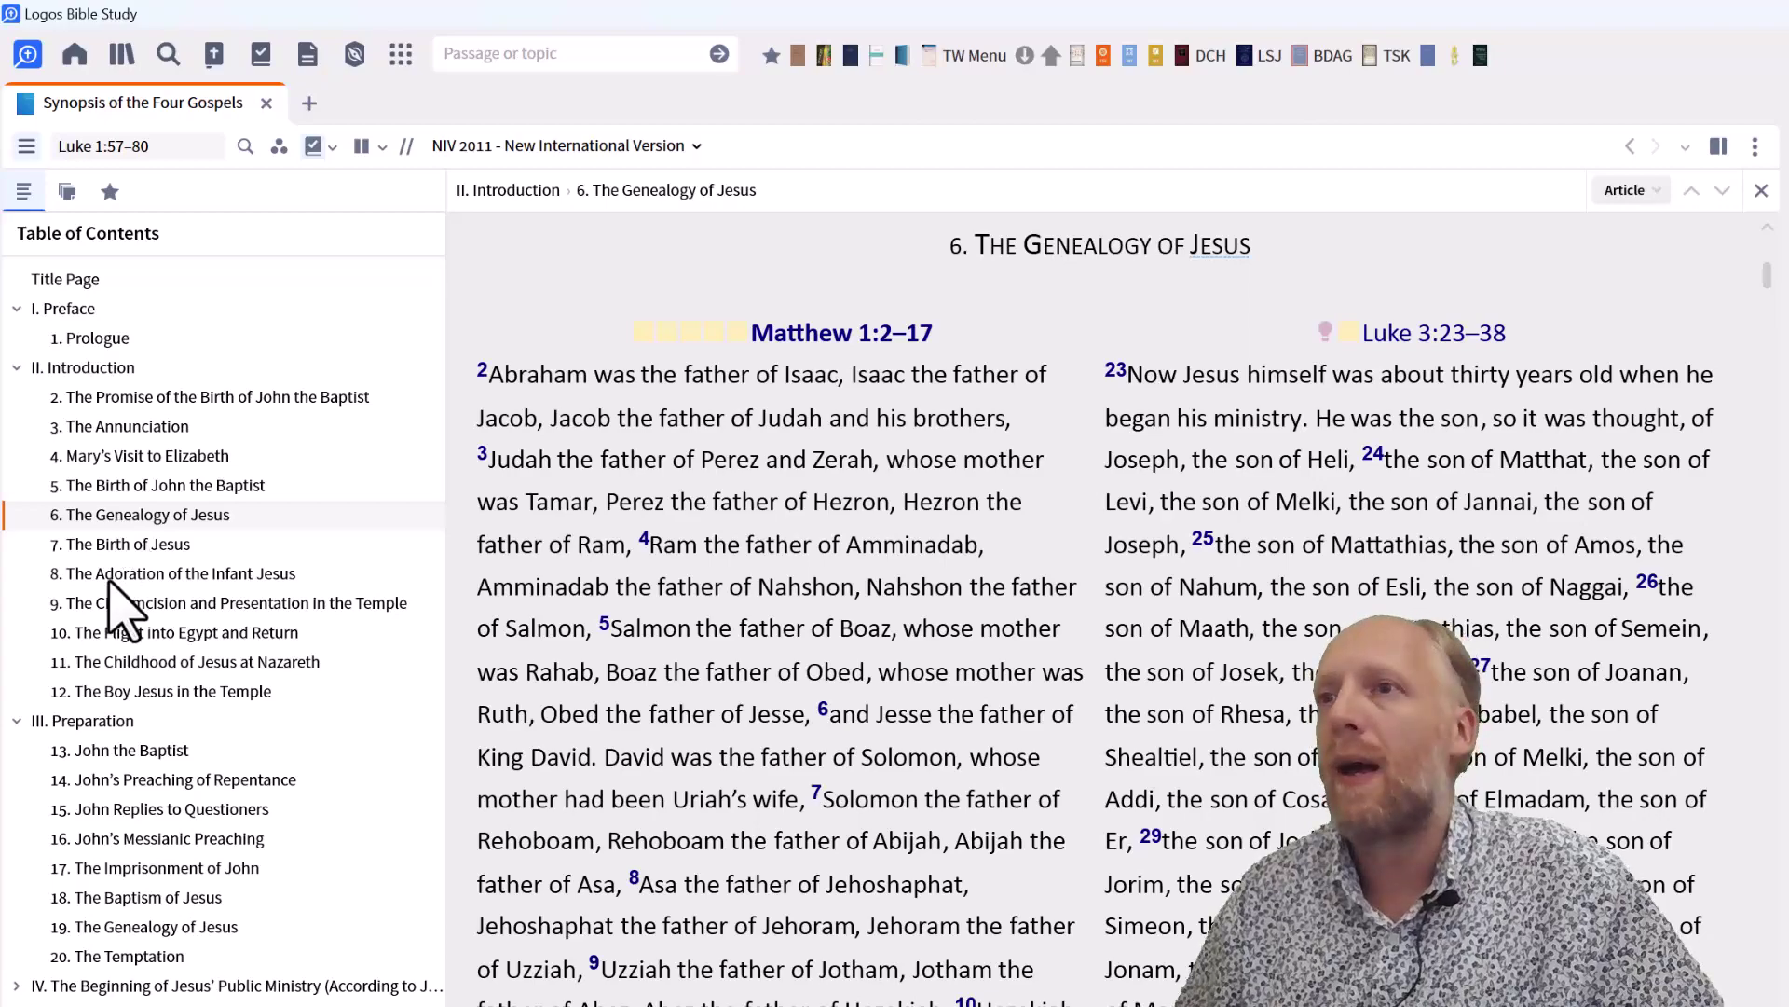
left_click(114, 751)
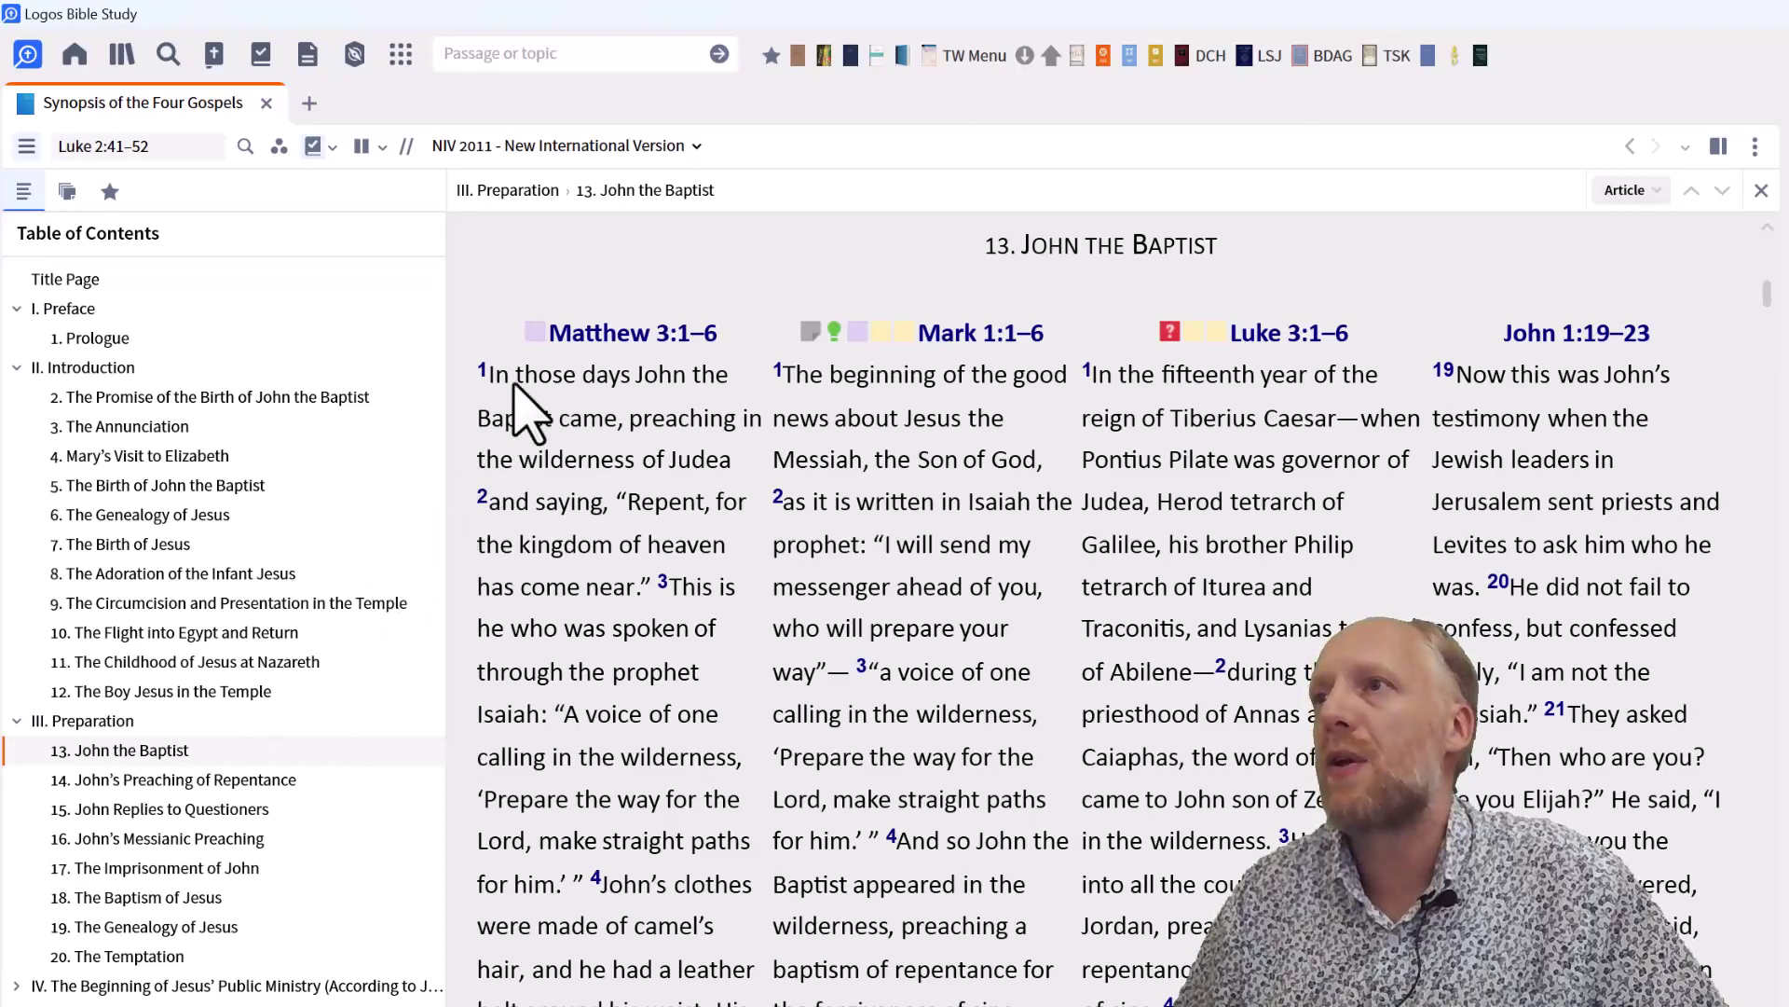
Step: Switch the Gospel parallel texts to the ESV
left_click(643, 146)
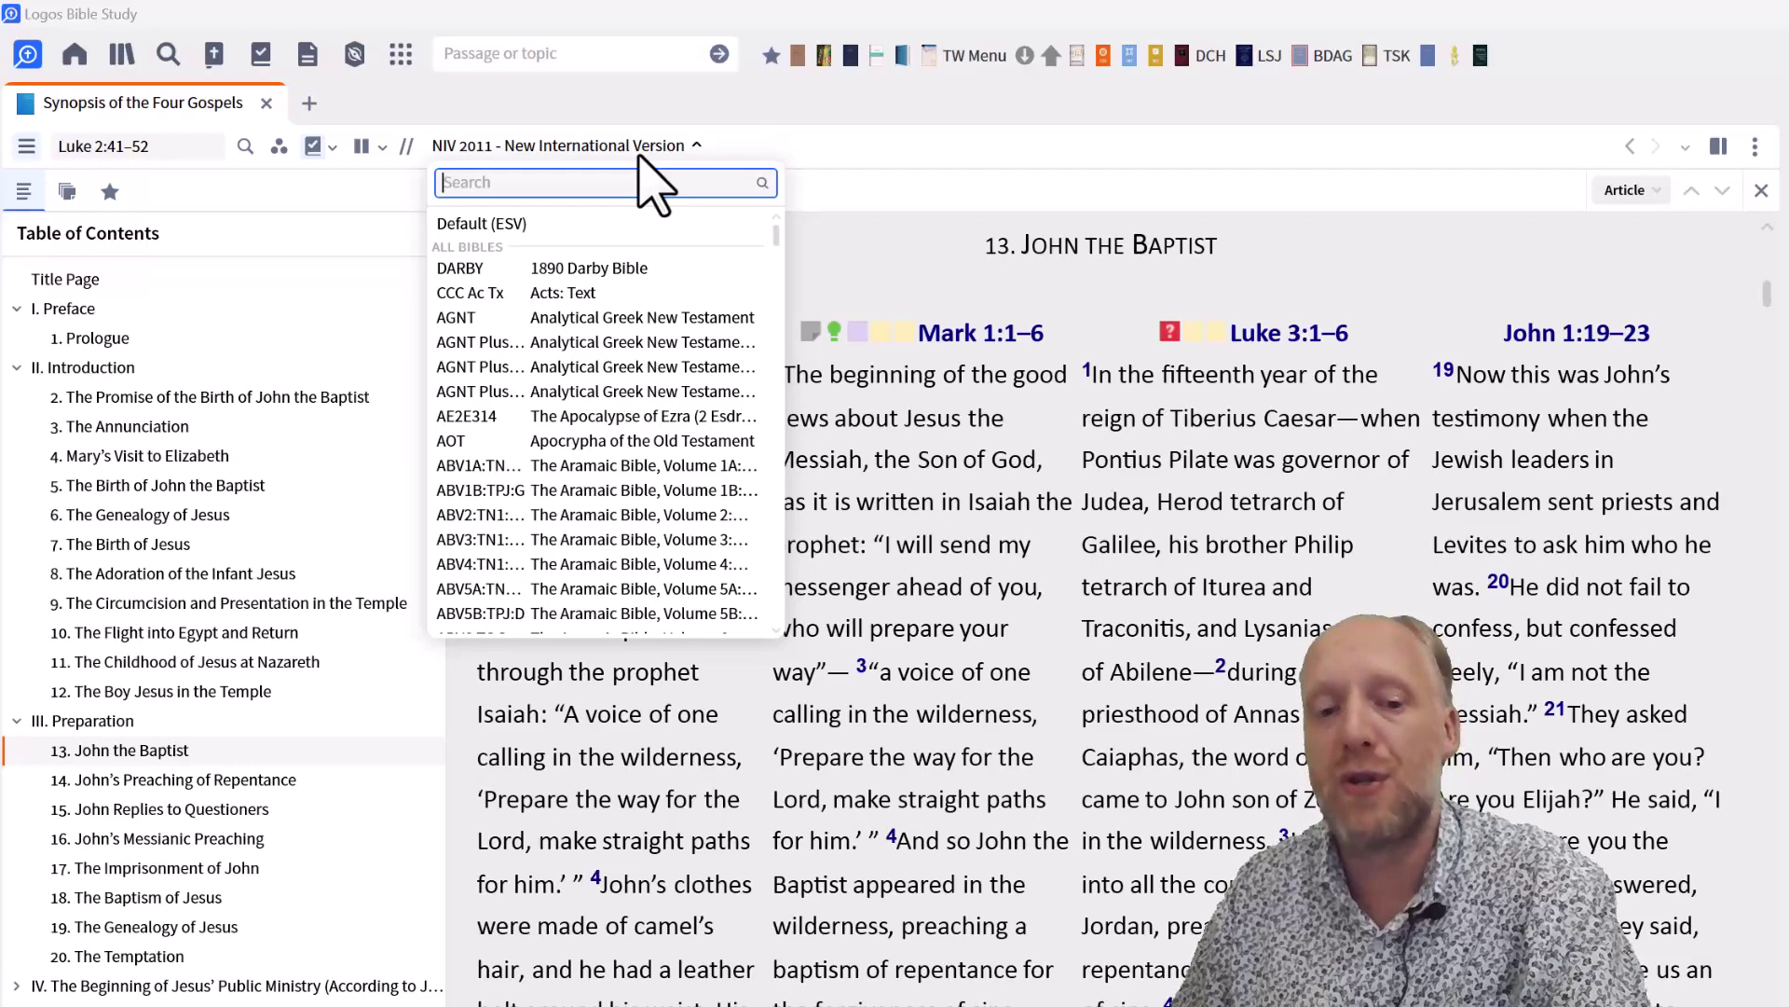
type("esv")
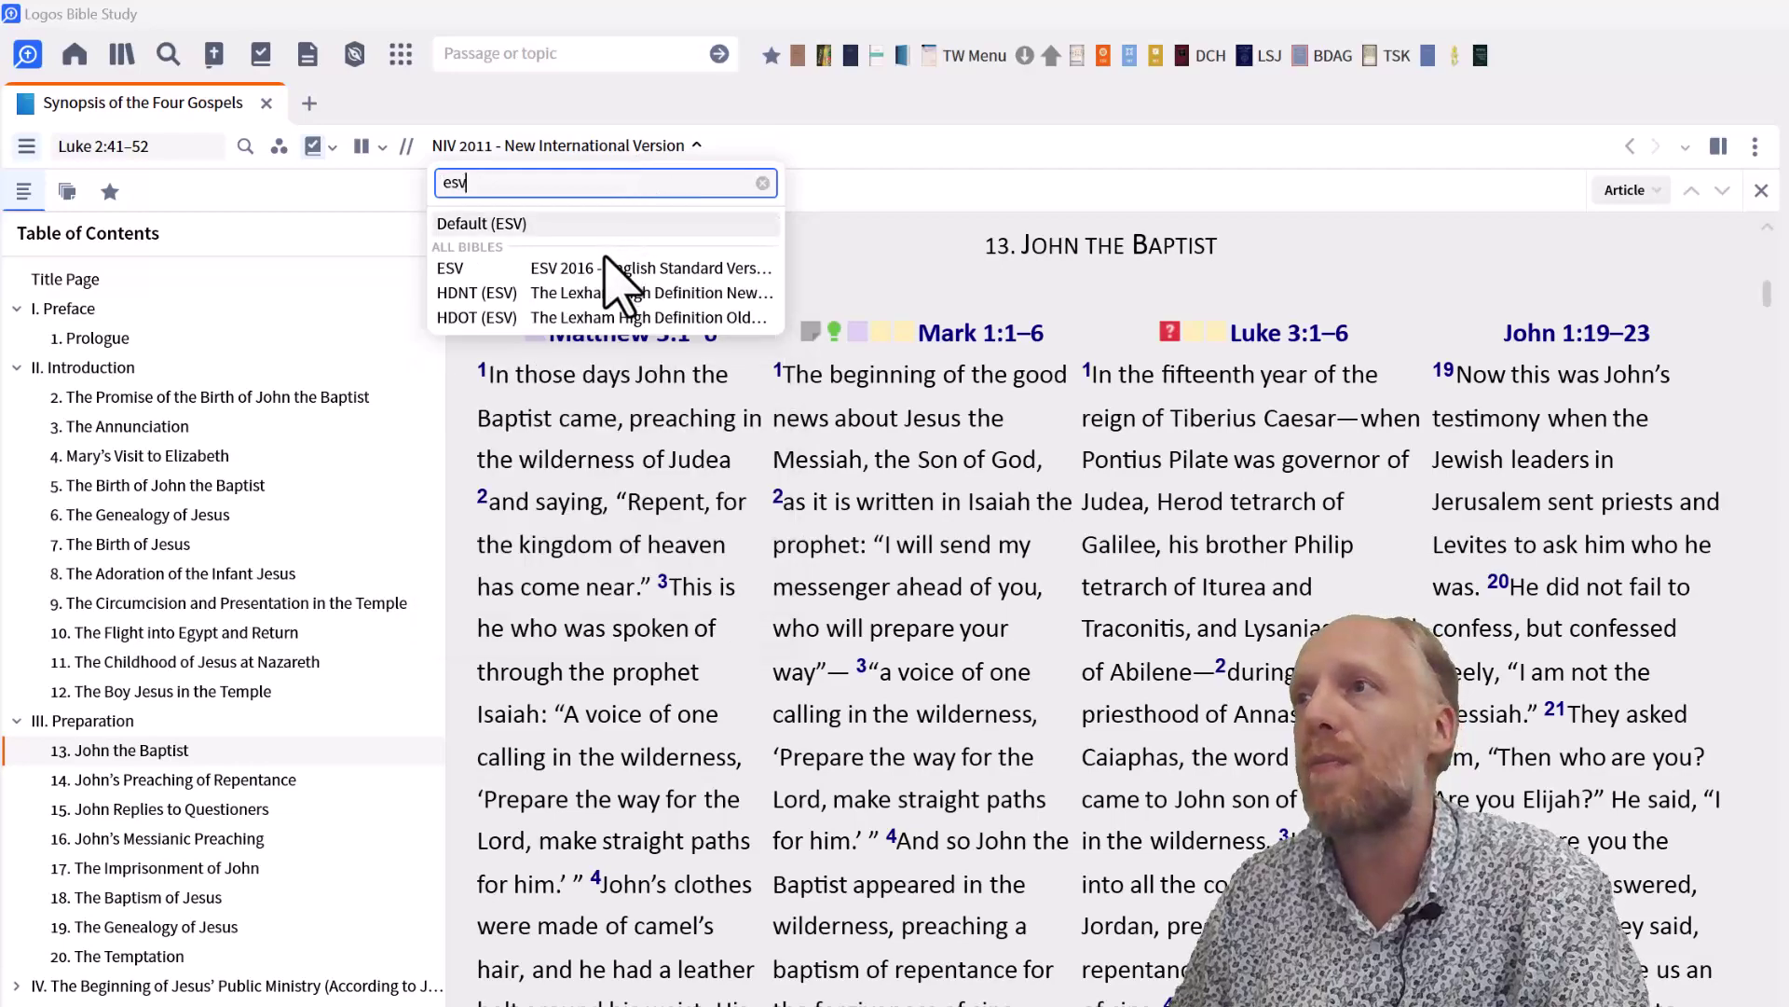
left_click(606, 267)
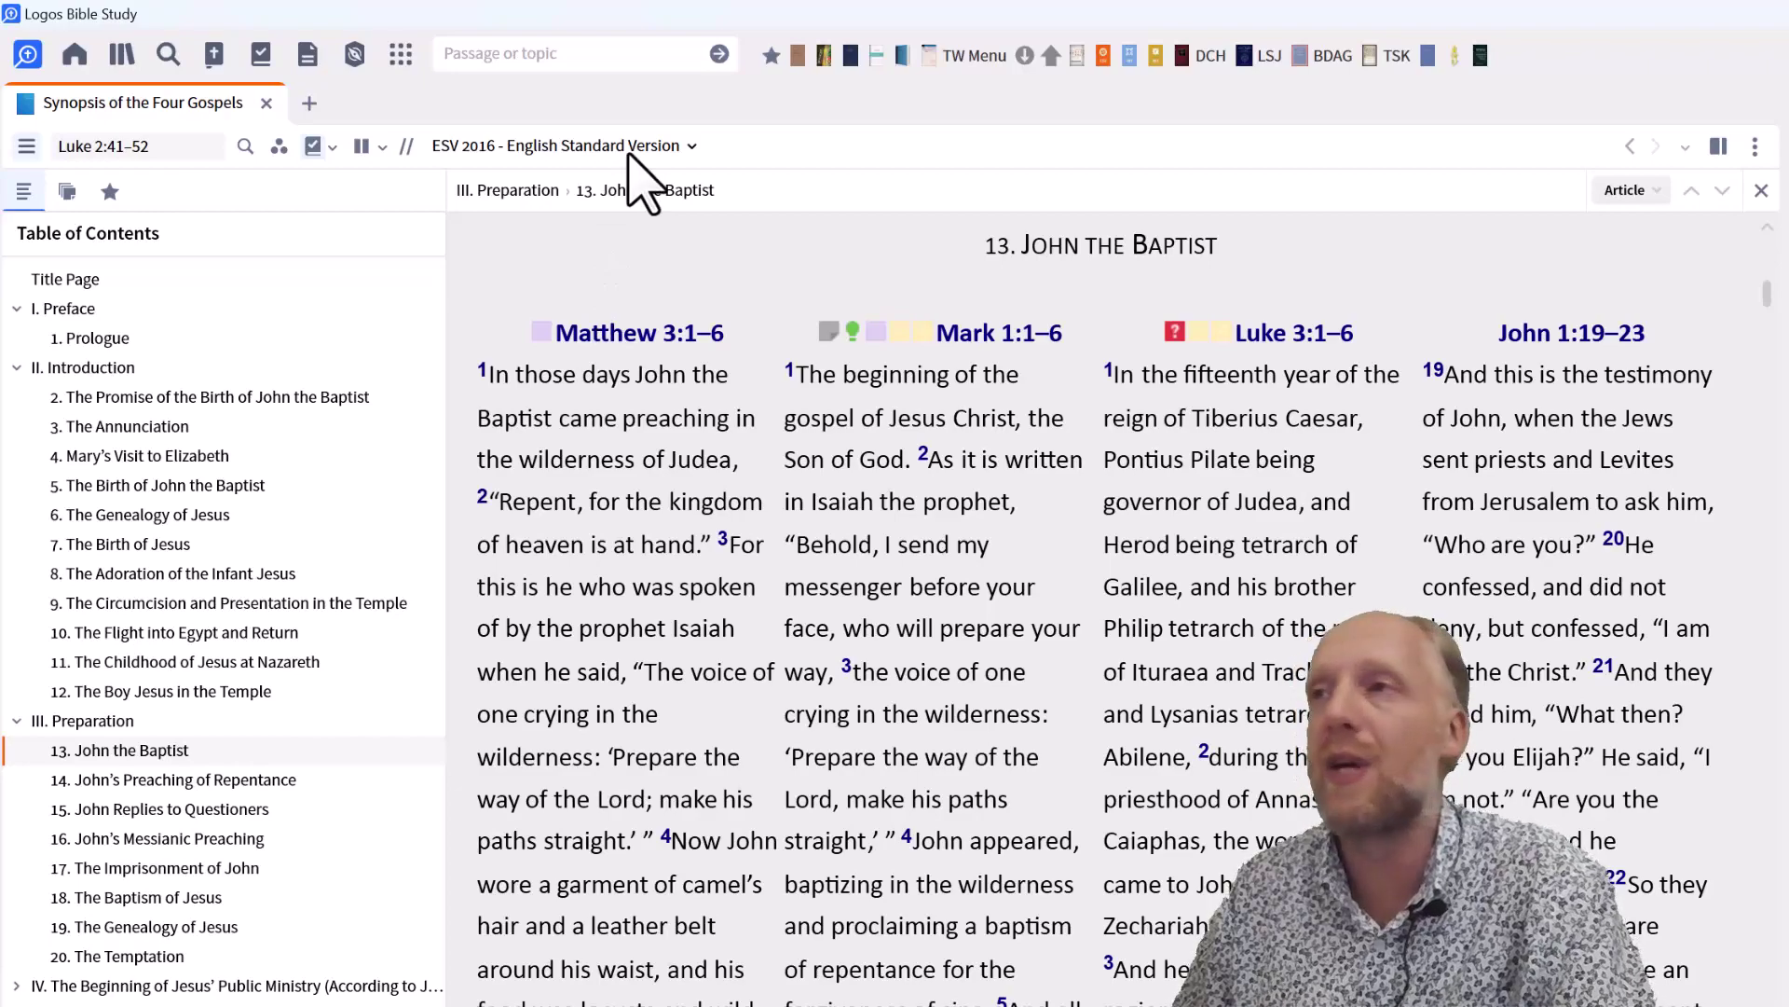
Step: Switch the Gospel parallel texts from ESV to Greek NT: NA28
left_click(630, 149)
type("na")
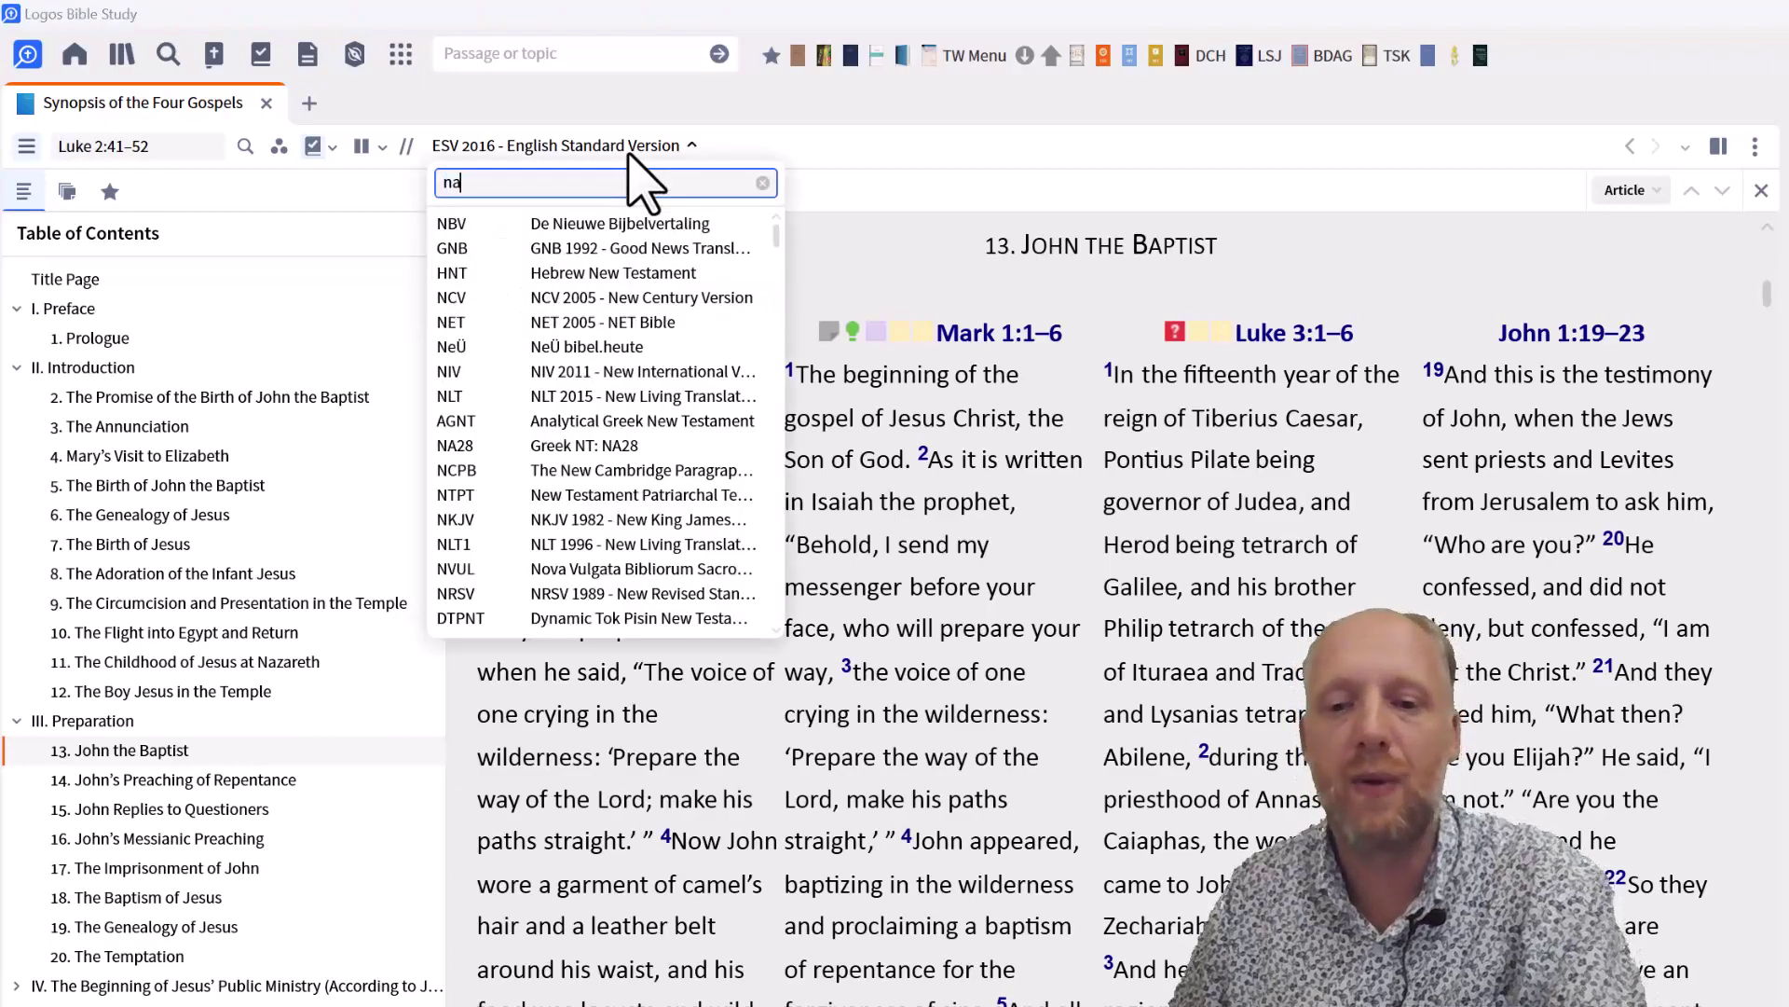
type("28")
left_click(612, 231)
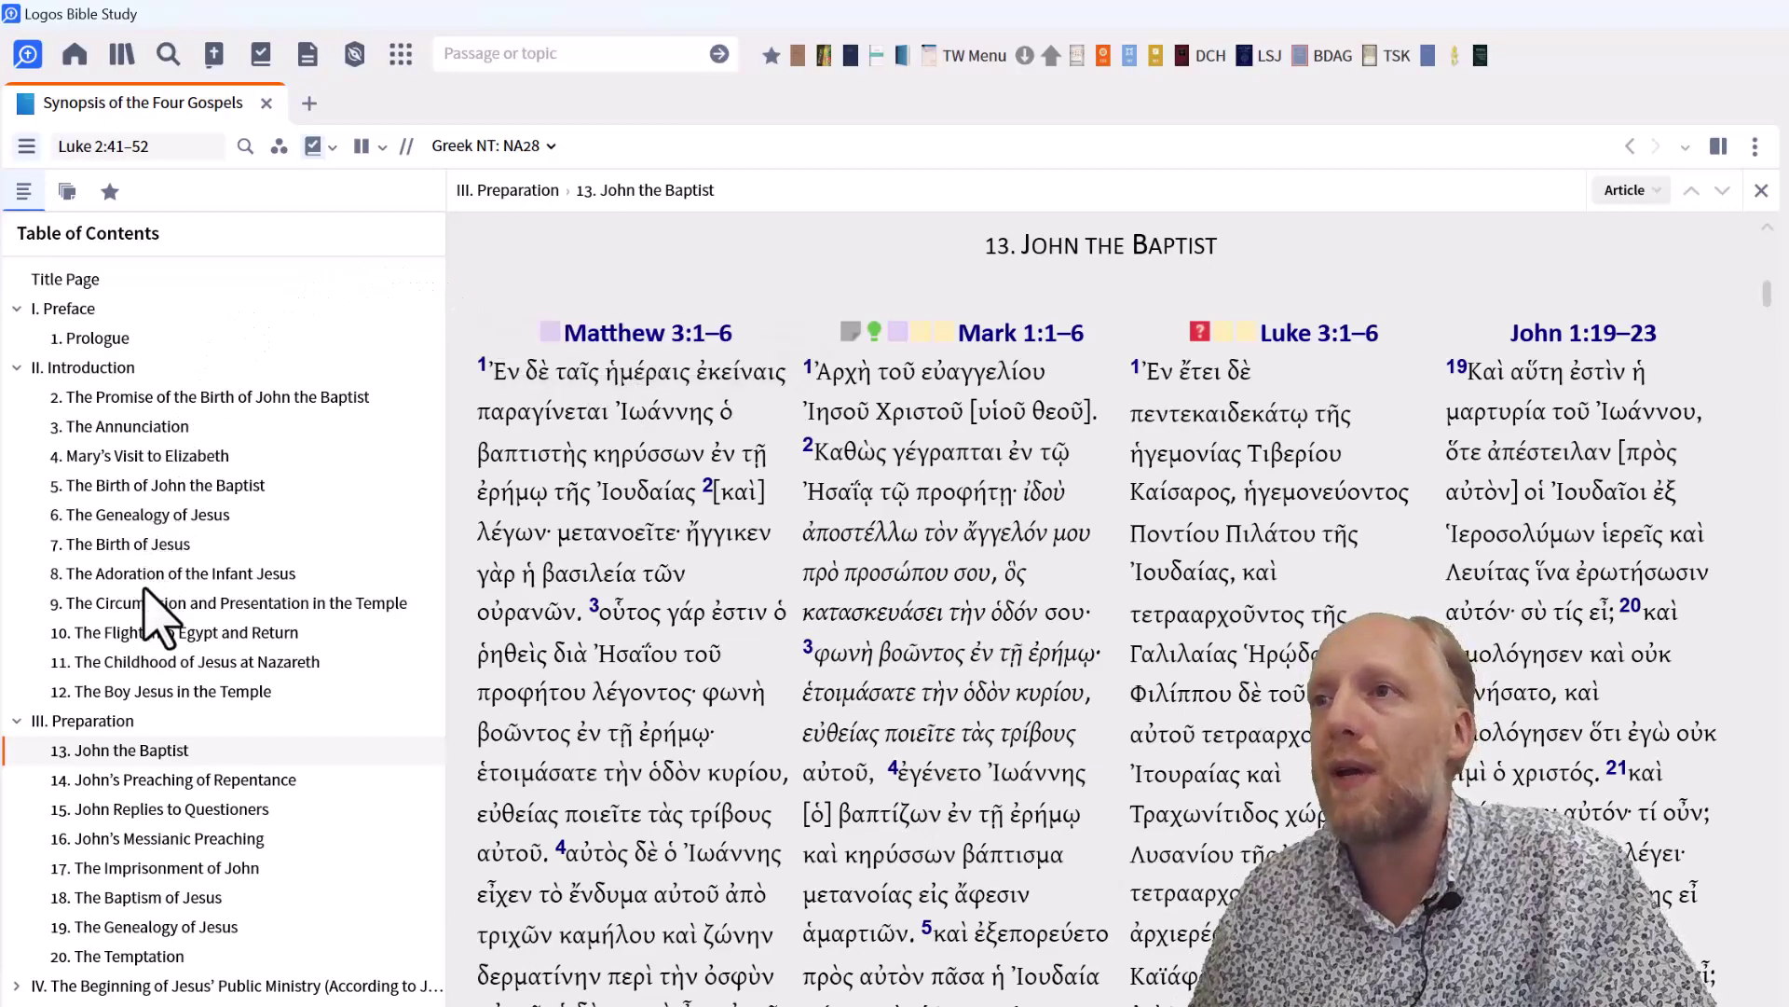
Step: Go to 'luke 4' to reach section 20, The Temptation, for Luke 4:1–13
left_click(200, 146)
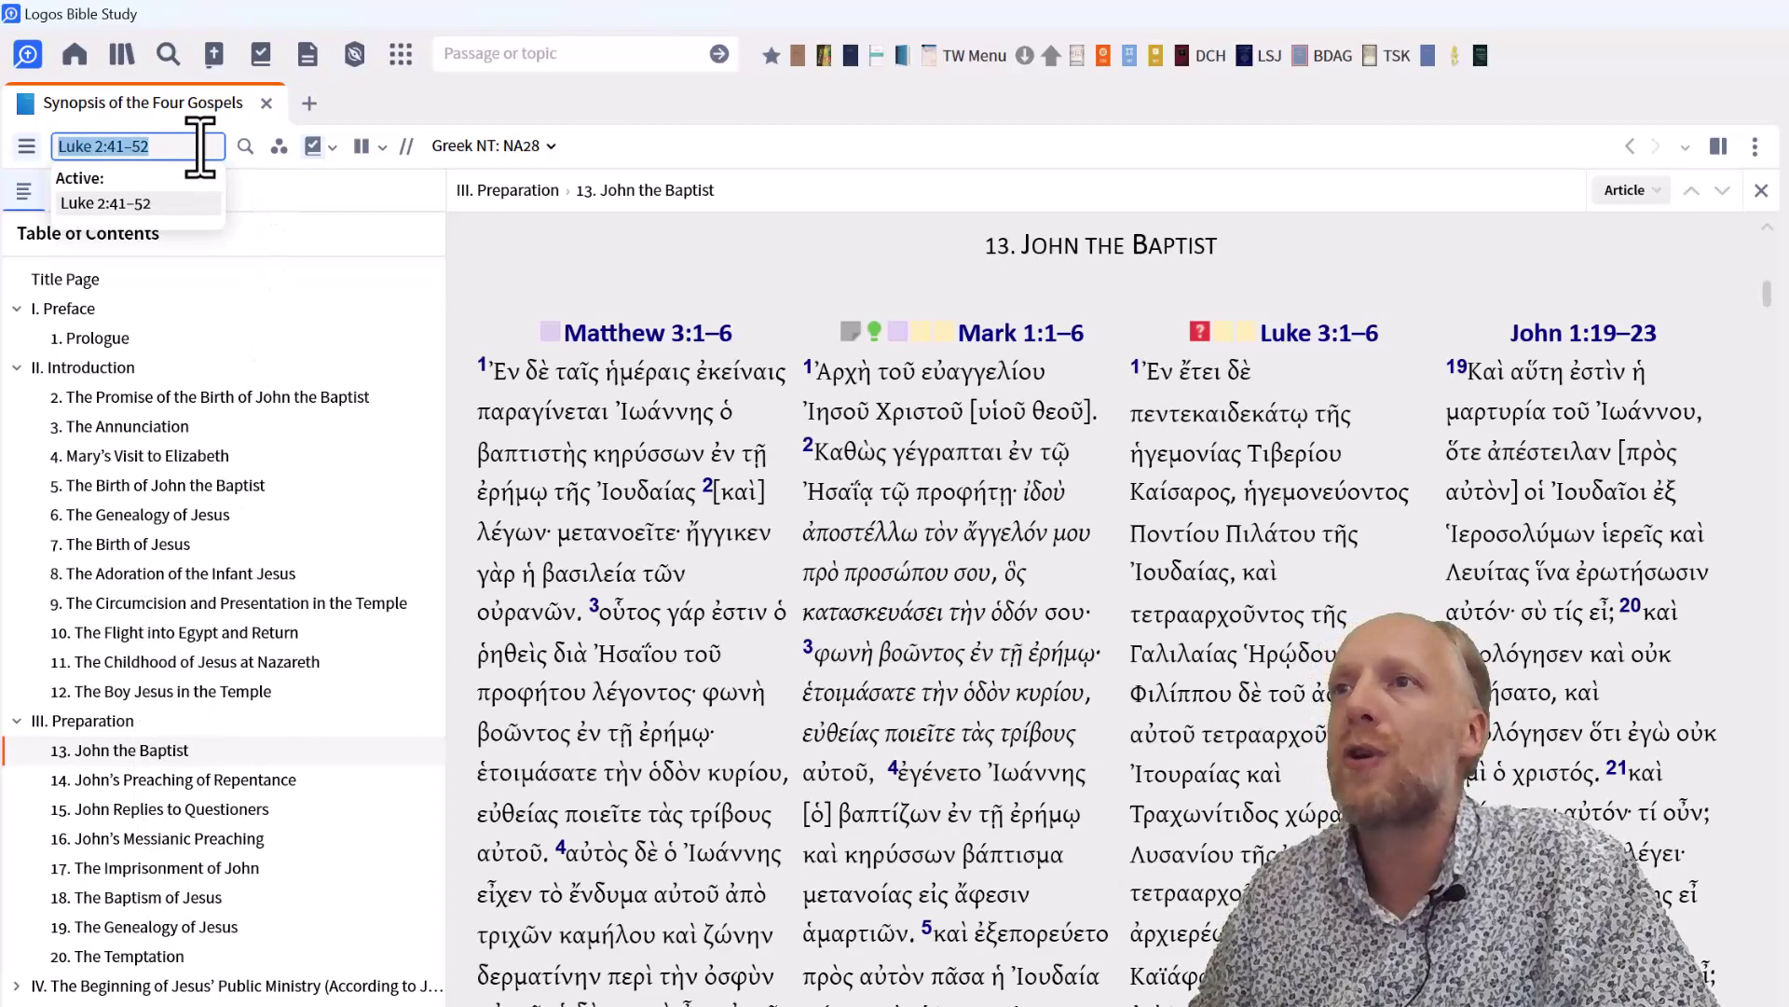
type("luke 4")
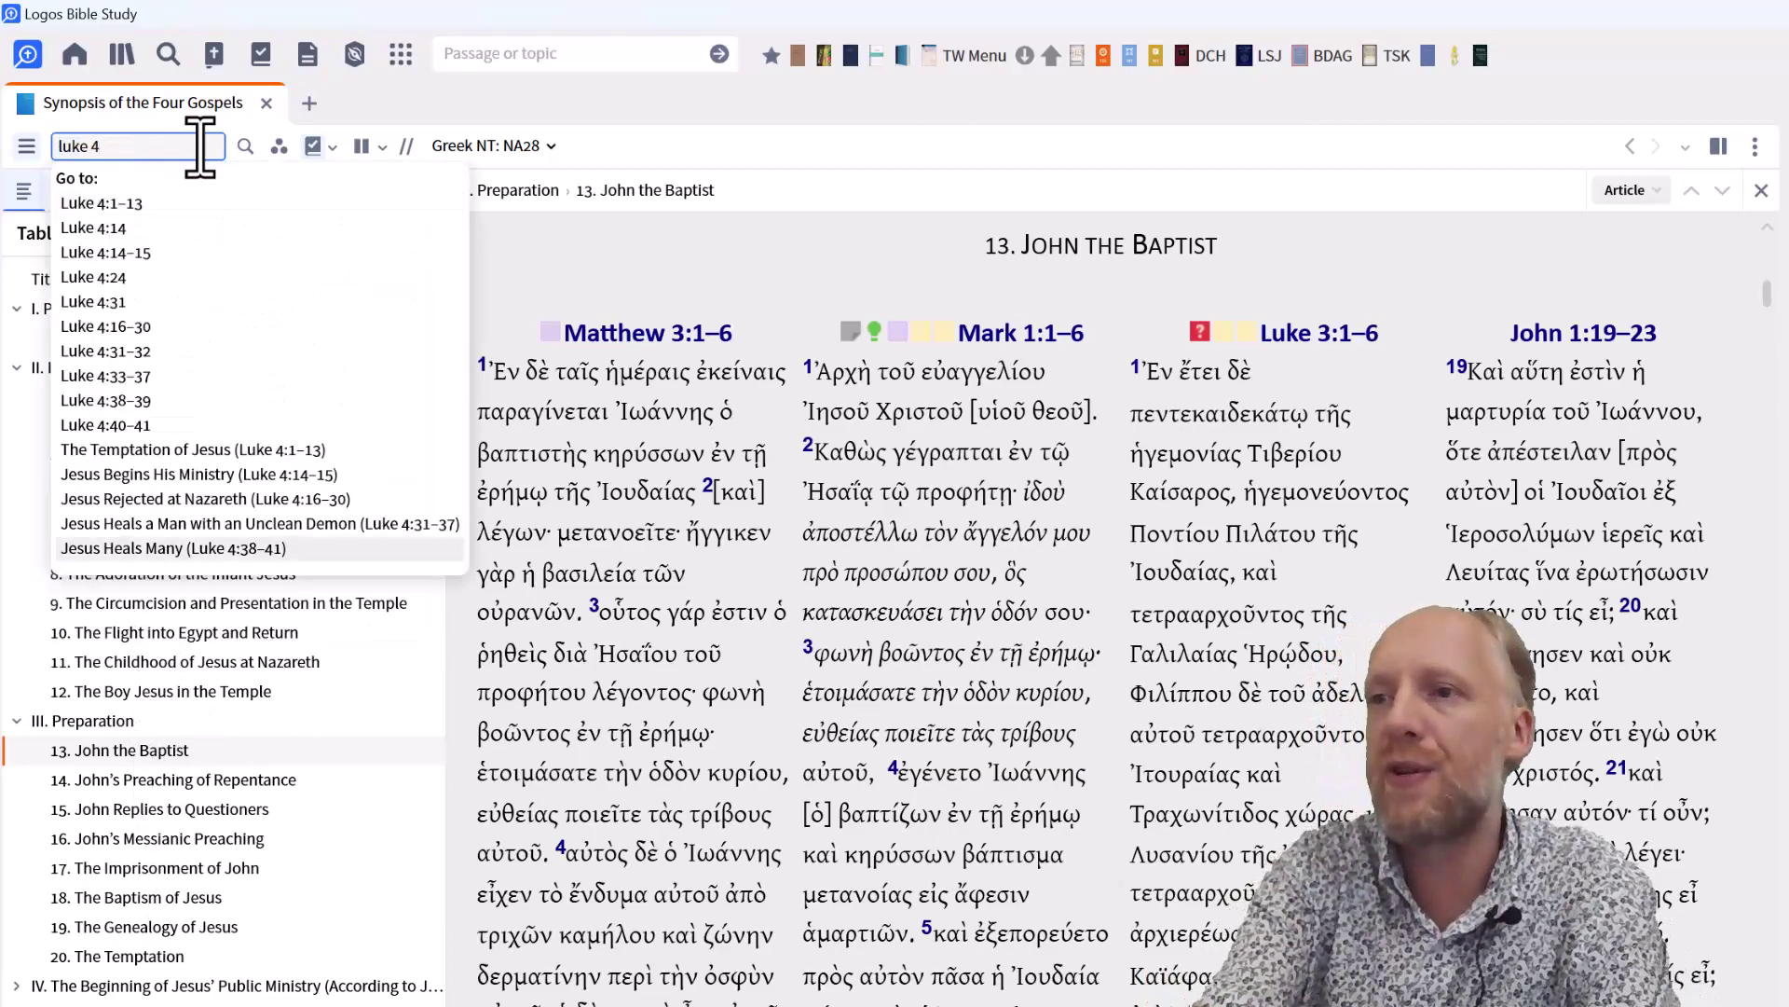
key("Return")
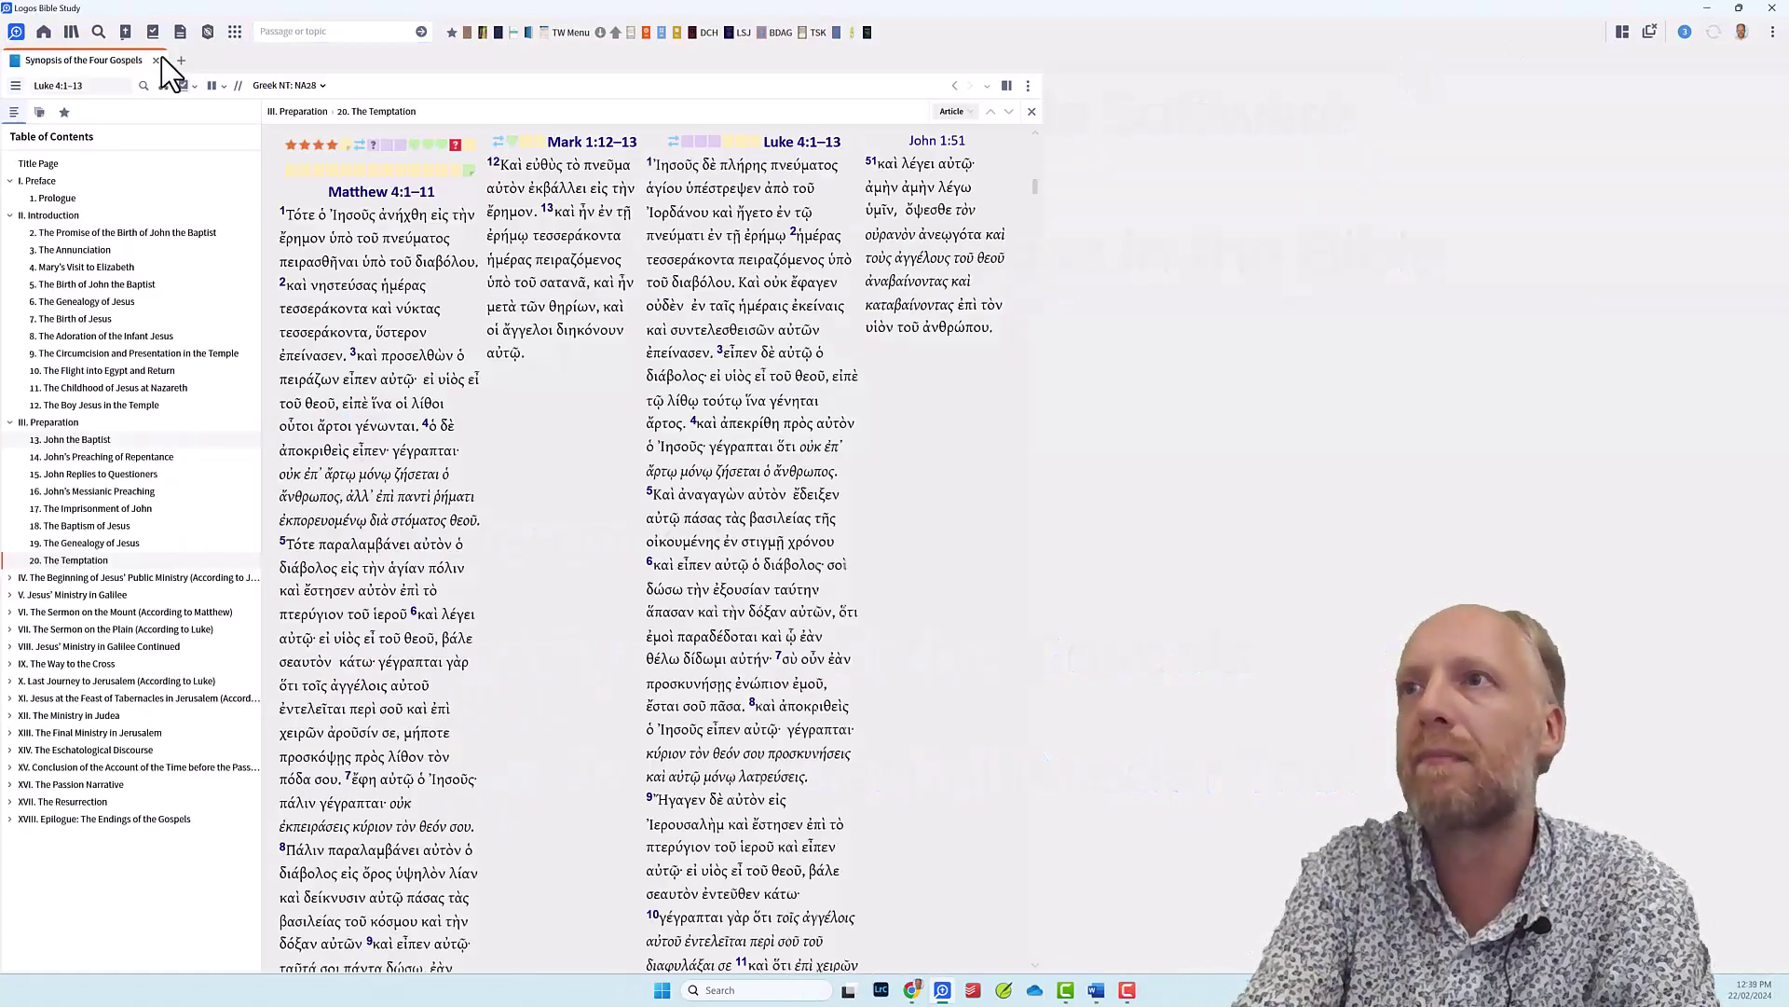
Step: Find 'parallel' in the Tools menu and place the Parallel Gospel Reader in the workspace
left_click(71, 32)
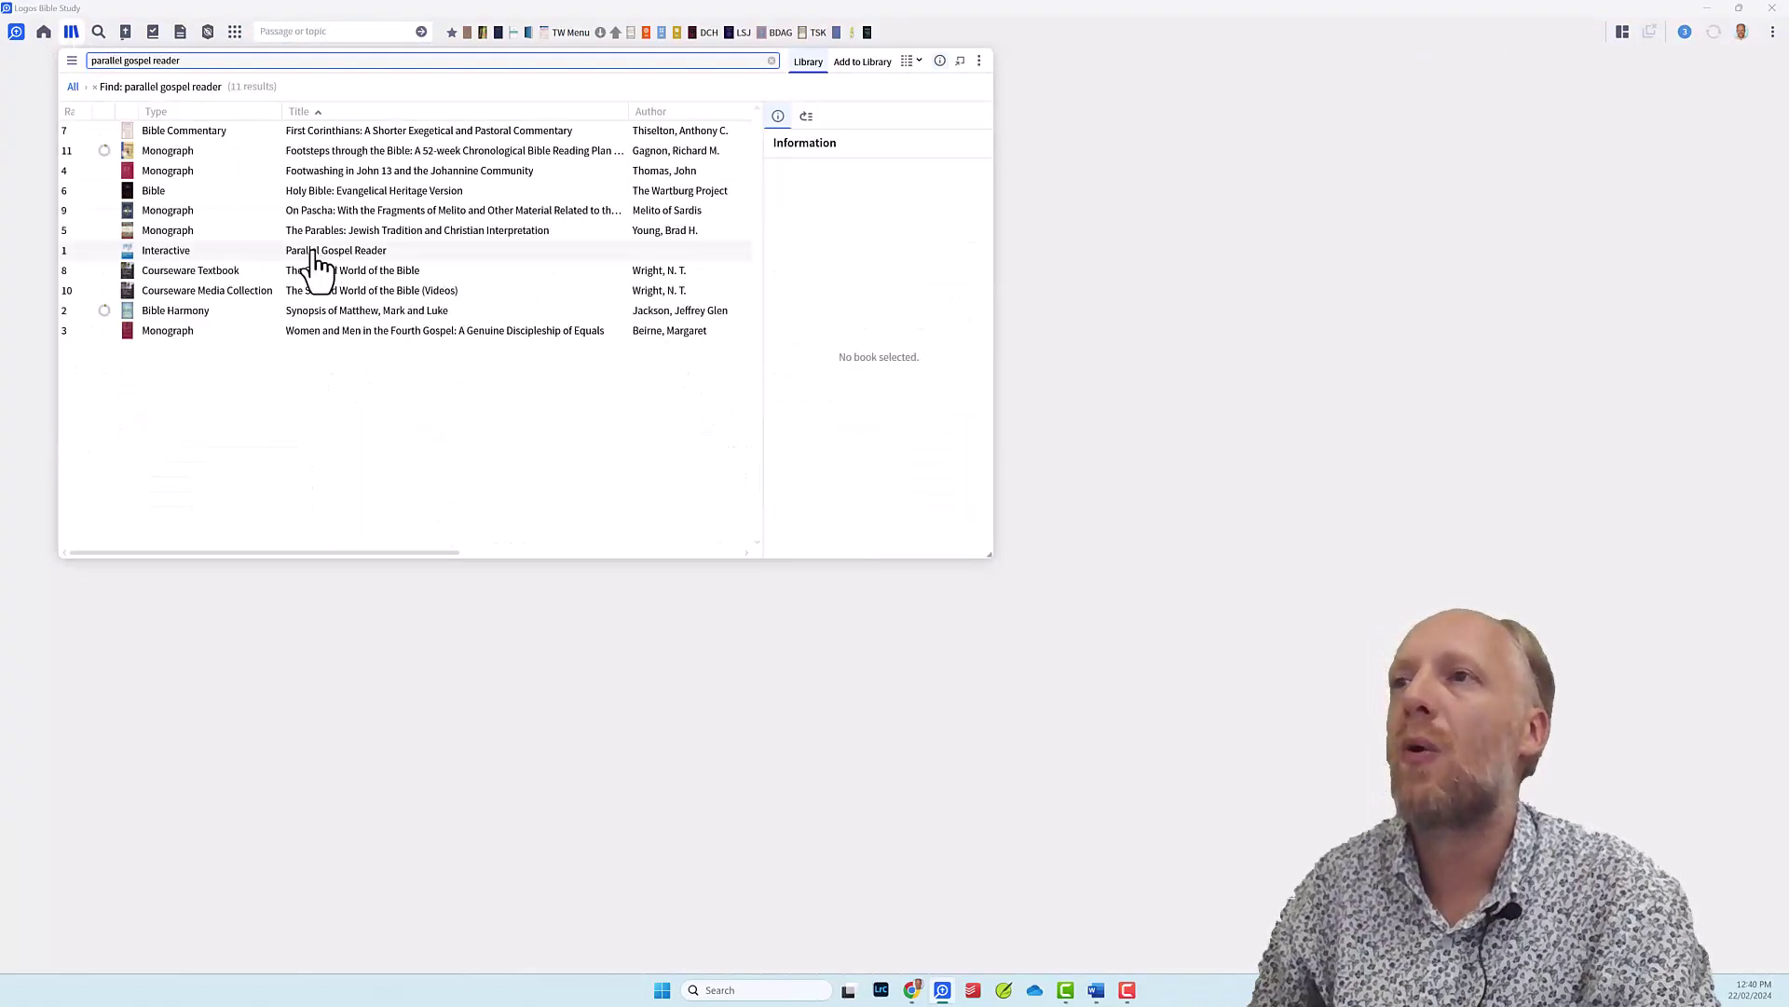
left_click(235, 31)
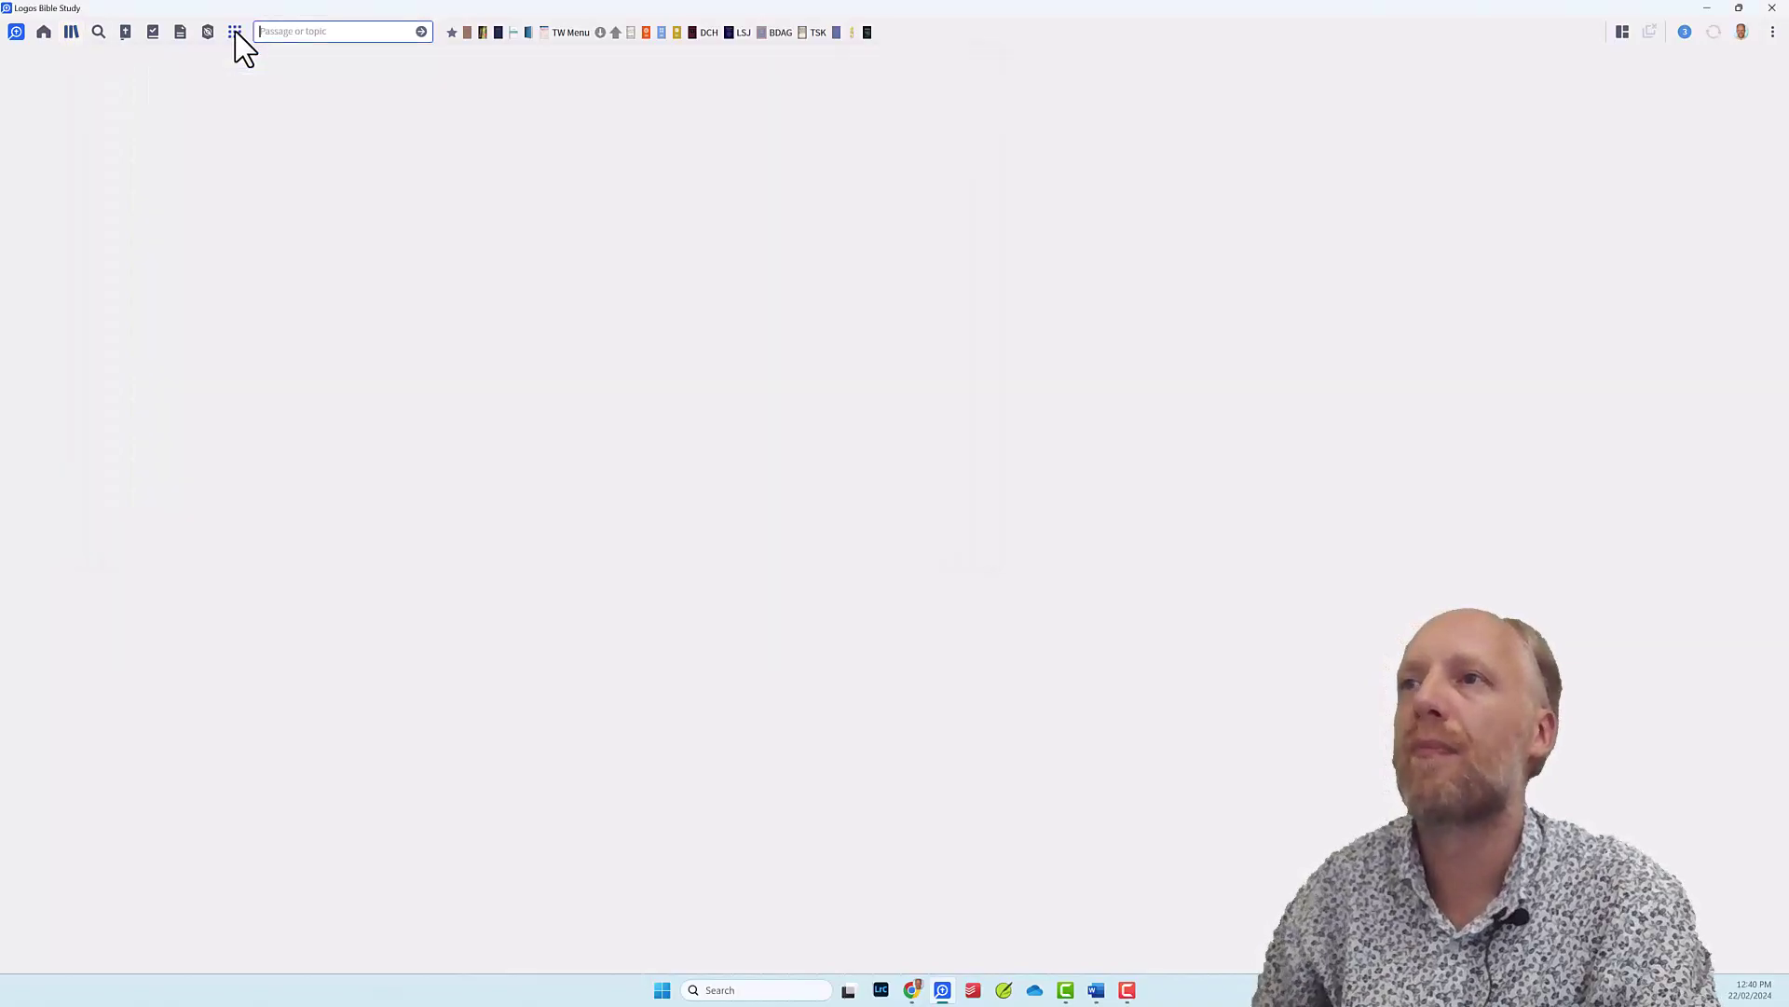
left_click(235, 32)
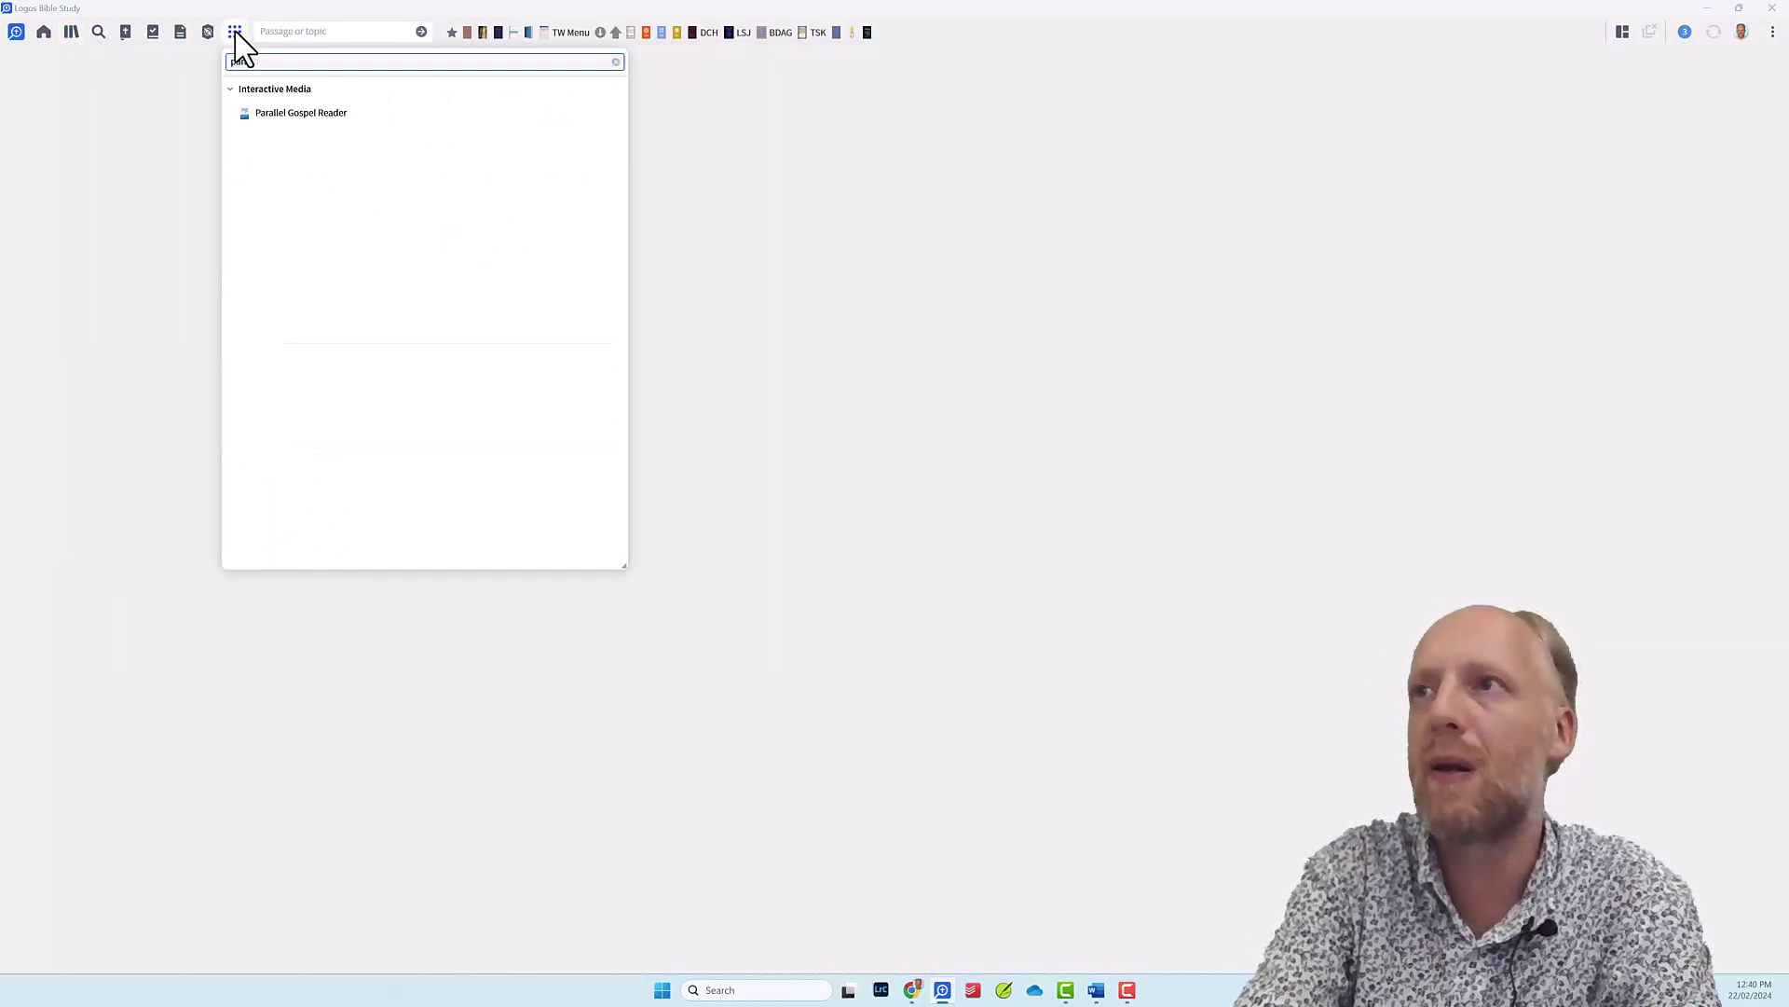
type("parallel")
left_click_drag(308, 115, 208, 456)
Step: Widen the Parallel Gospel Reader tab and show its list of available gospel harmonies
scroll(401, 396, "down", 3)
left_click_drag(895, 388, 925, 394)
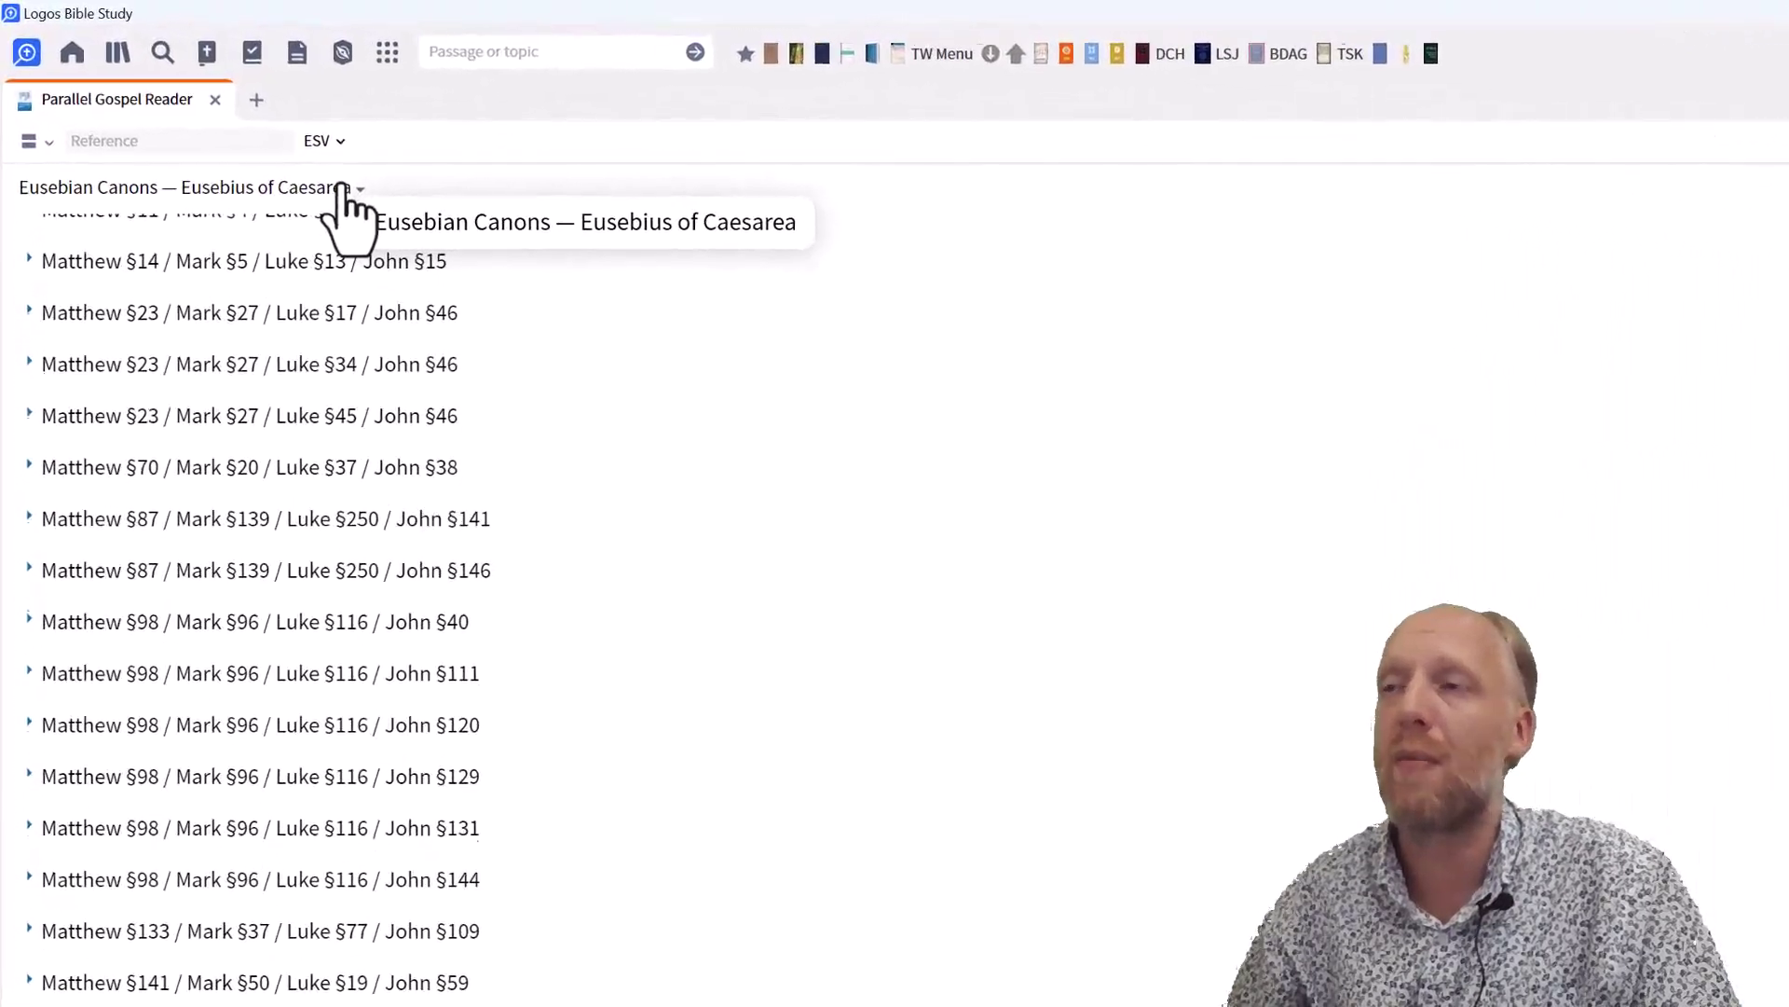
left_click(343, 188)
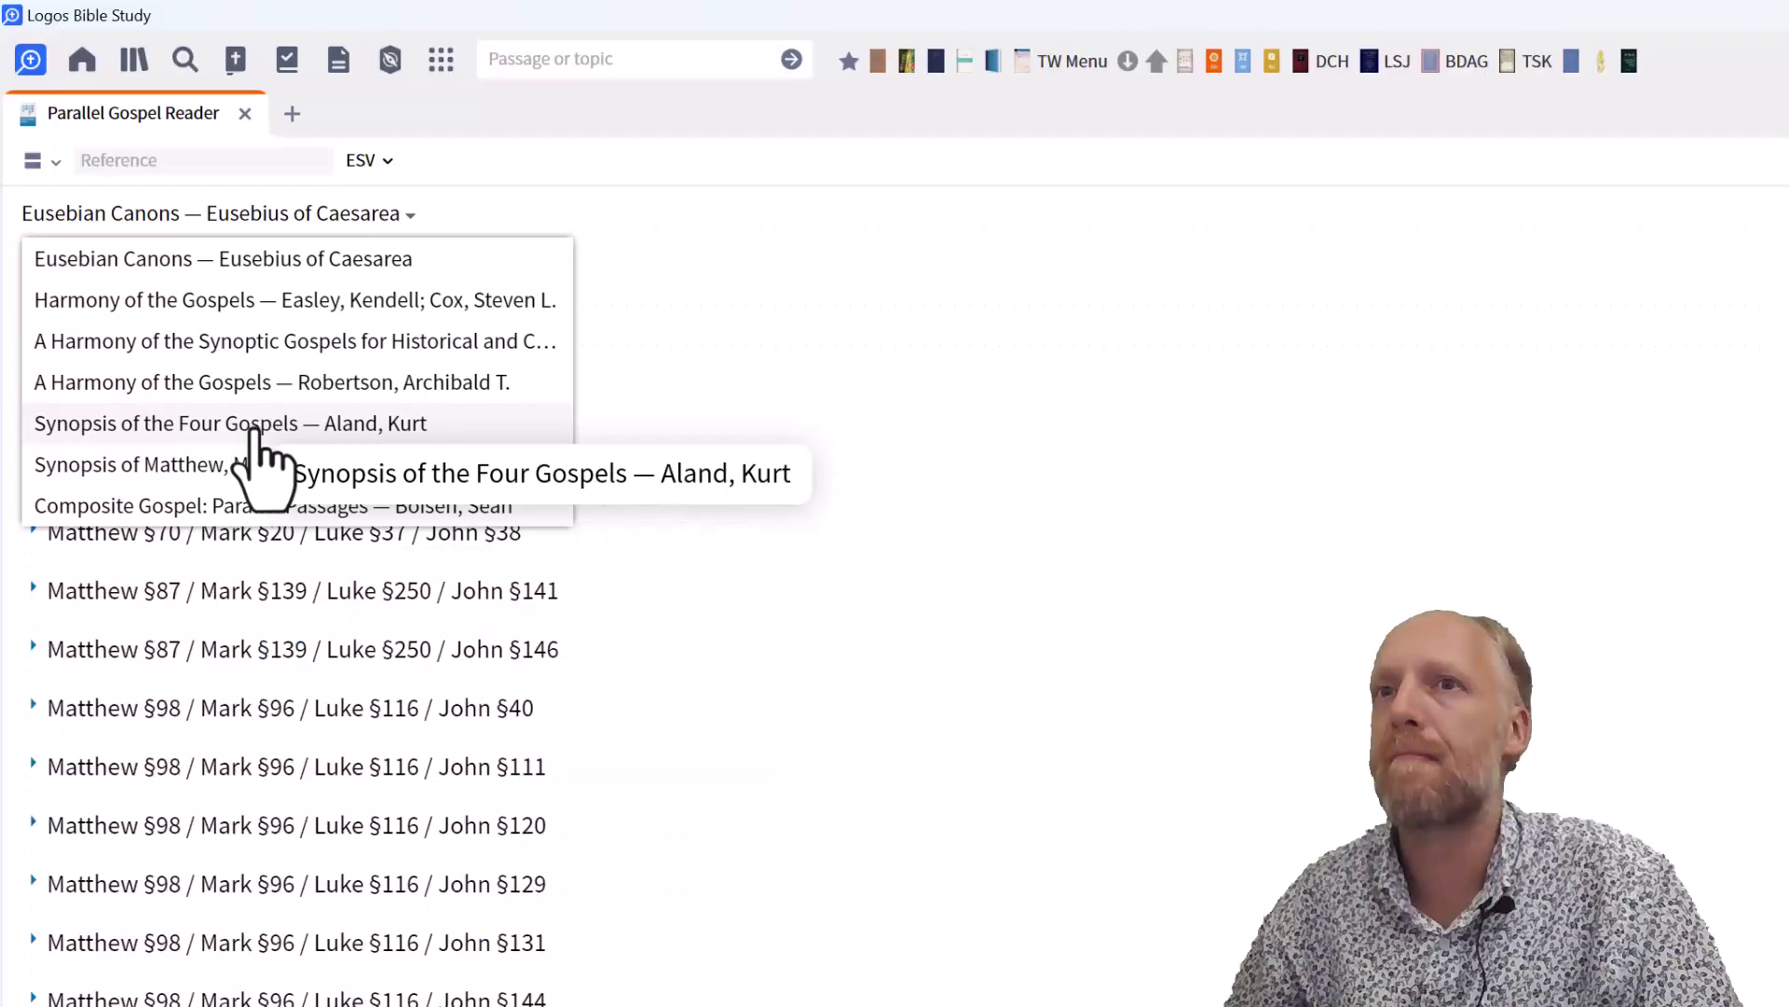
Step: Choose Aland's Synopsis of the Four Gospels and expand section 21, The Call of the First Disciples
left_click(251, 423)
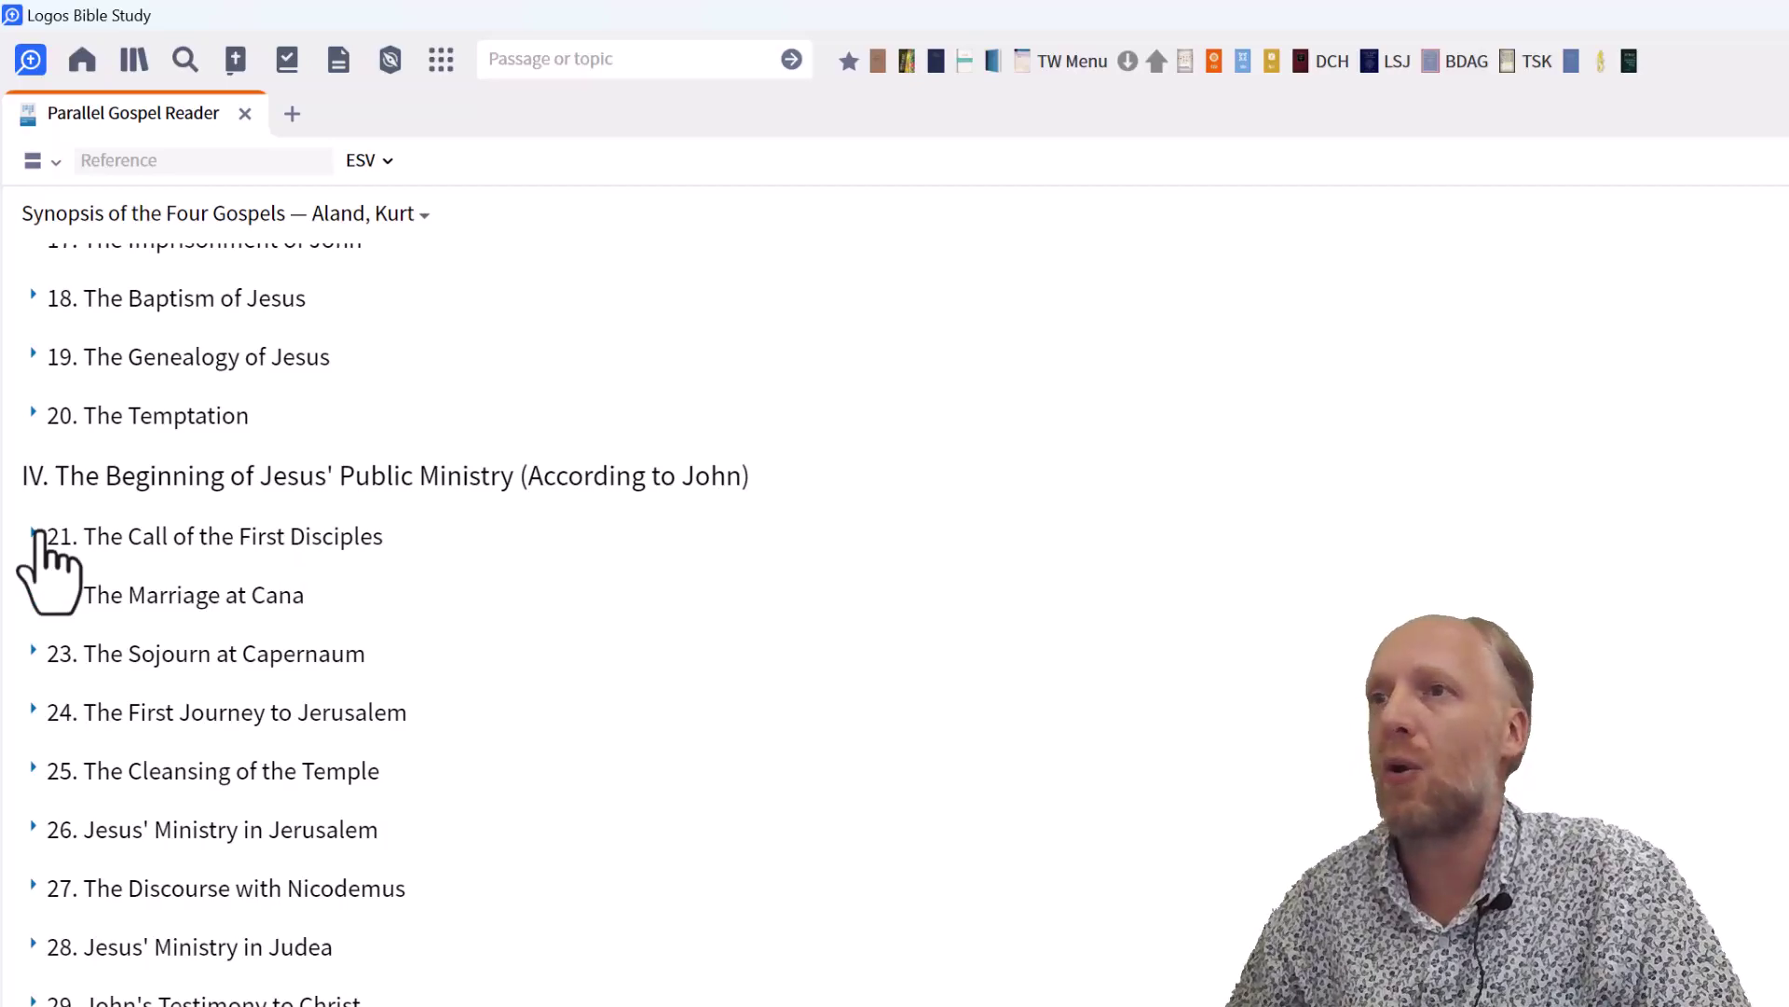
left_click(33, 533)
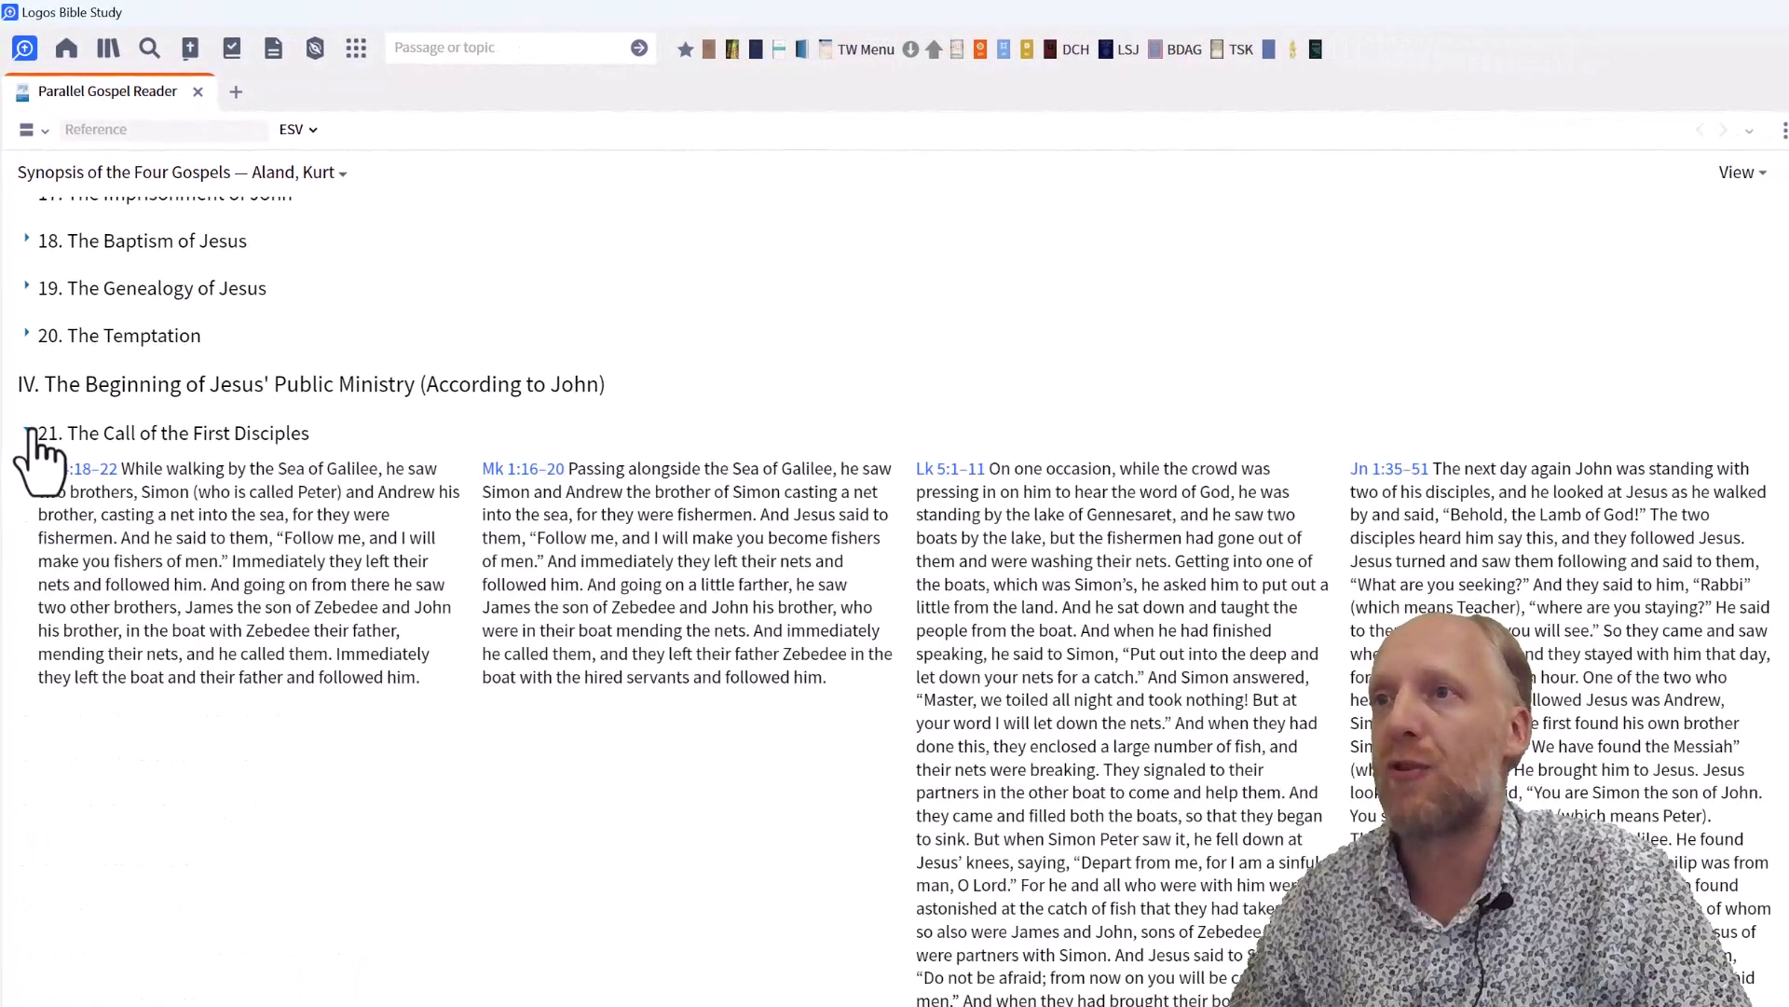
Step: Hide the John and Luke columns, then restore both in the gospel view options
left_click(1750, 175)
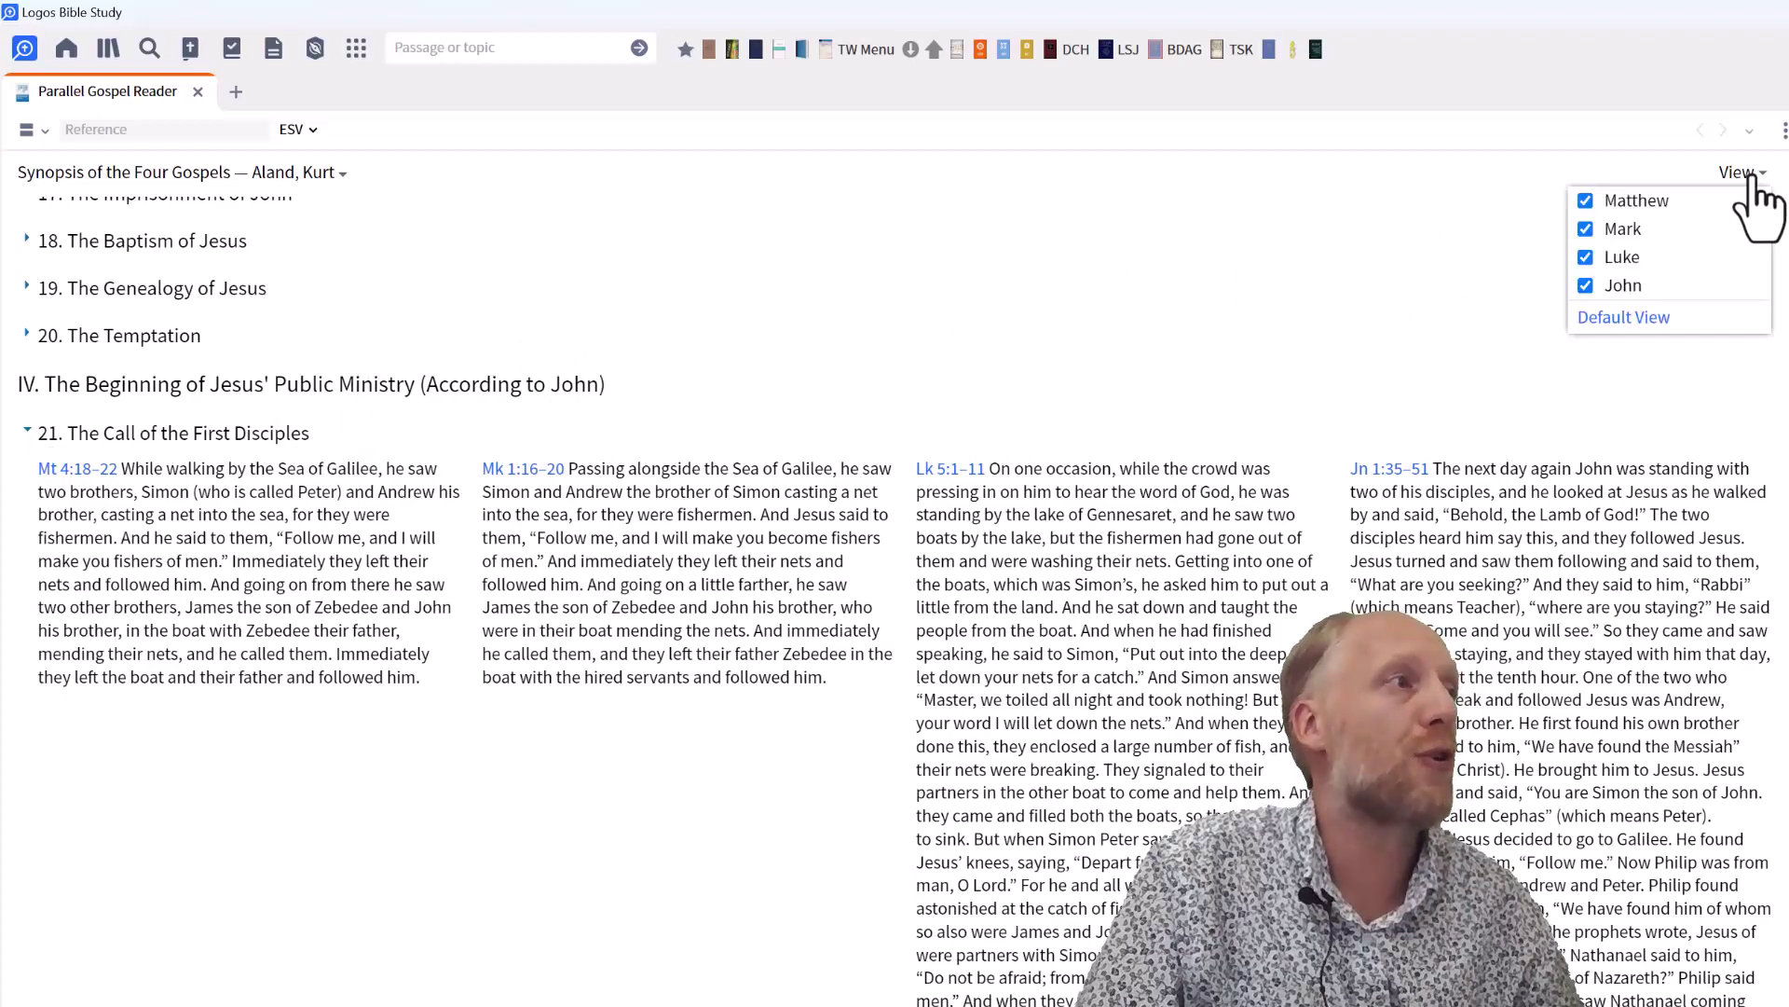
left_click(1585, 285)
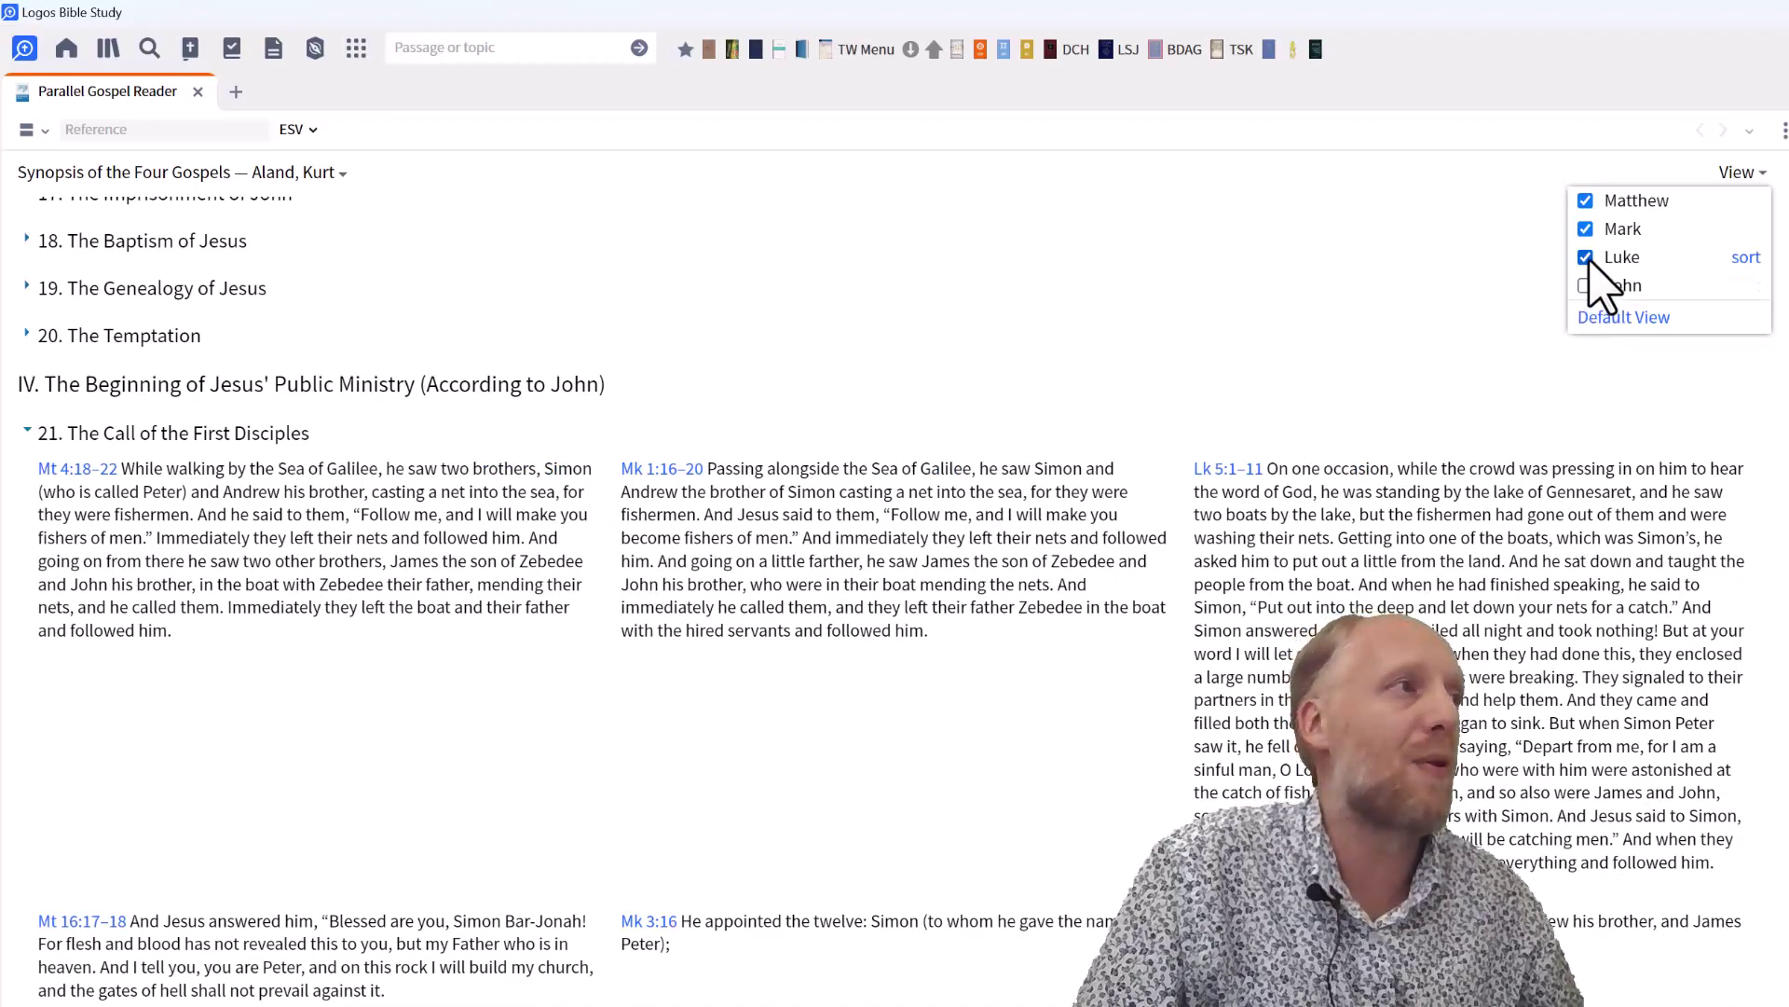
left_click(1586, 258)
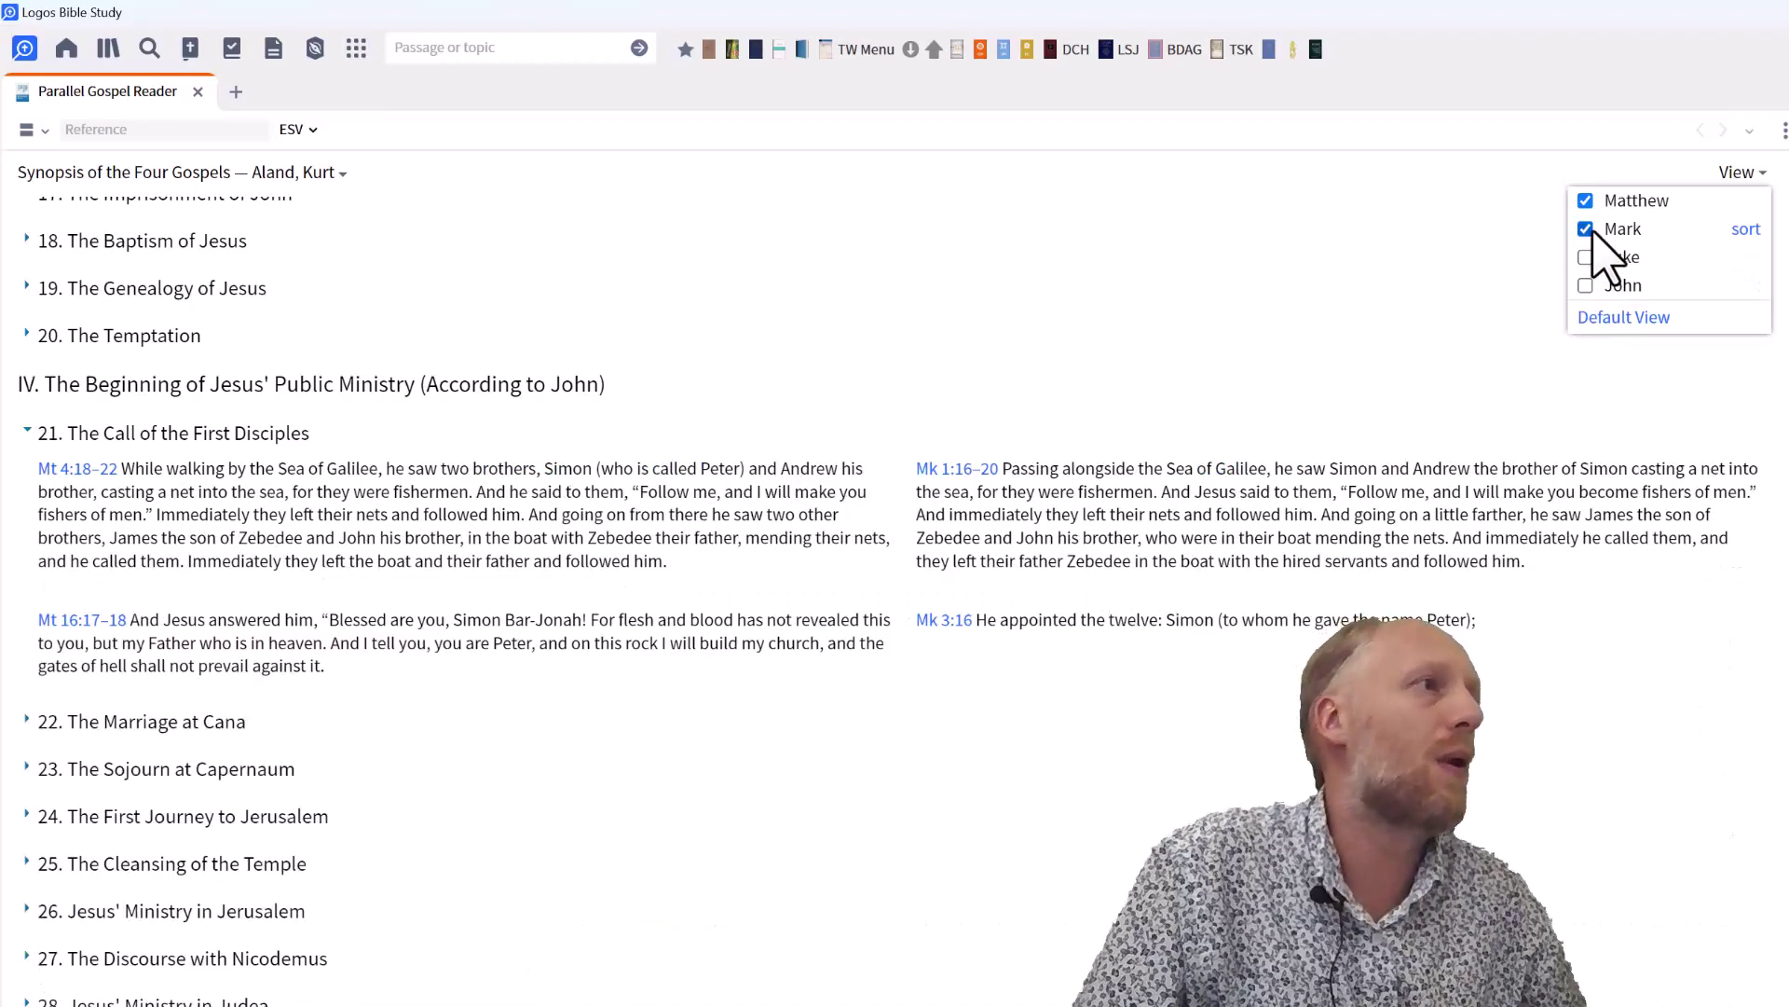
left_click(1587, 259)
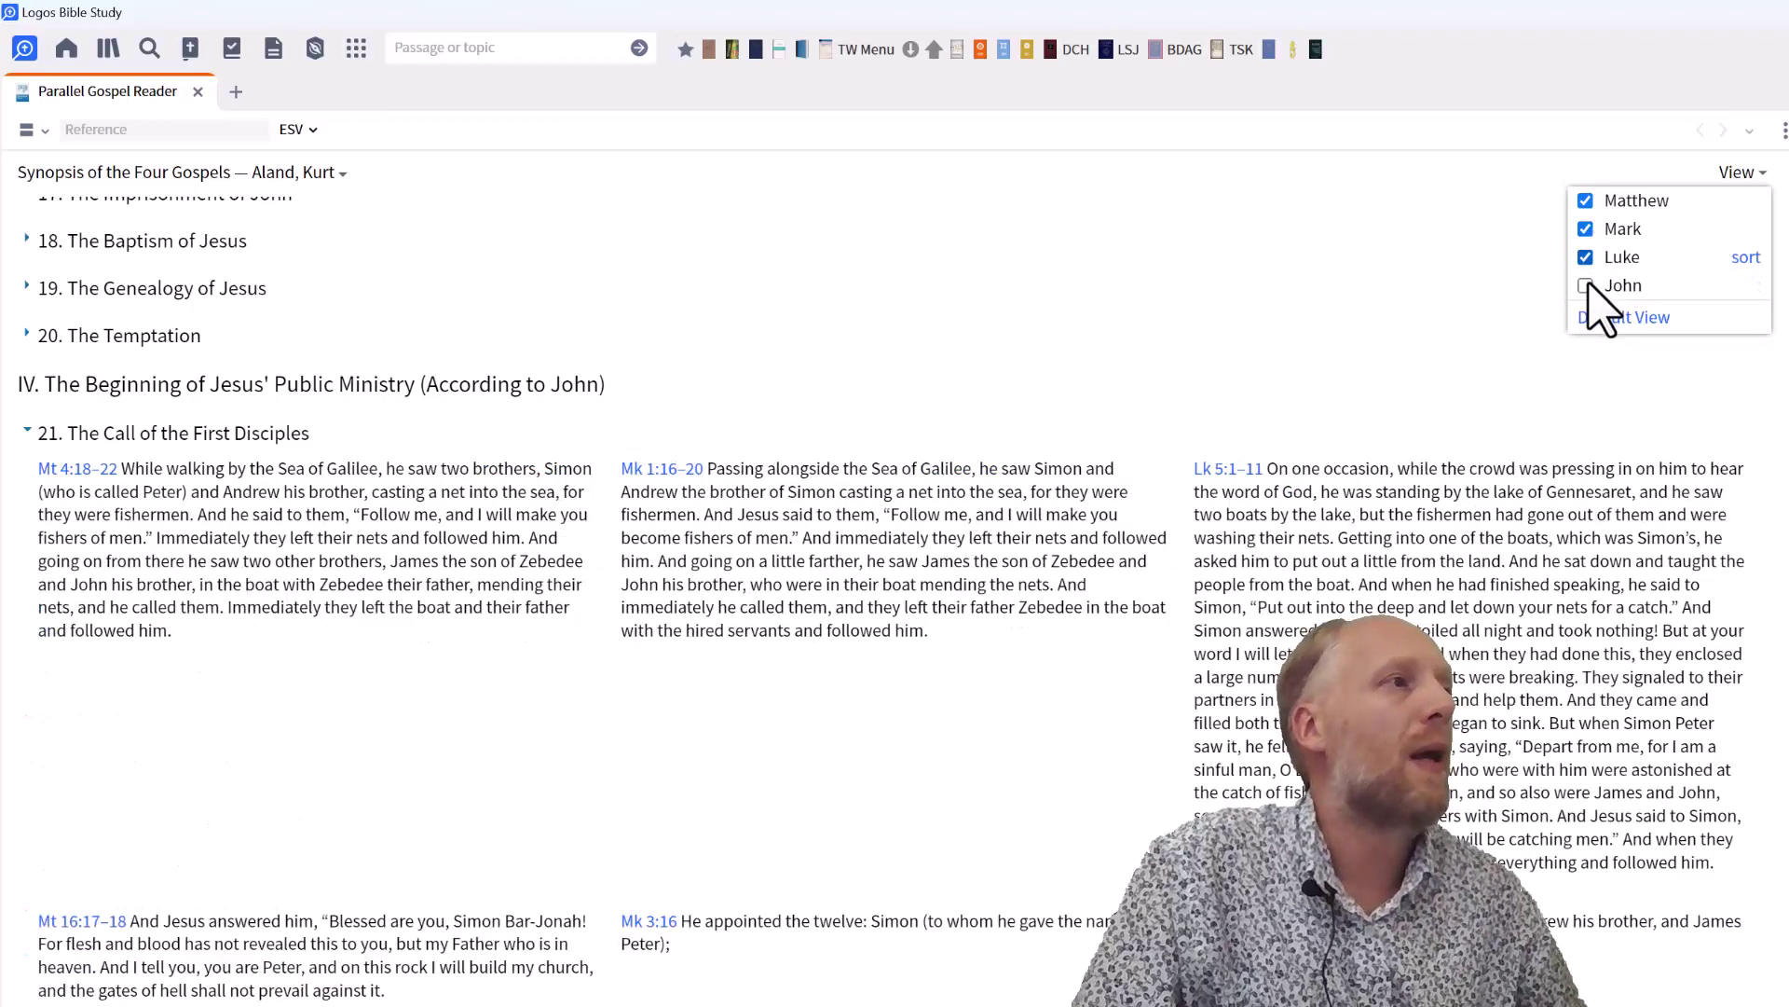
left_click(1588, 287)
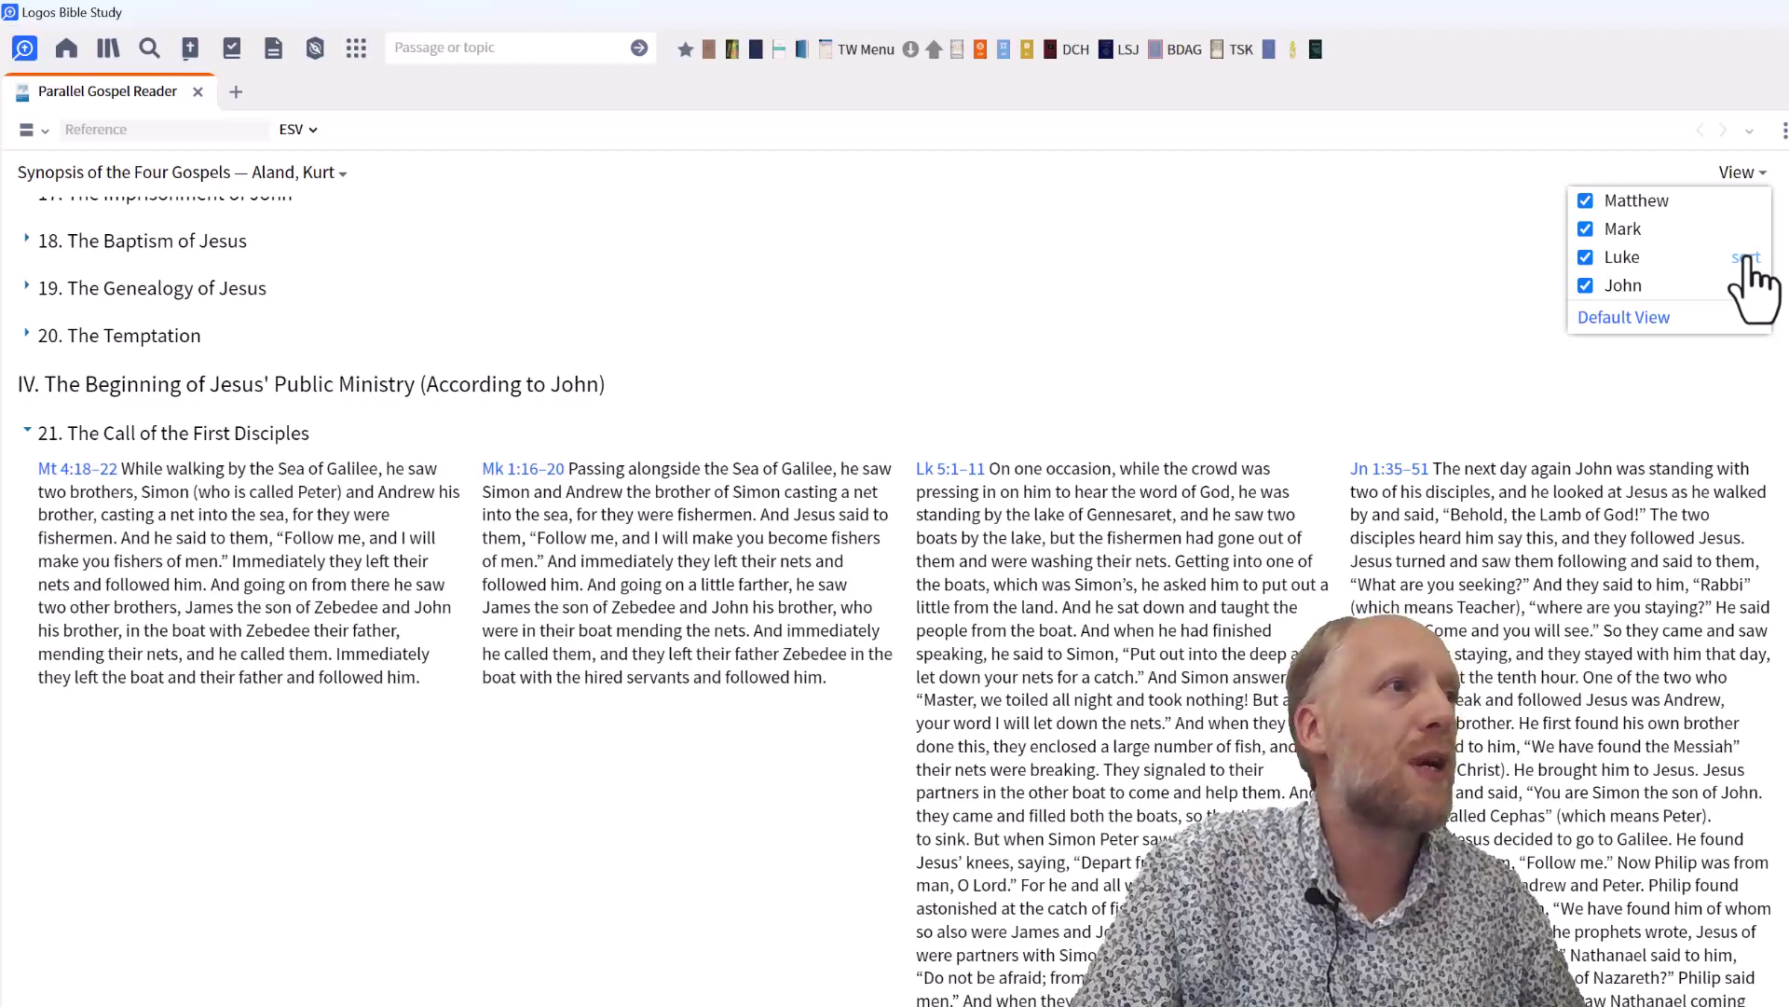
Step: Order the parallels by Luke's sequence, scroll to Mt 12:38–42 and reopen the gospel column options
left_click(1748, 258)
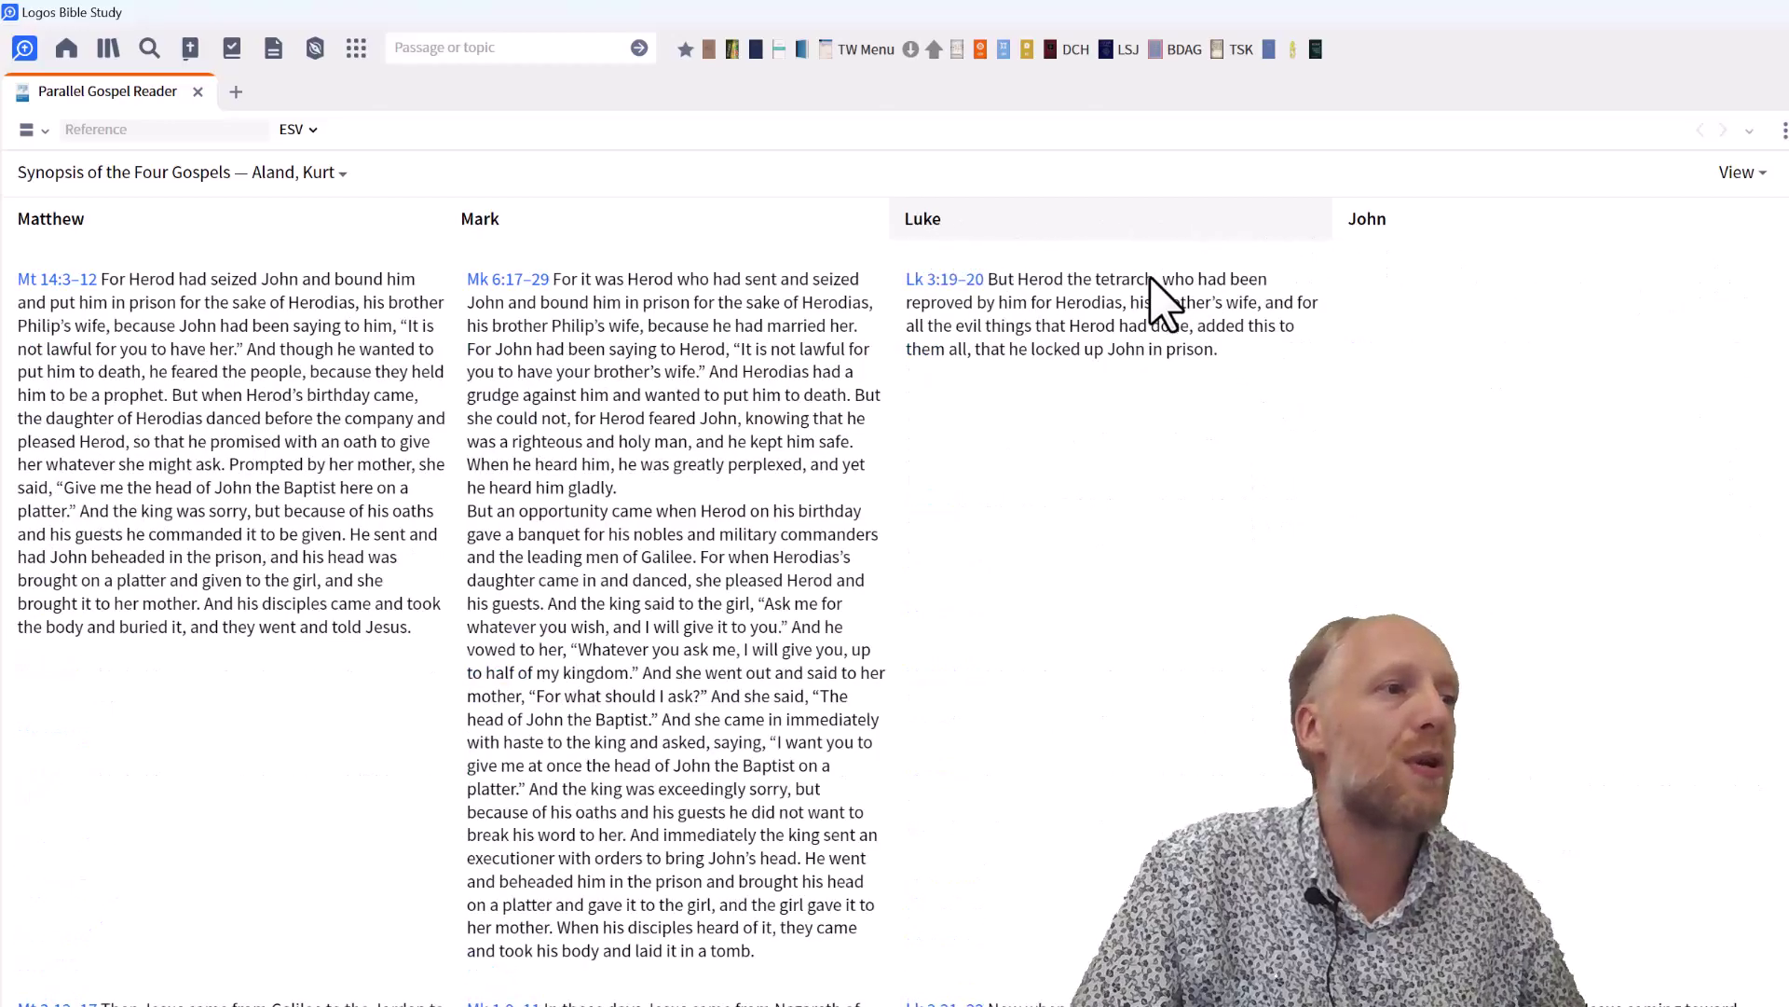
scroll(1066, 428, "down", 10)
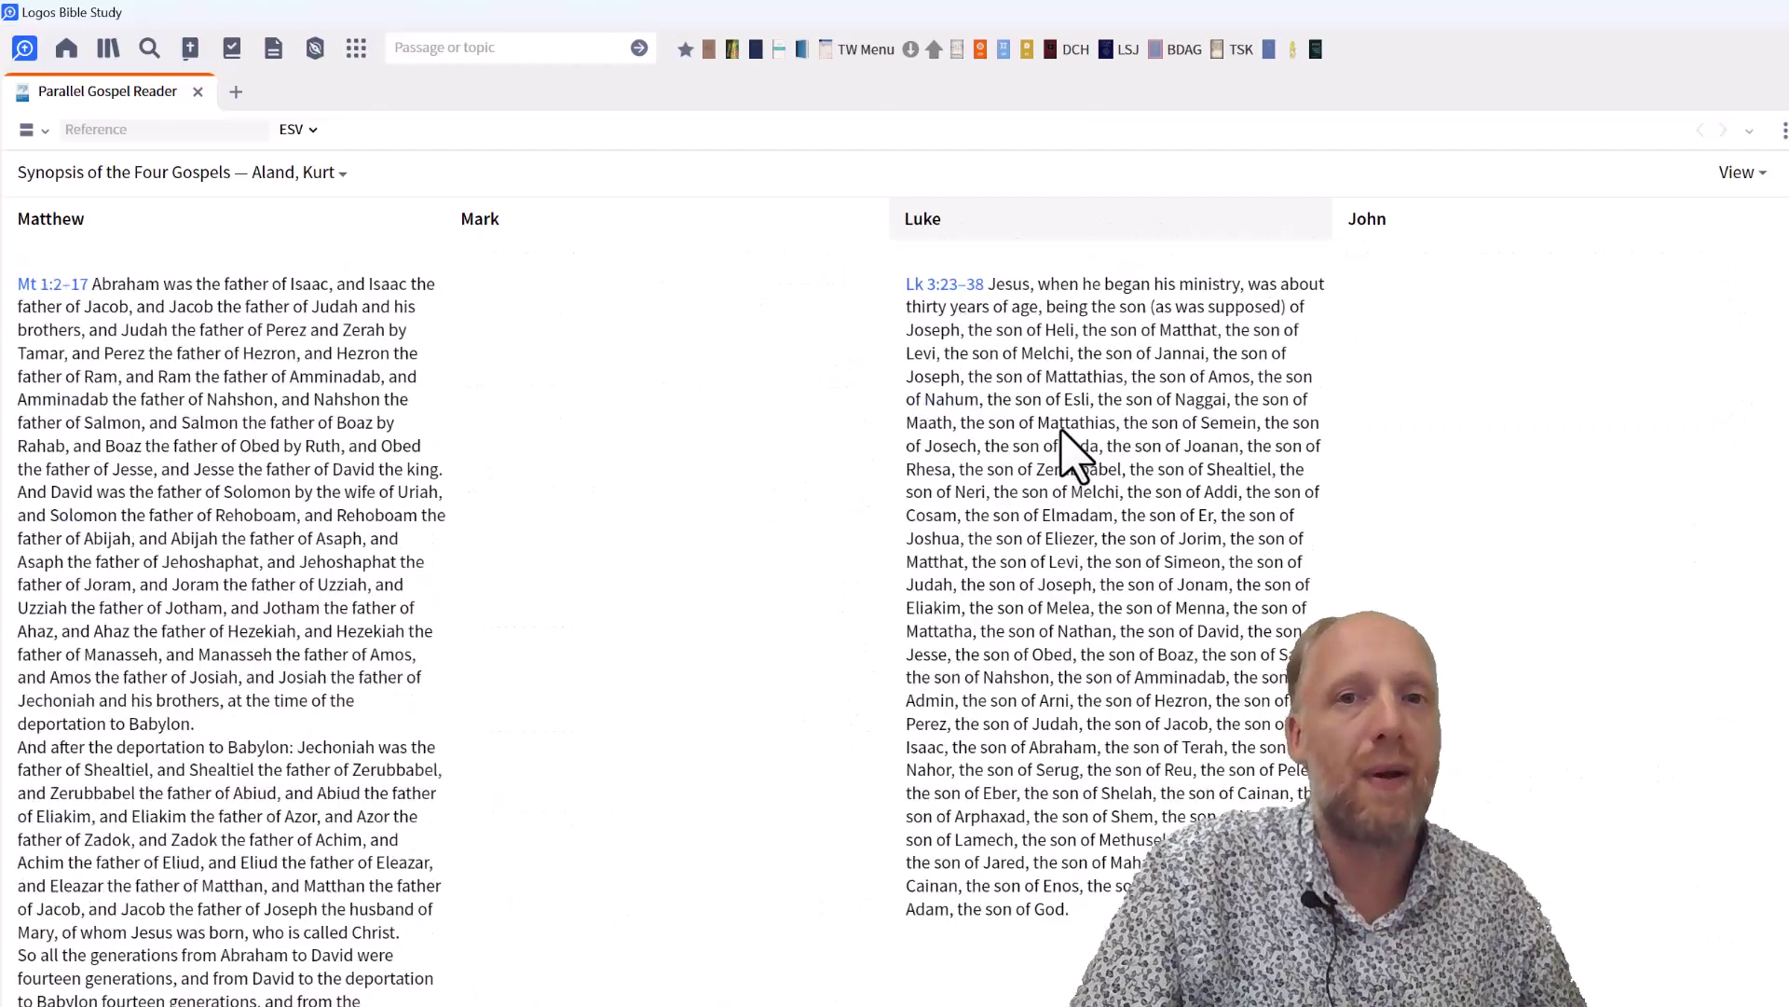
scroll(1067, 428, "down", 5)
left_click(1743, 172)
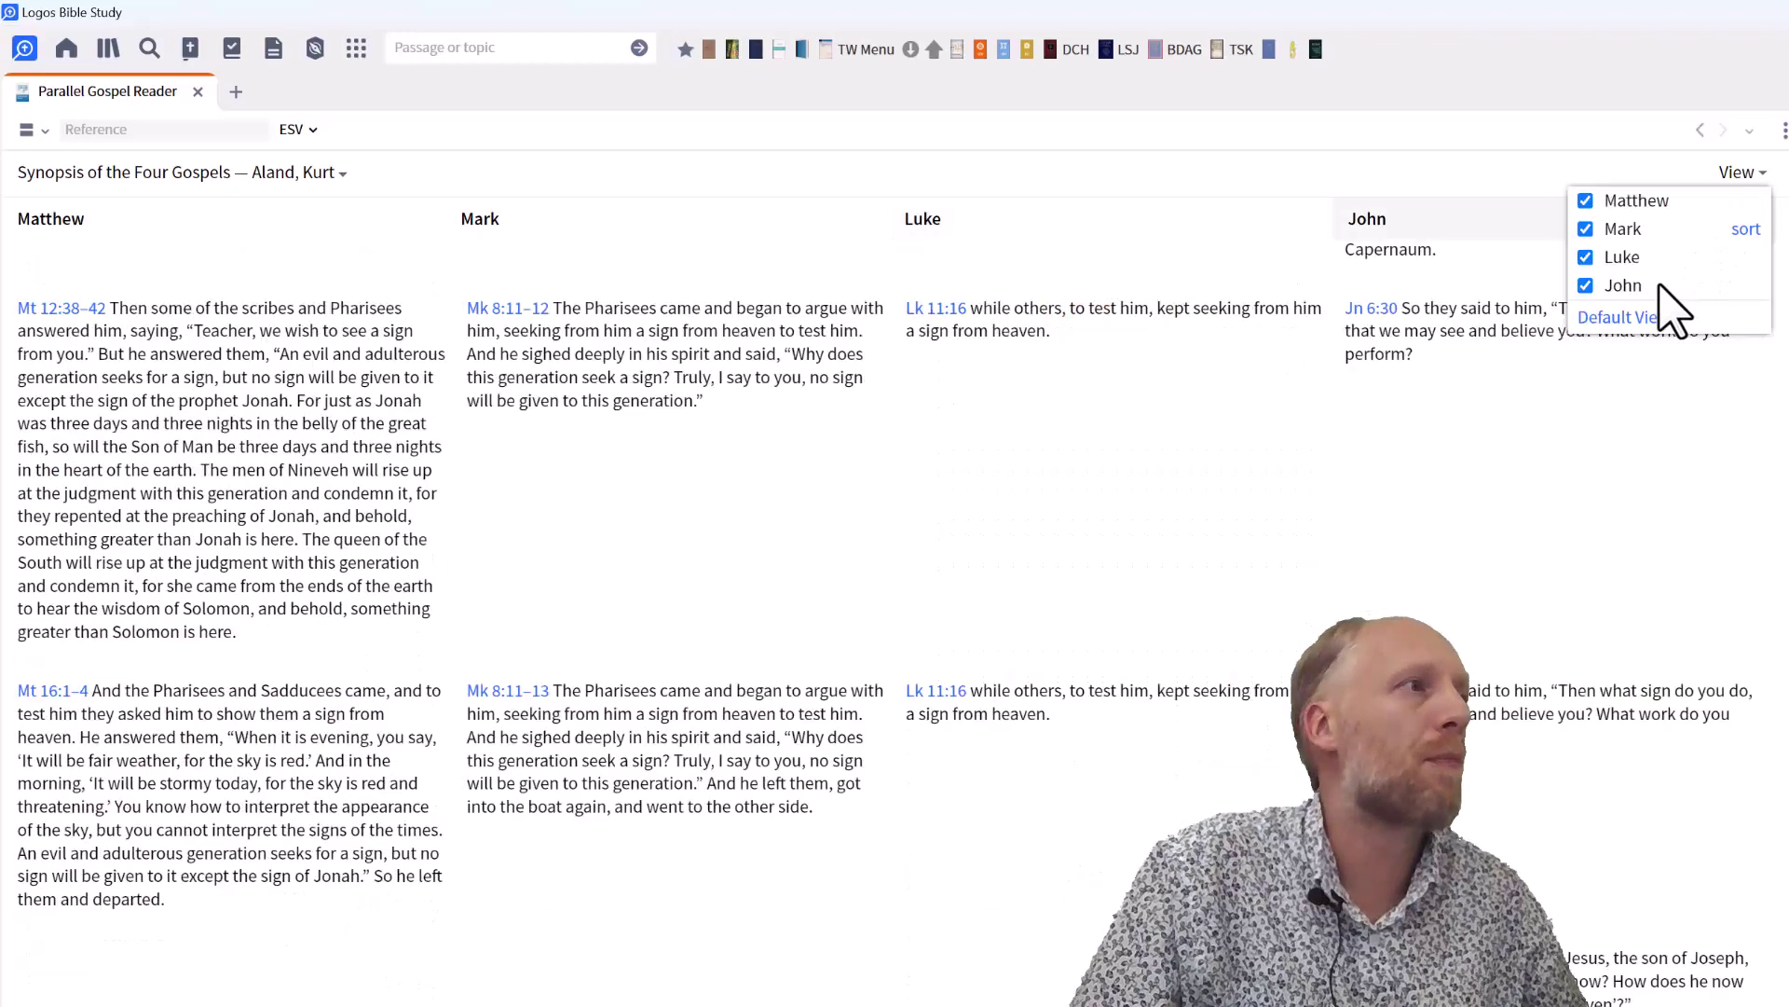
Step: Reset to Default View, scroll to section 21, and right-click the word Follow
left_click(1622, 322)
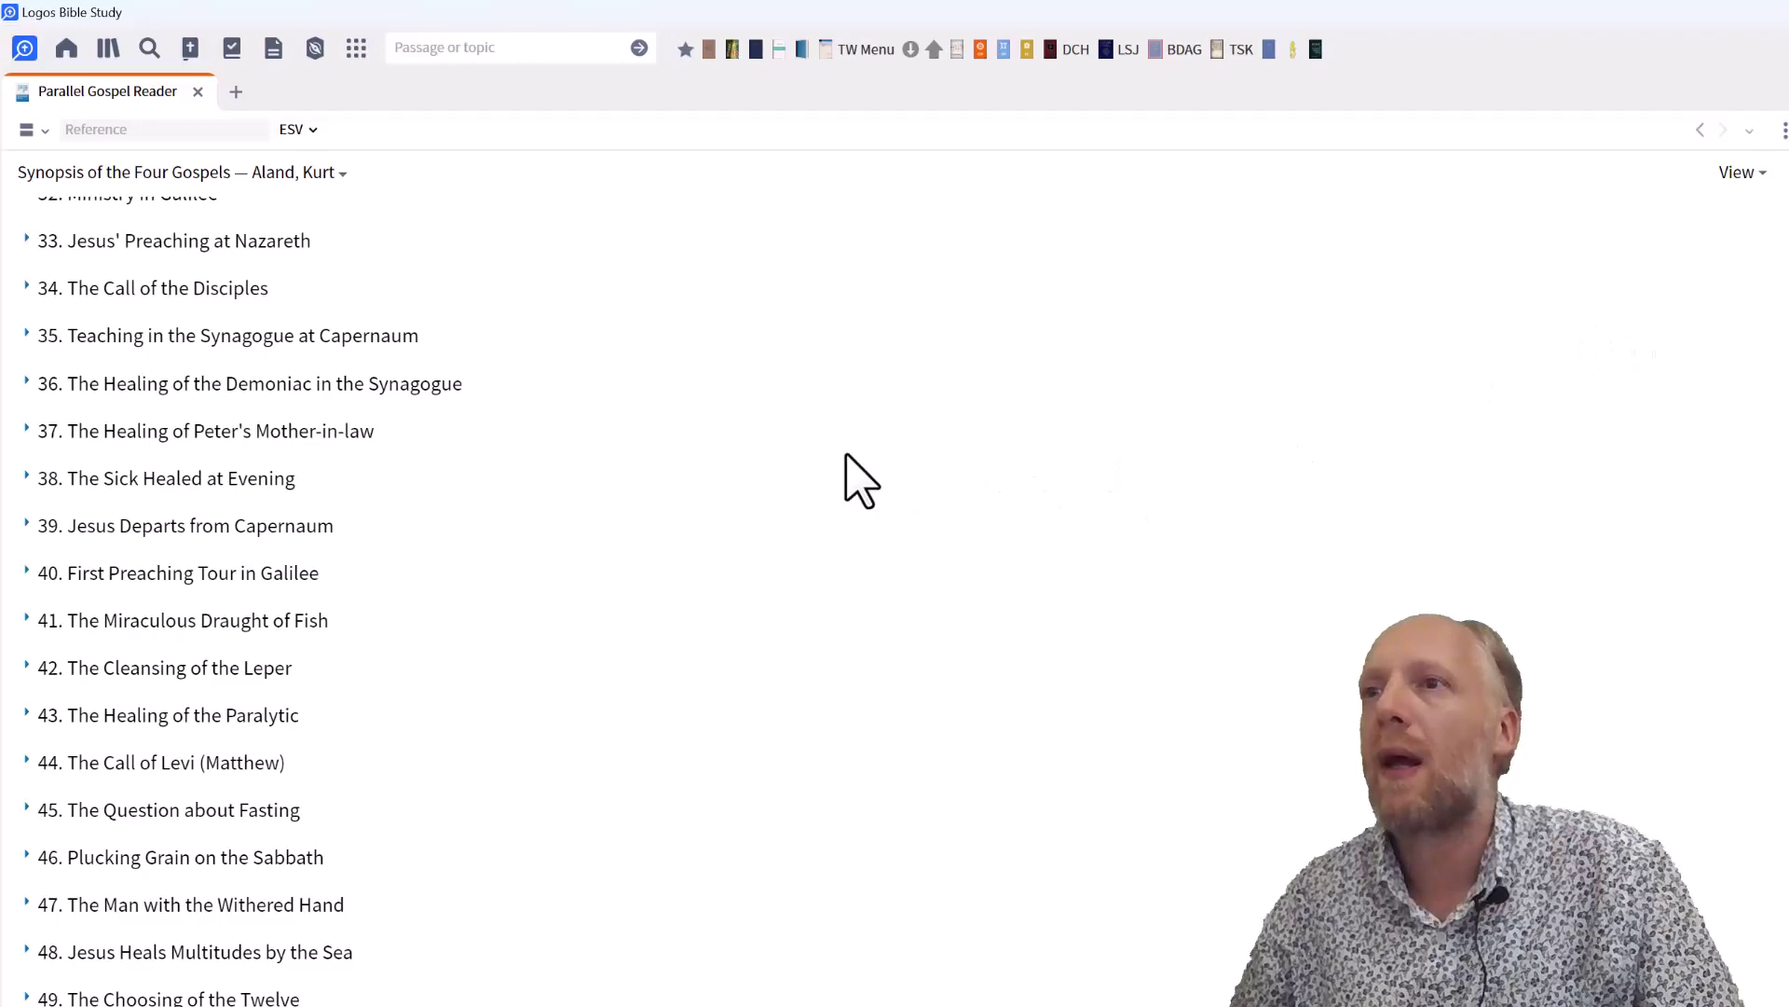
scroll(853, 478, "up", 10)
scroll(858, 478, "up", 15)
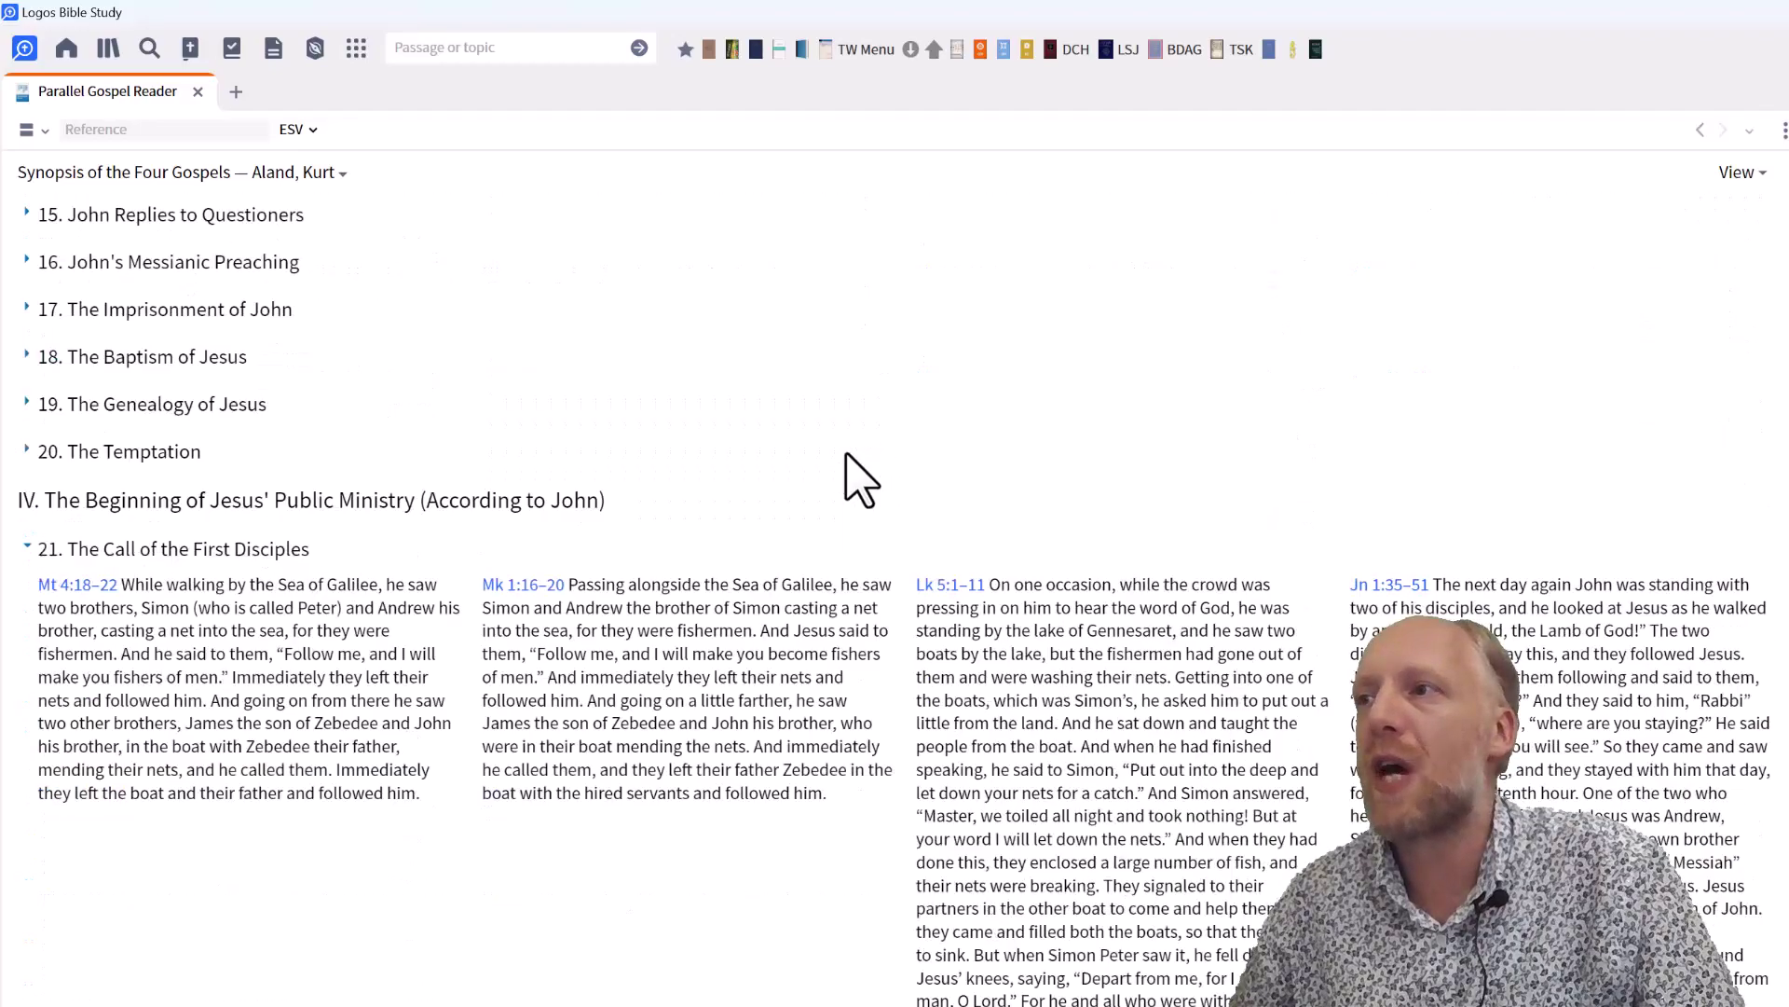
scroll(857, 478, "down", 8)
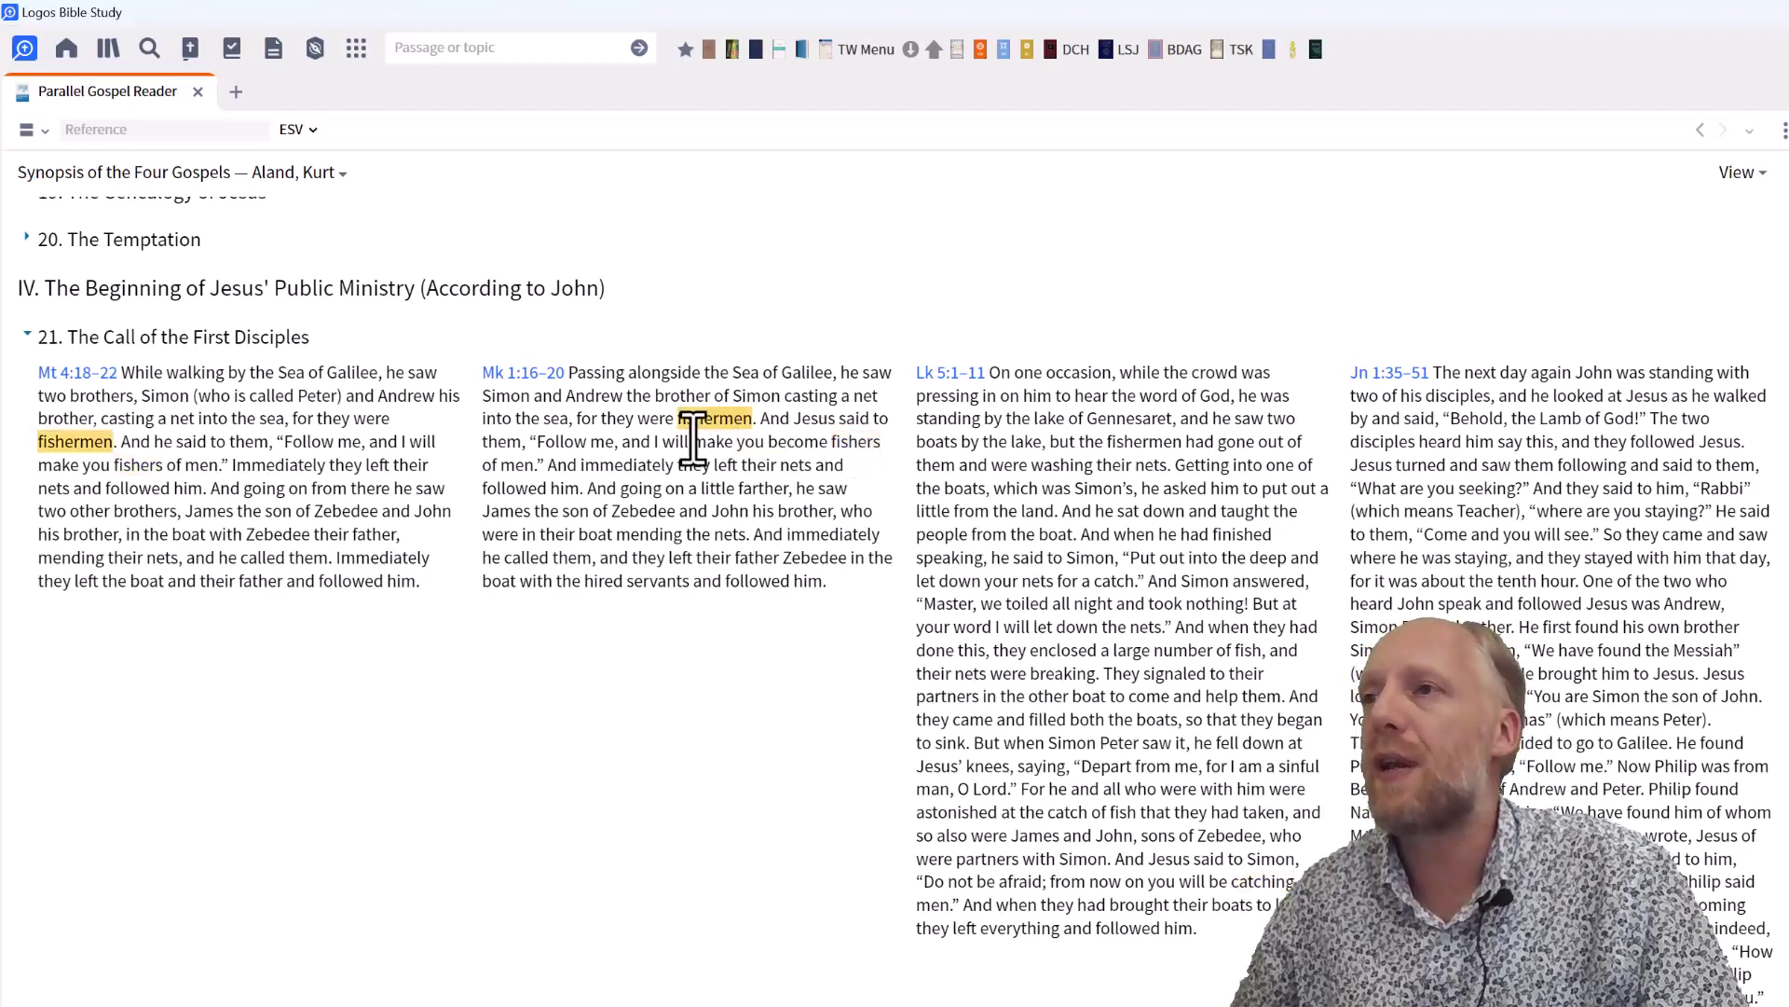
right_click(572, 441)
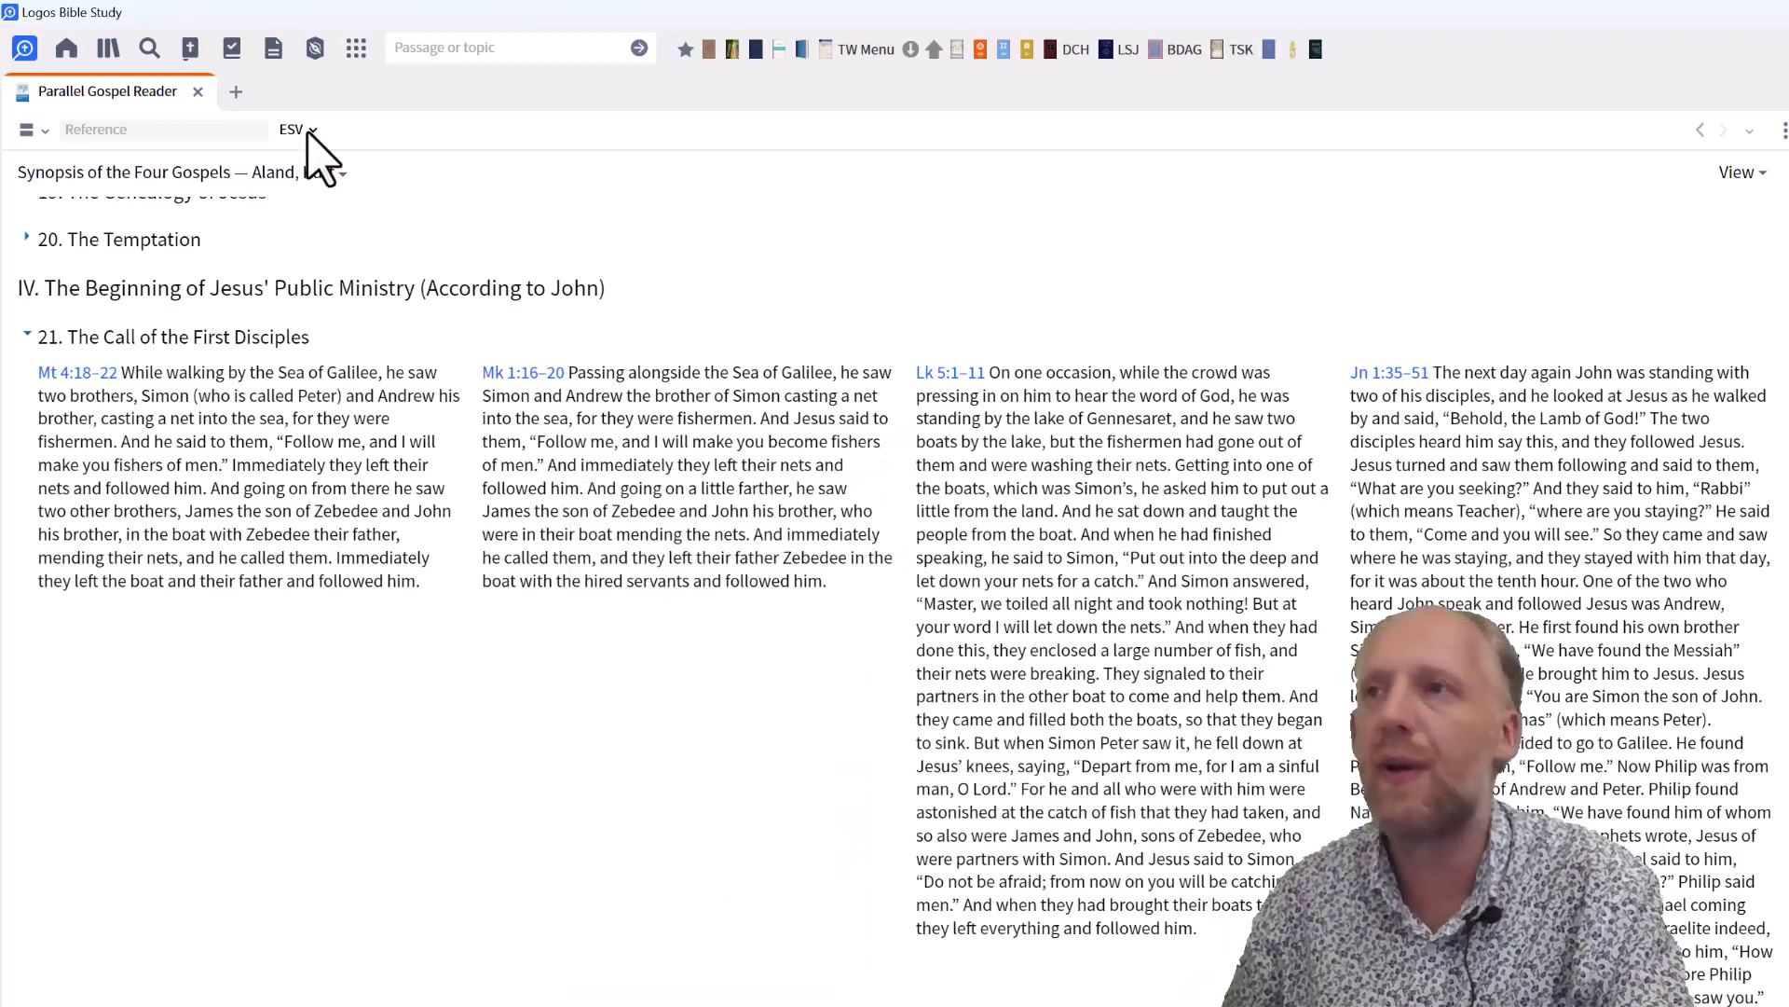
Step: Switch the parallel columns from ESV to the Greek NT: NA28 text
left_click(312, 130)
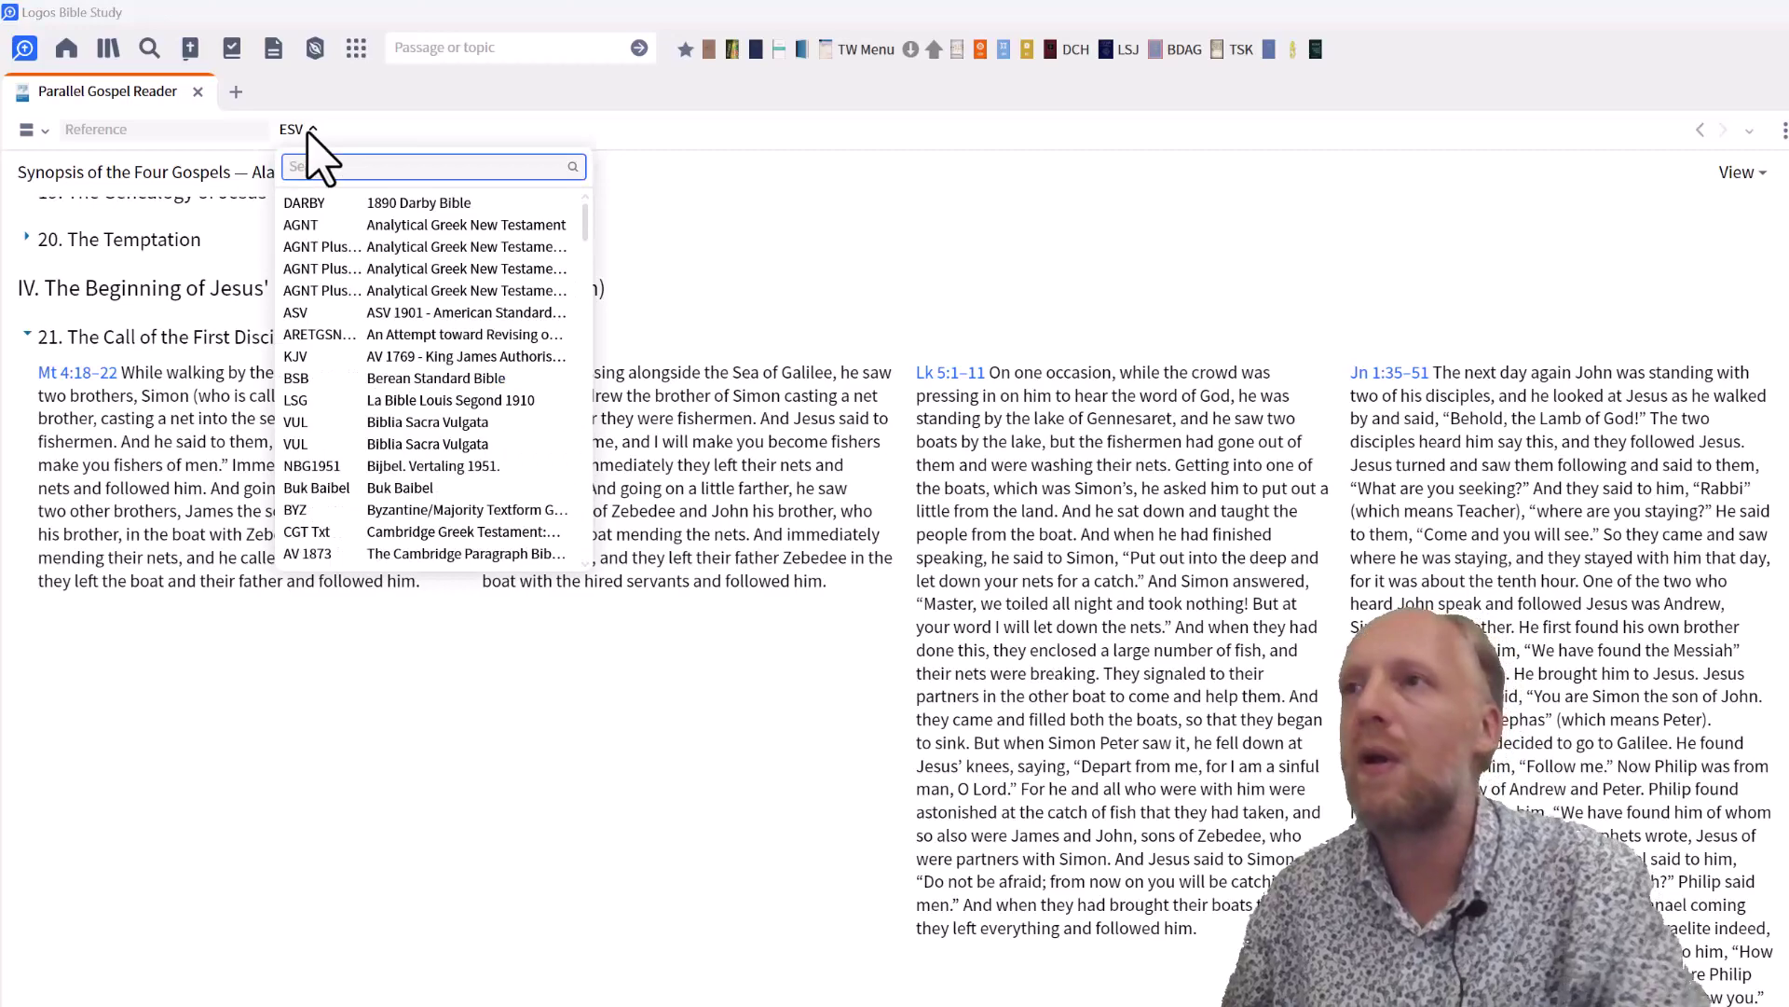
type("na28")
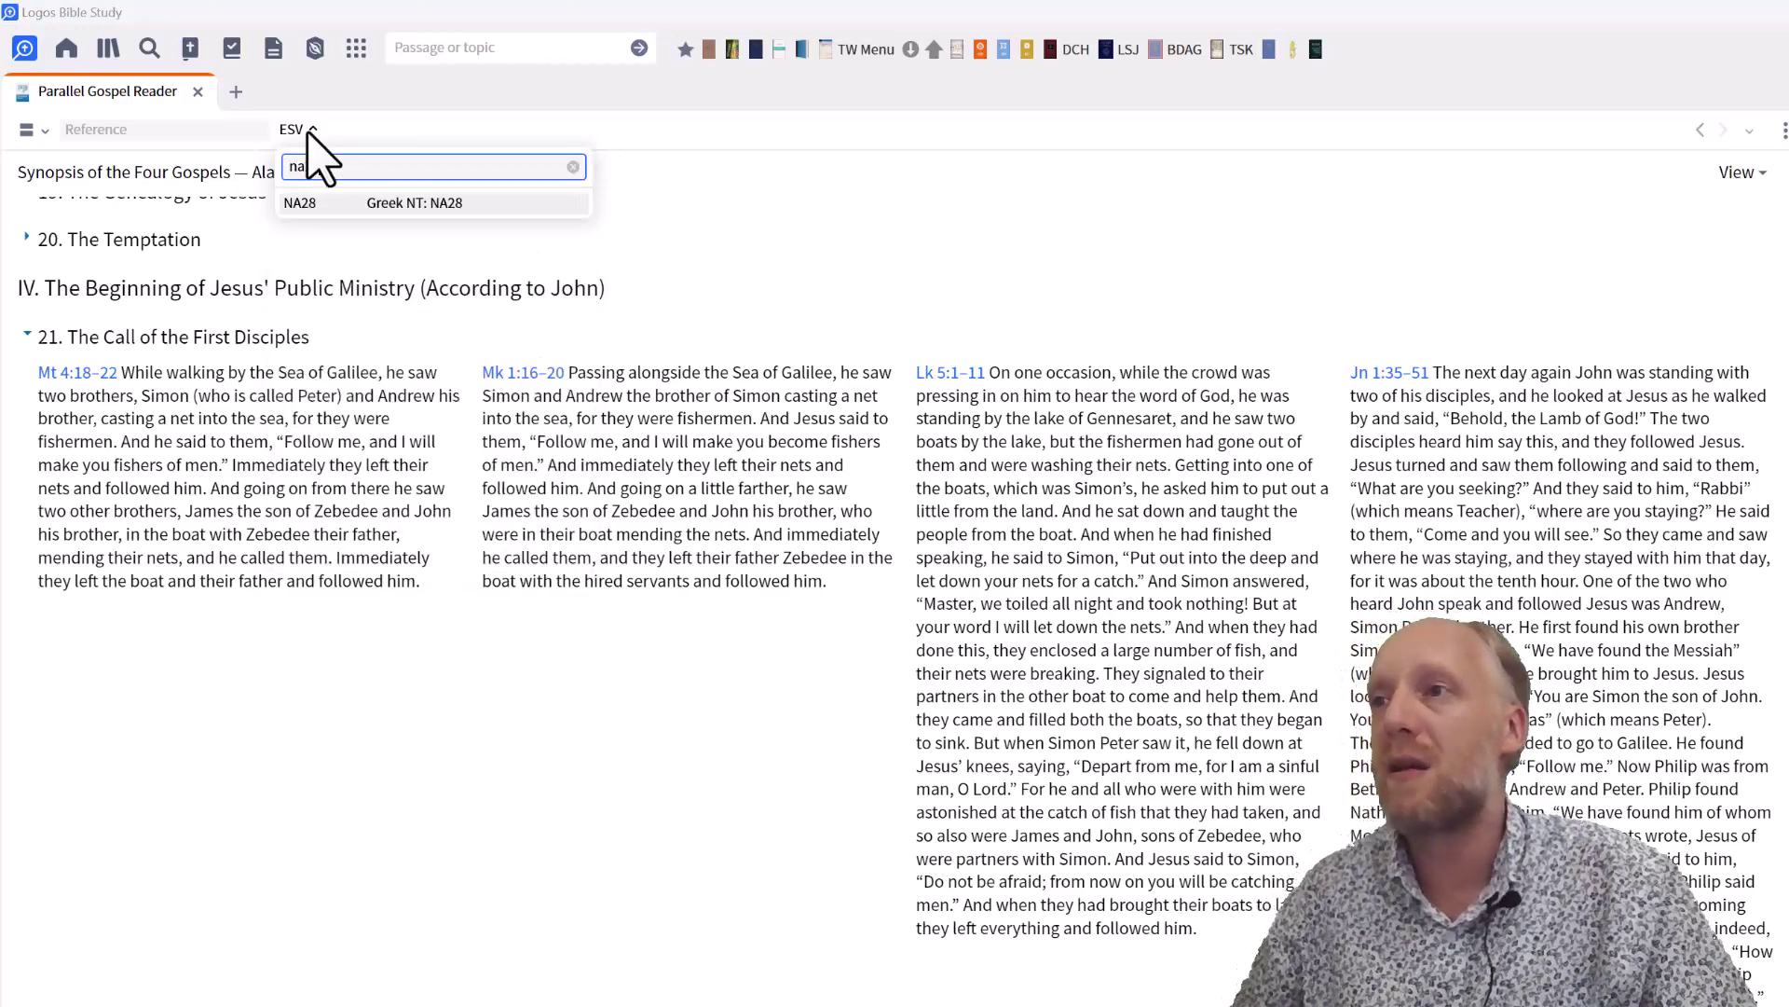
left_click(387, 202)
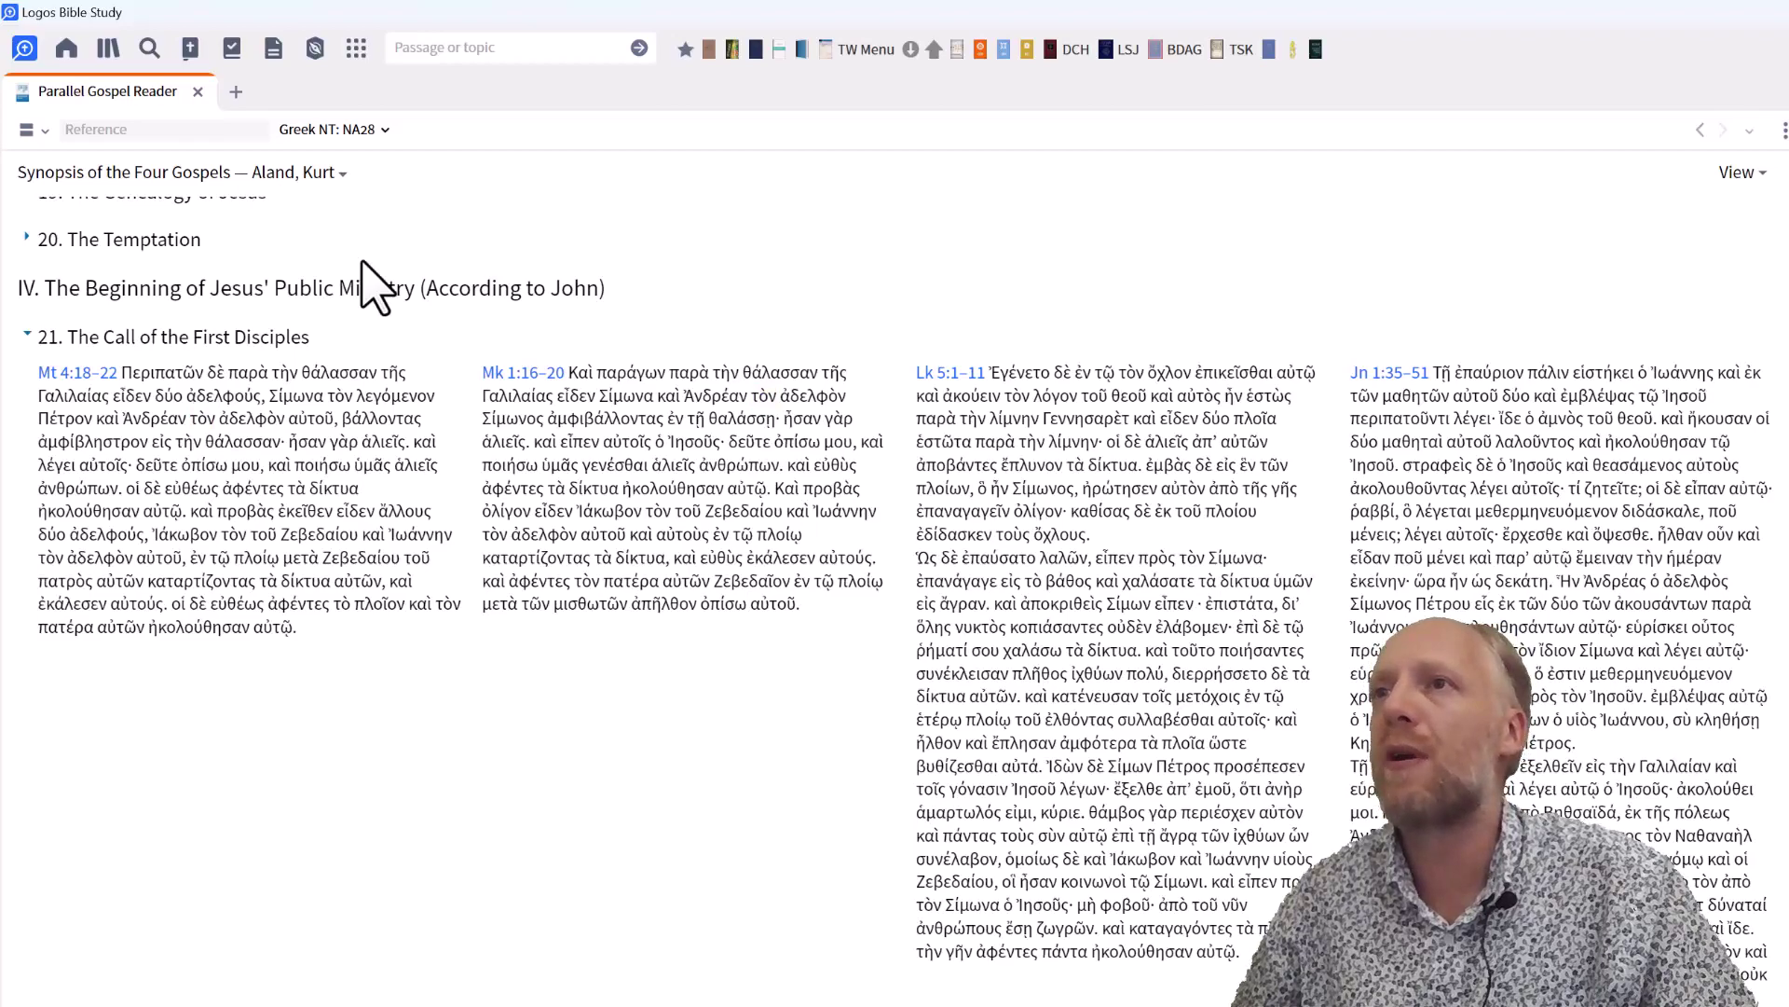
Step: Close the Parallel Gospel Reader and open Pastoral Epistles parallels via a type:"bible harmony" library search
left_click(196, 91)
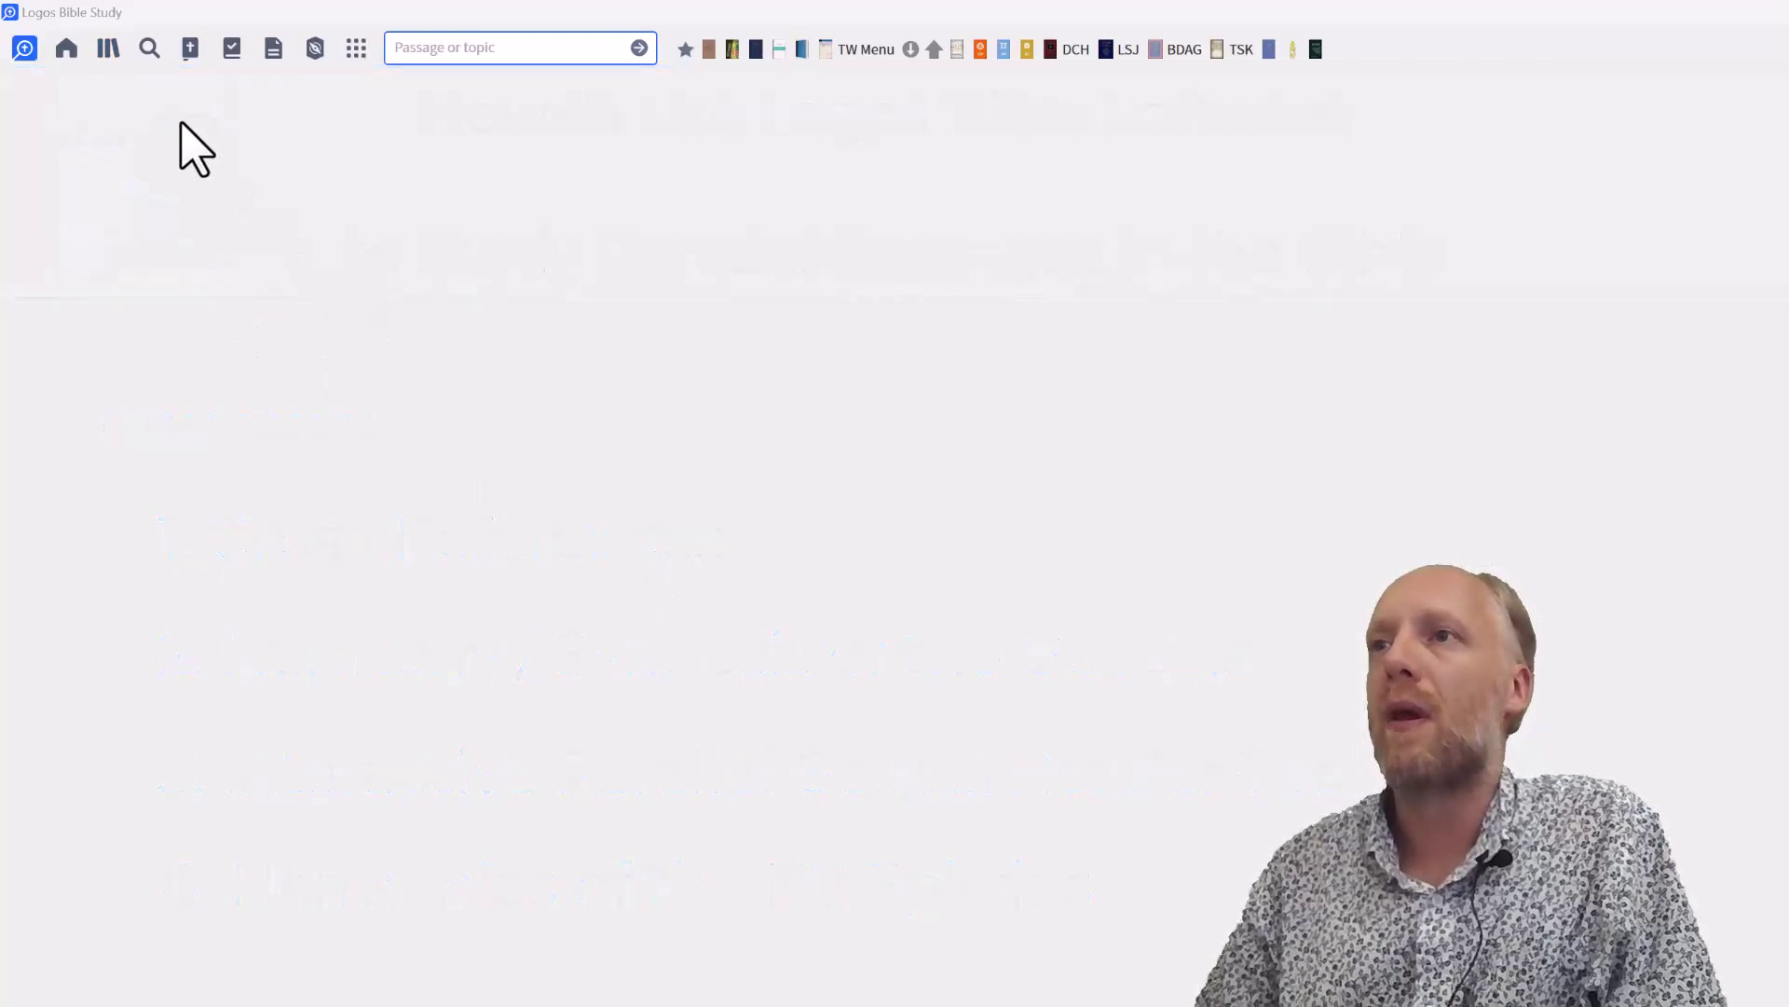
left_click(108, 49)
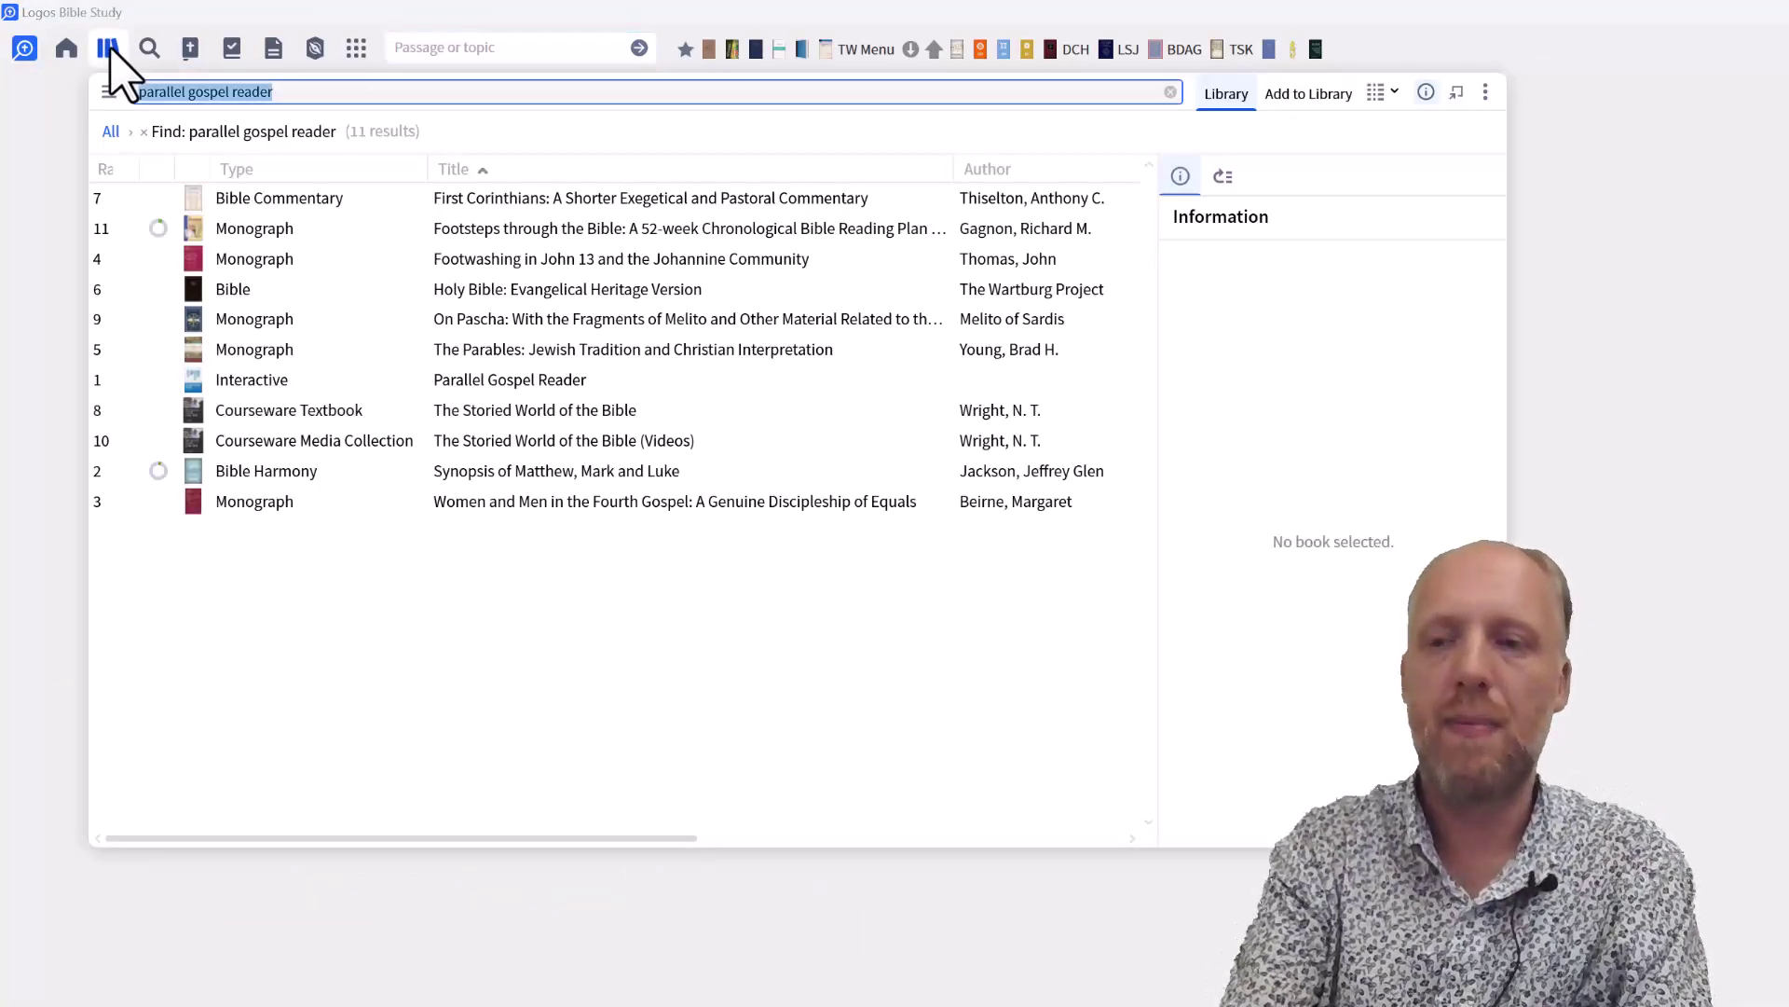
type("type")
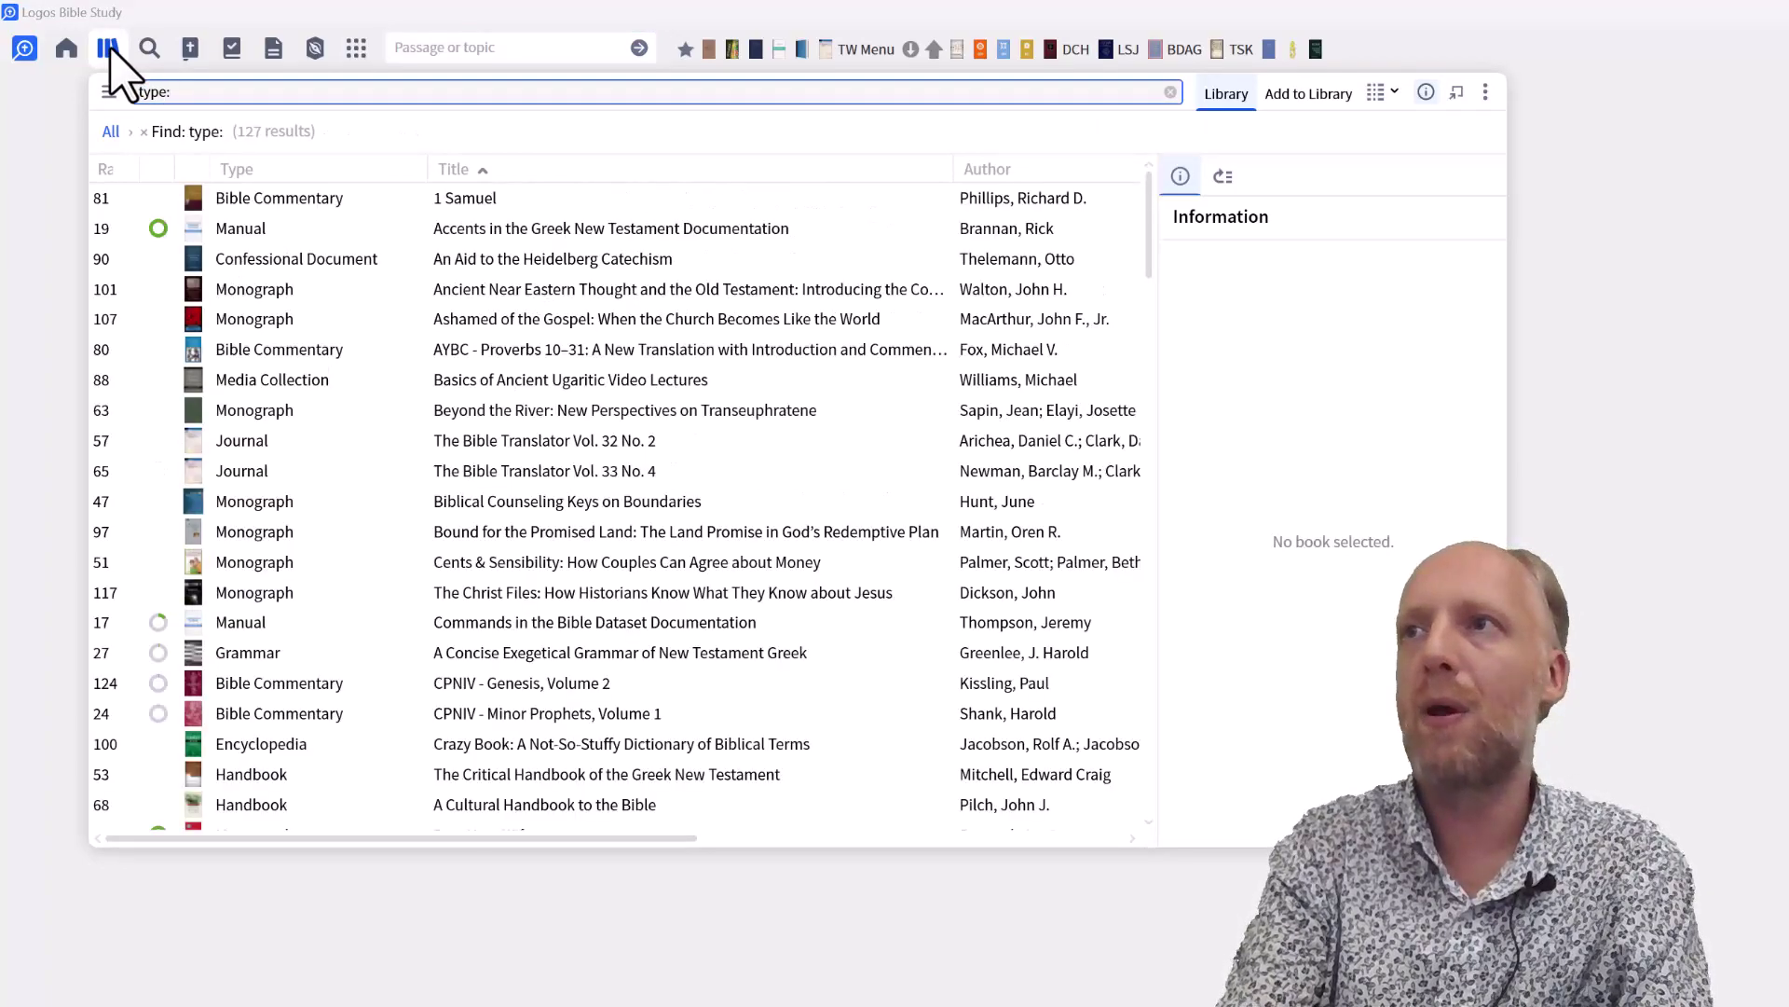
type(":\"bible harmony\"")
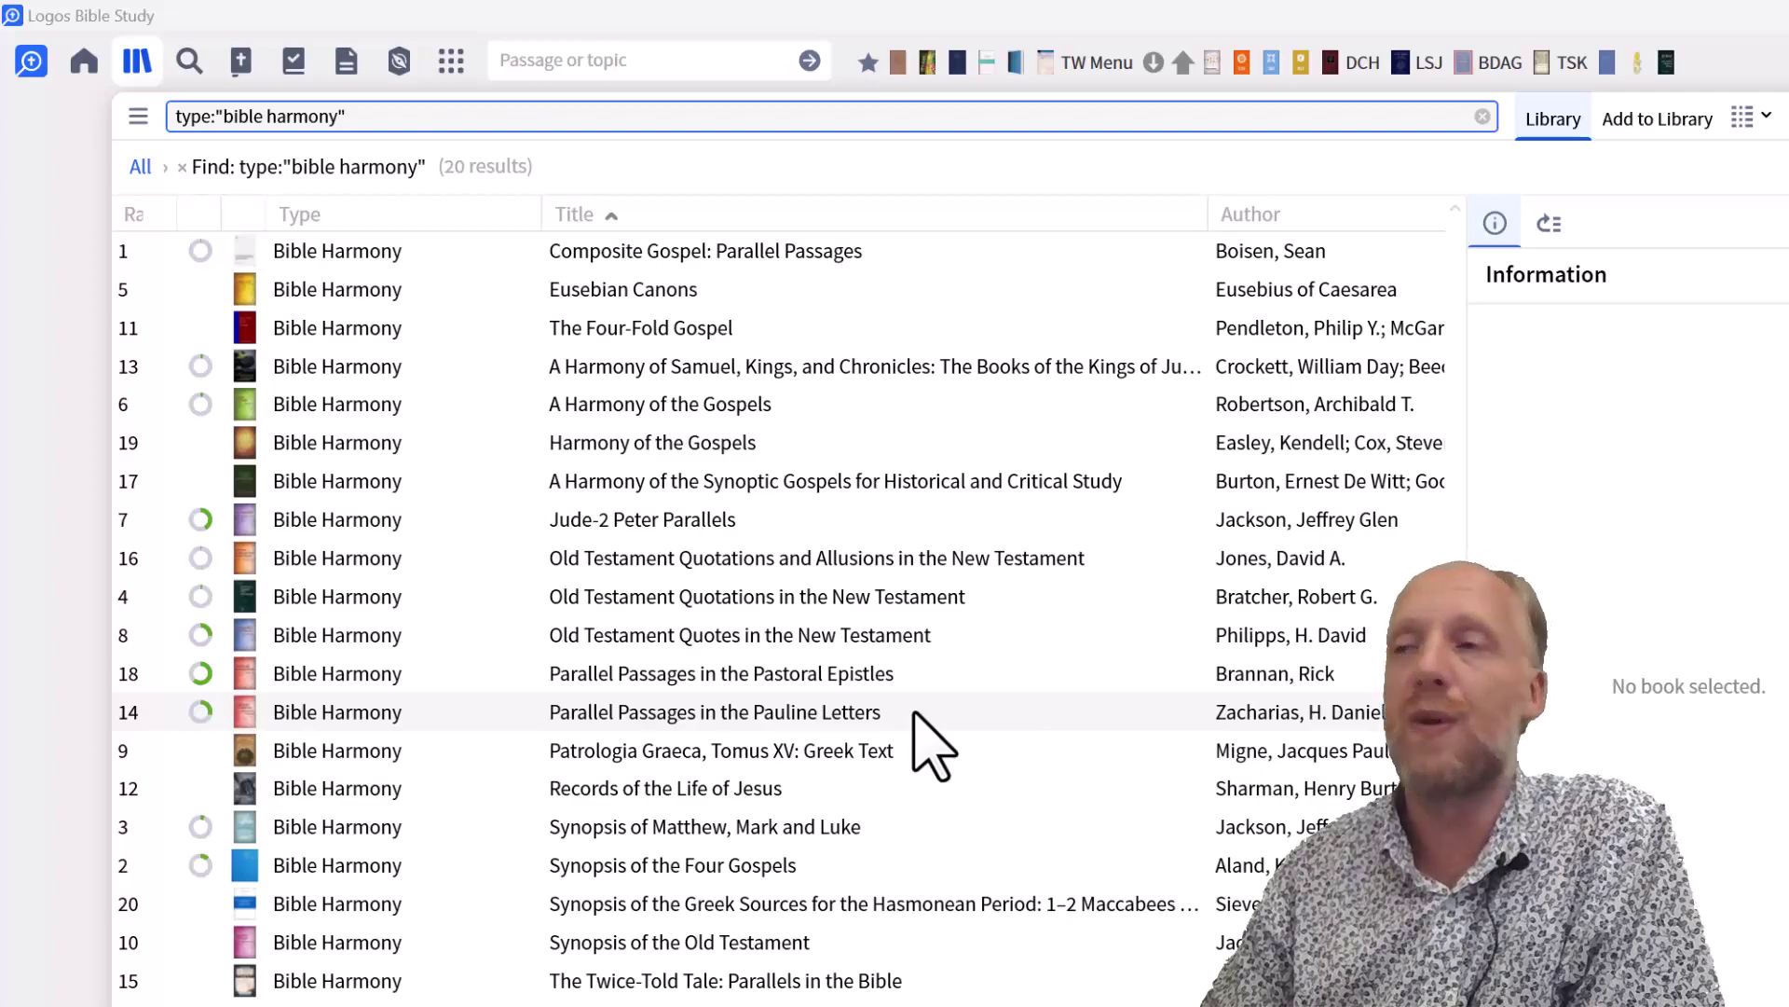
left_click(976, 710)
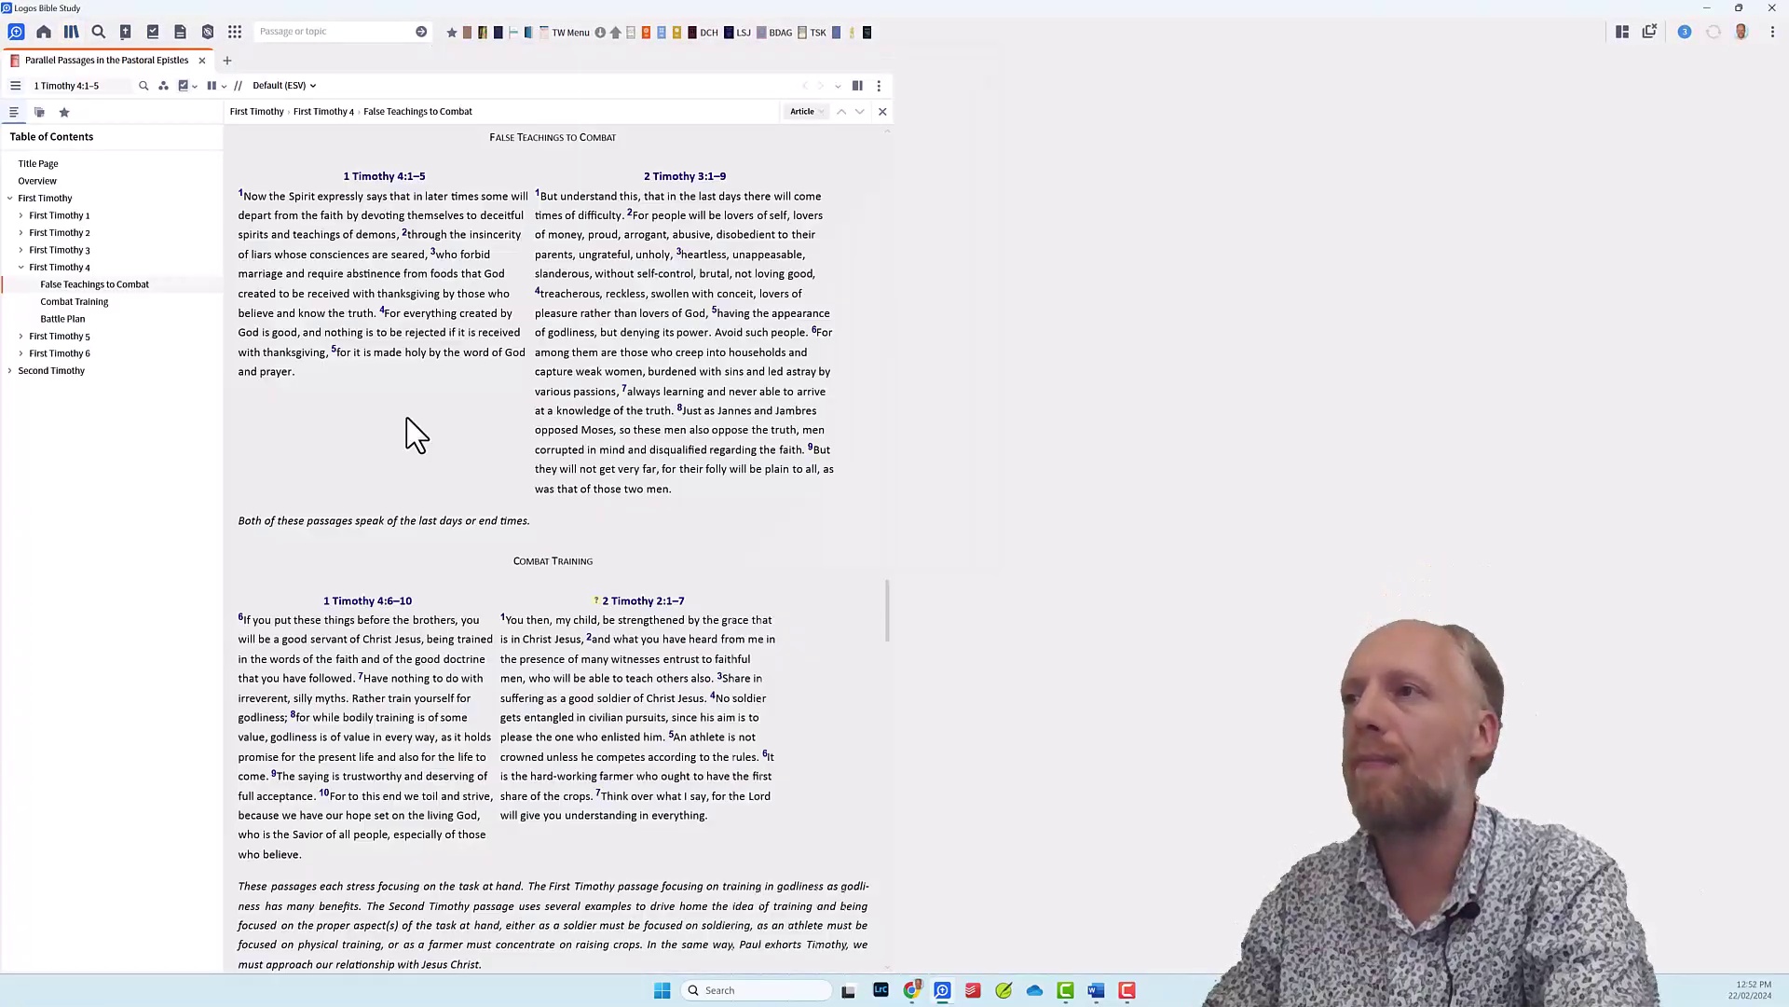
Step: Enlarge the Pastoral Epistles text and hide, then restore, the table of contents
scroll(415, 434, "up", 1)
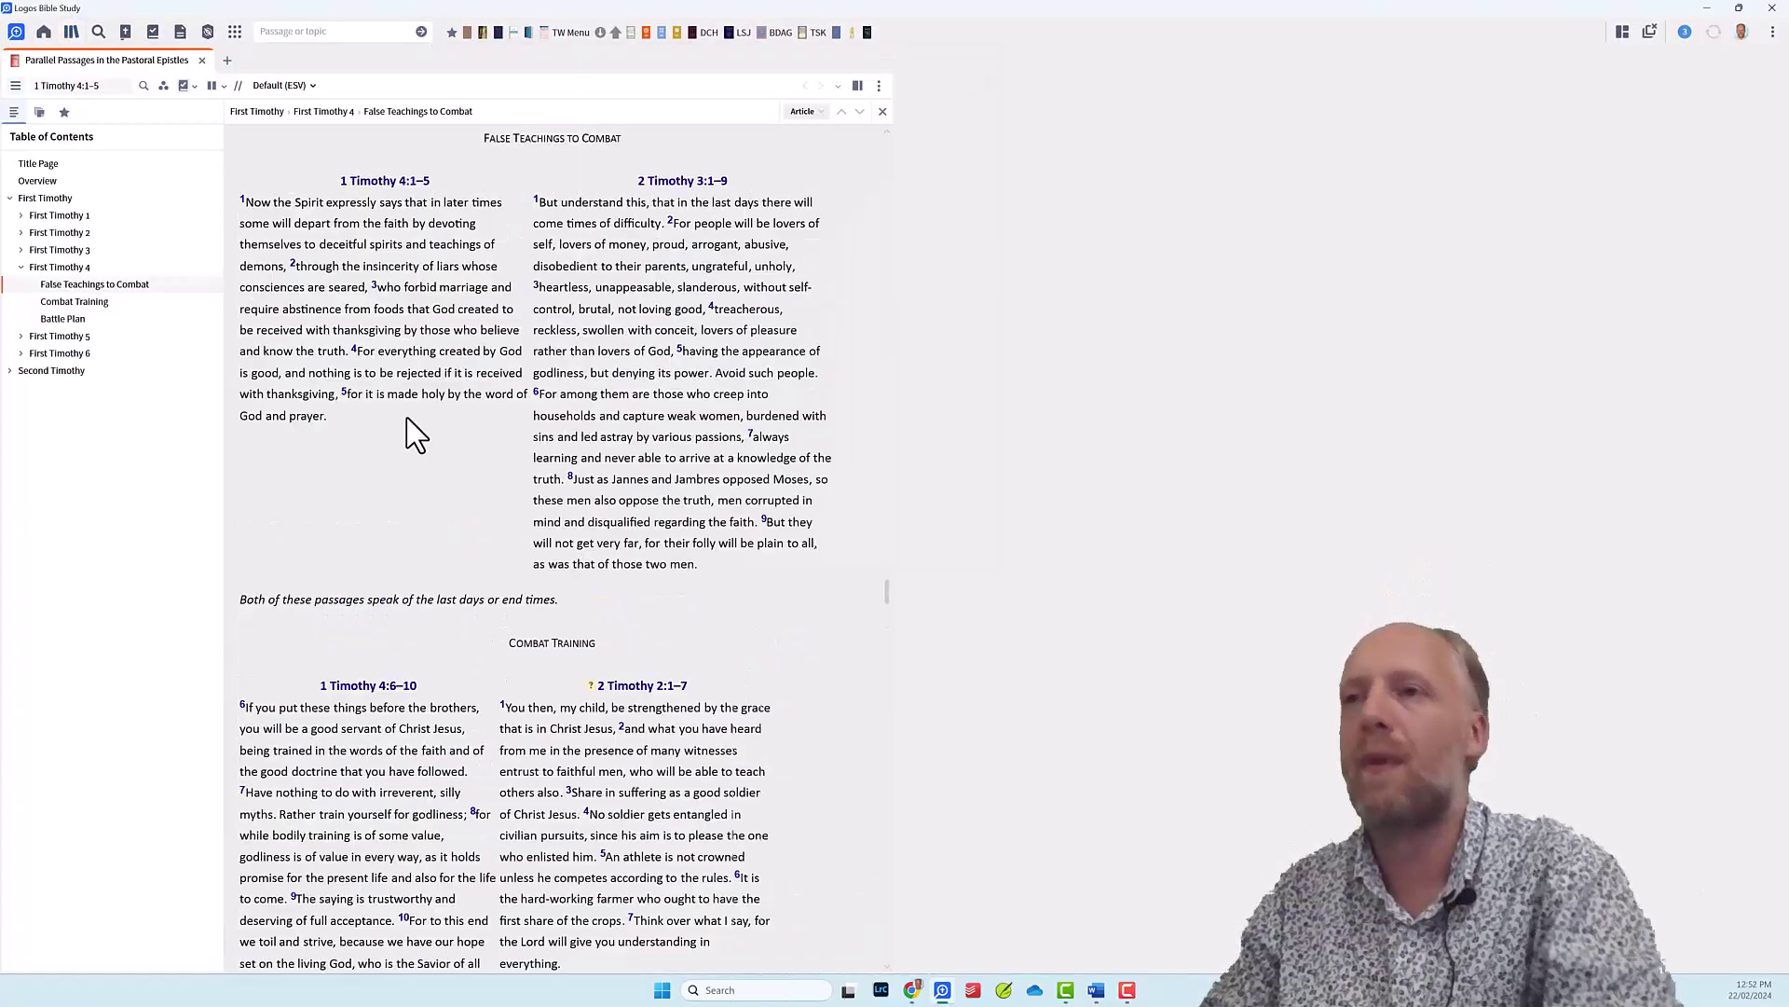
scroll(415, 434, "up", 1)
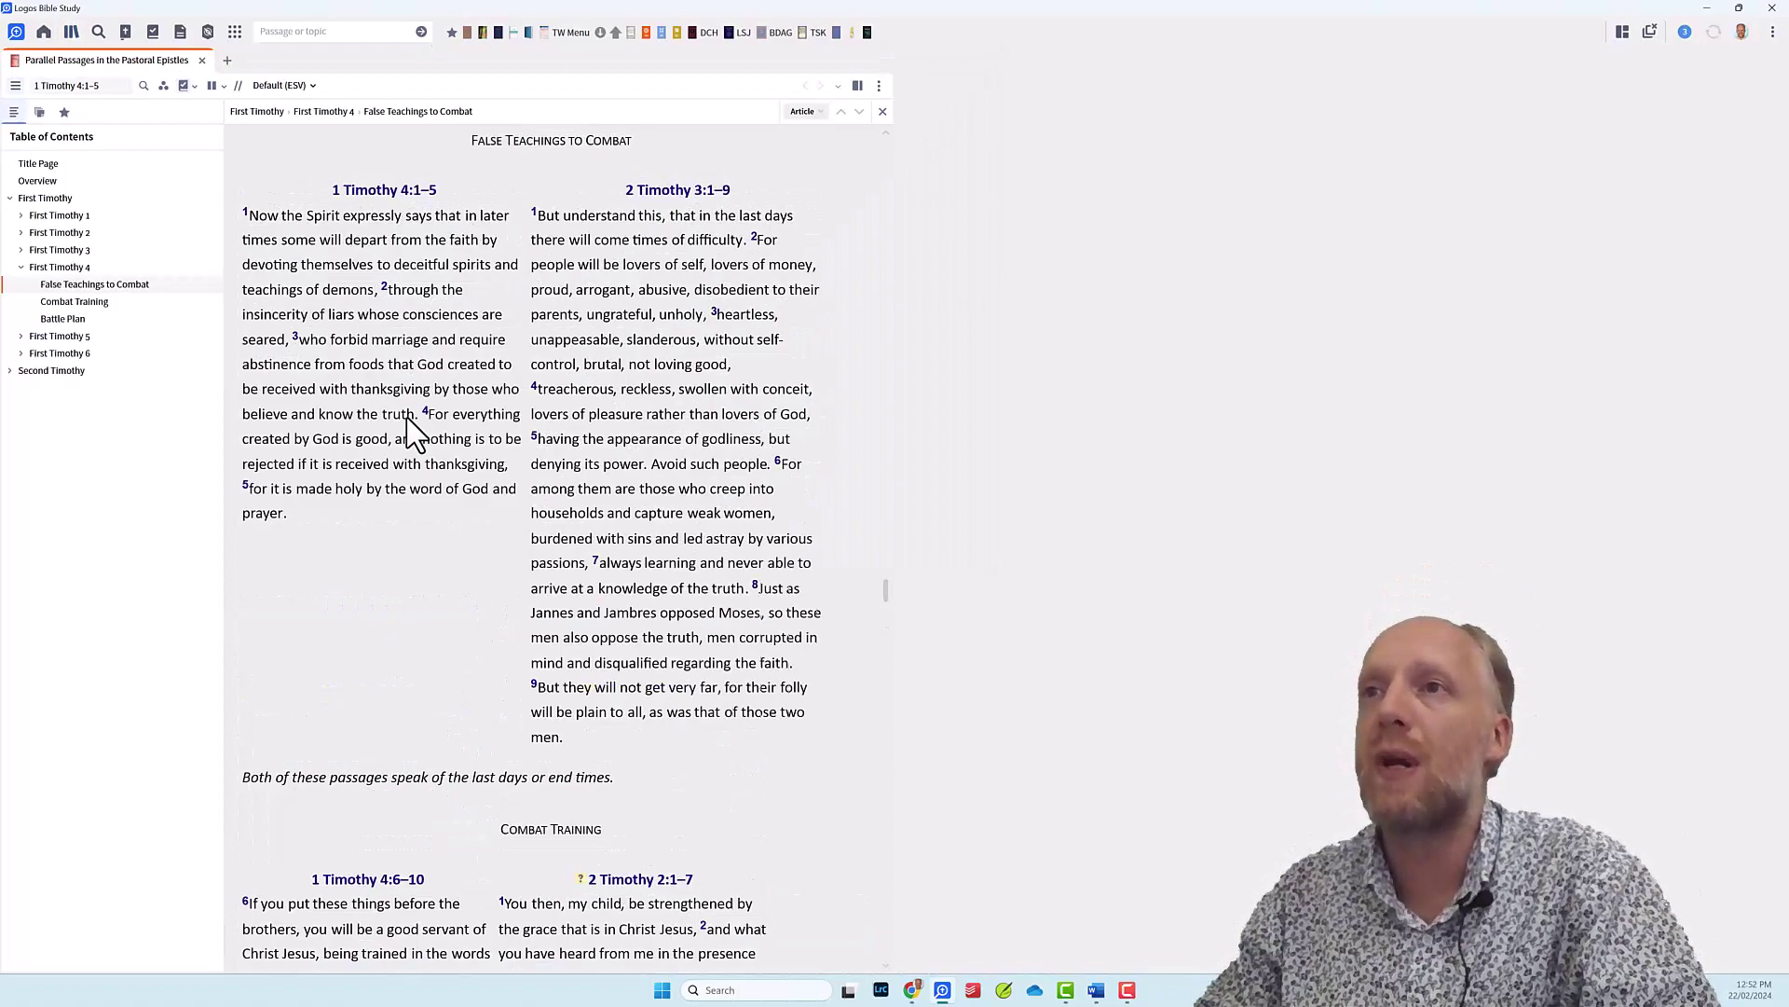
left_click(16, 86)
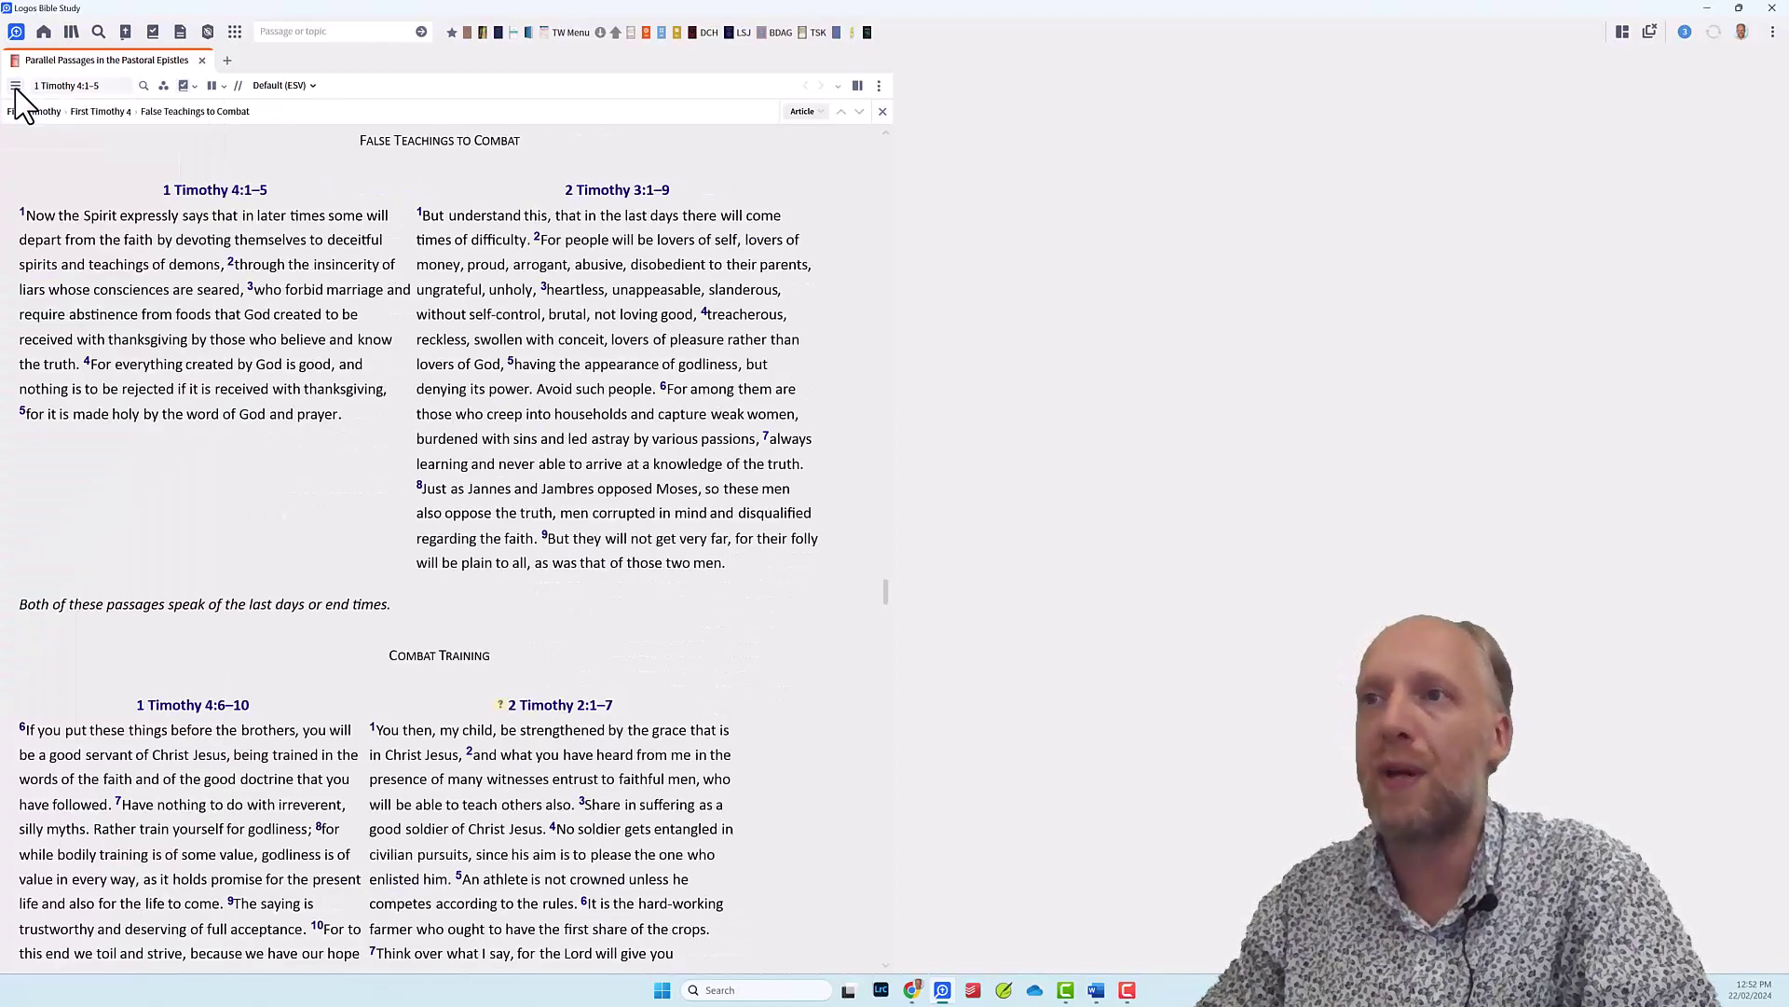
left_click(16, 86)
Step: Collapse and re-expand First Timothy 2's sections, then select the 1 Timothy 4:1–5 reference
left_click(22, 233)
left_click(22, 233)
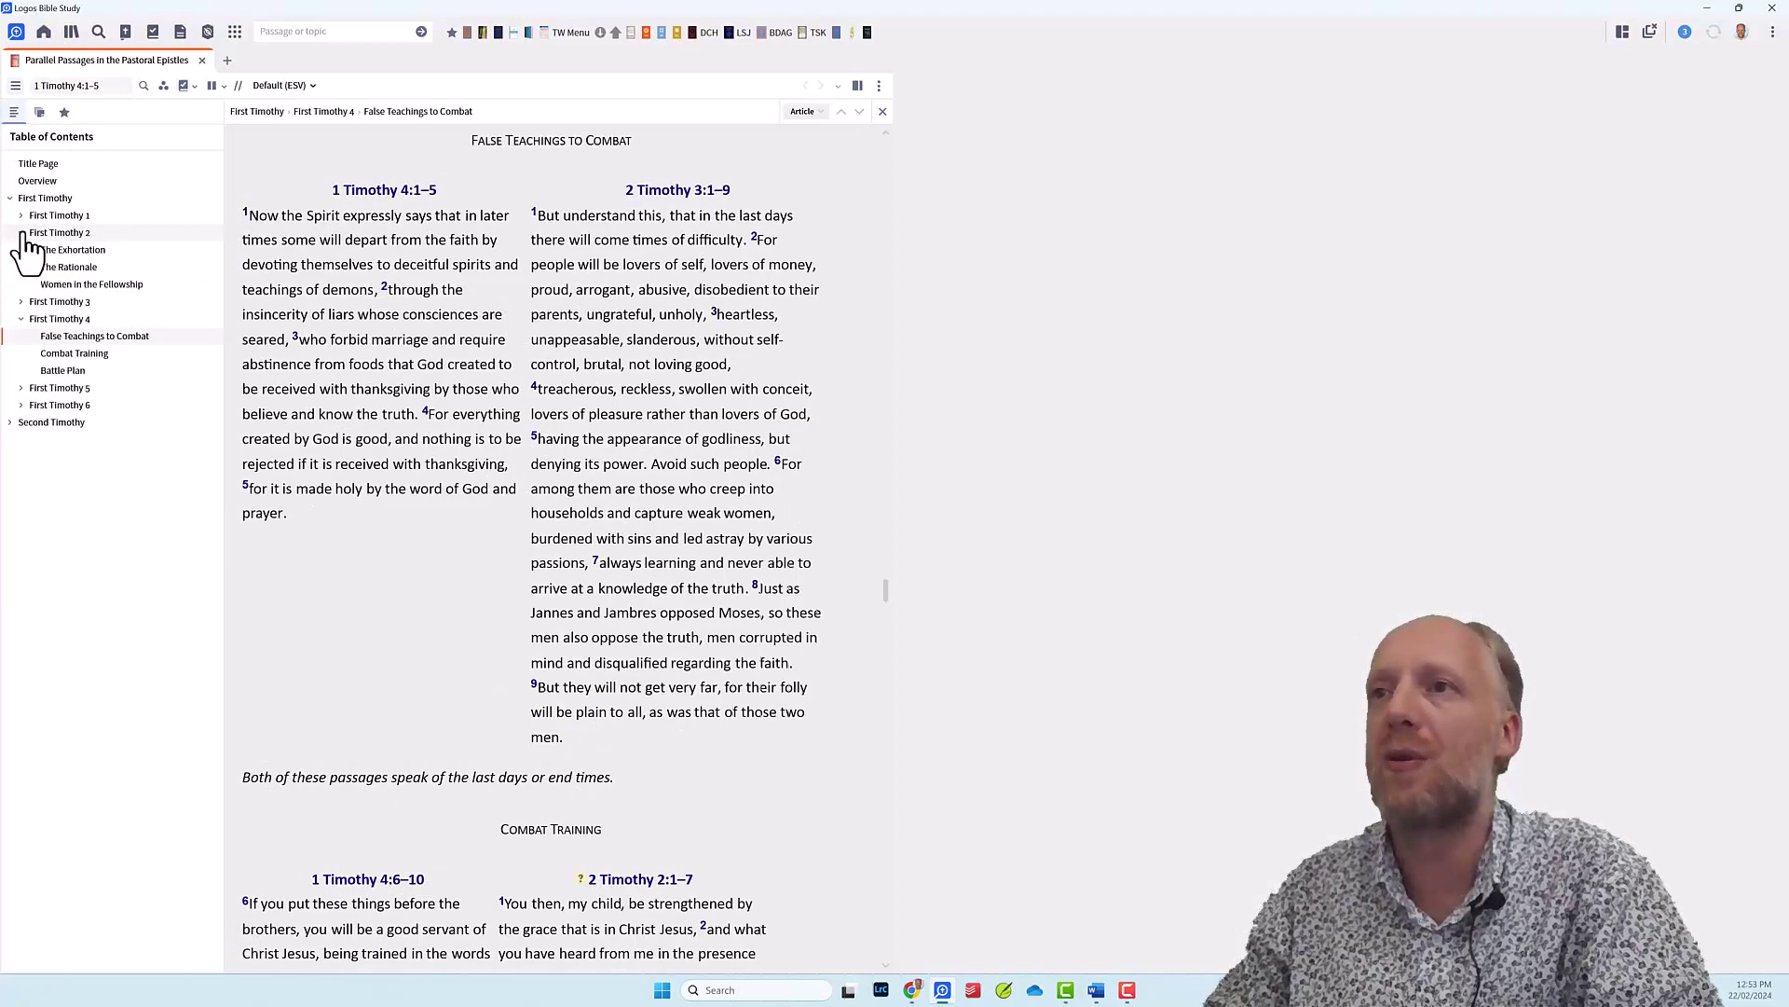
left_click(81, 85)
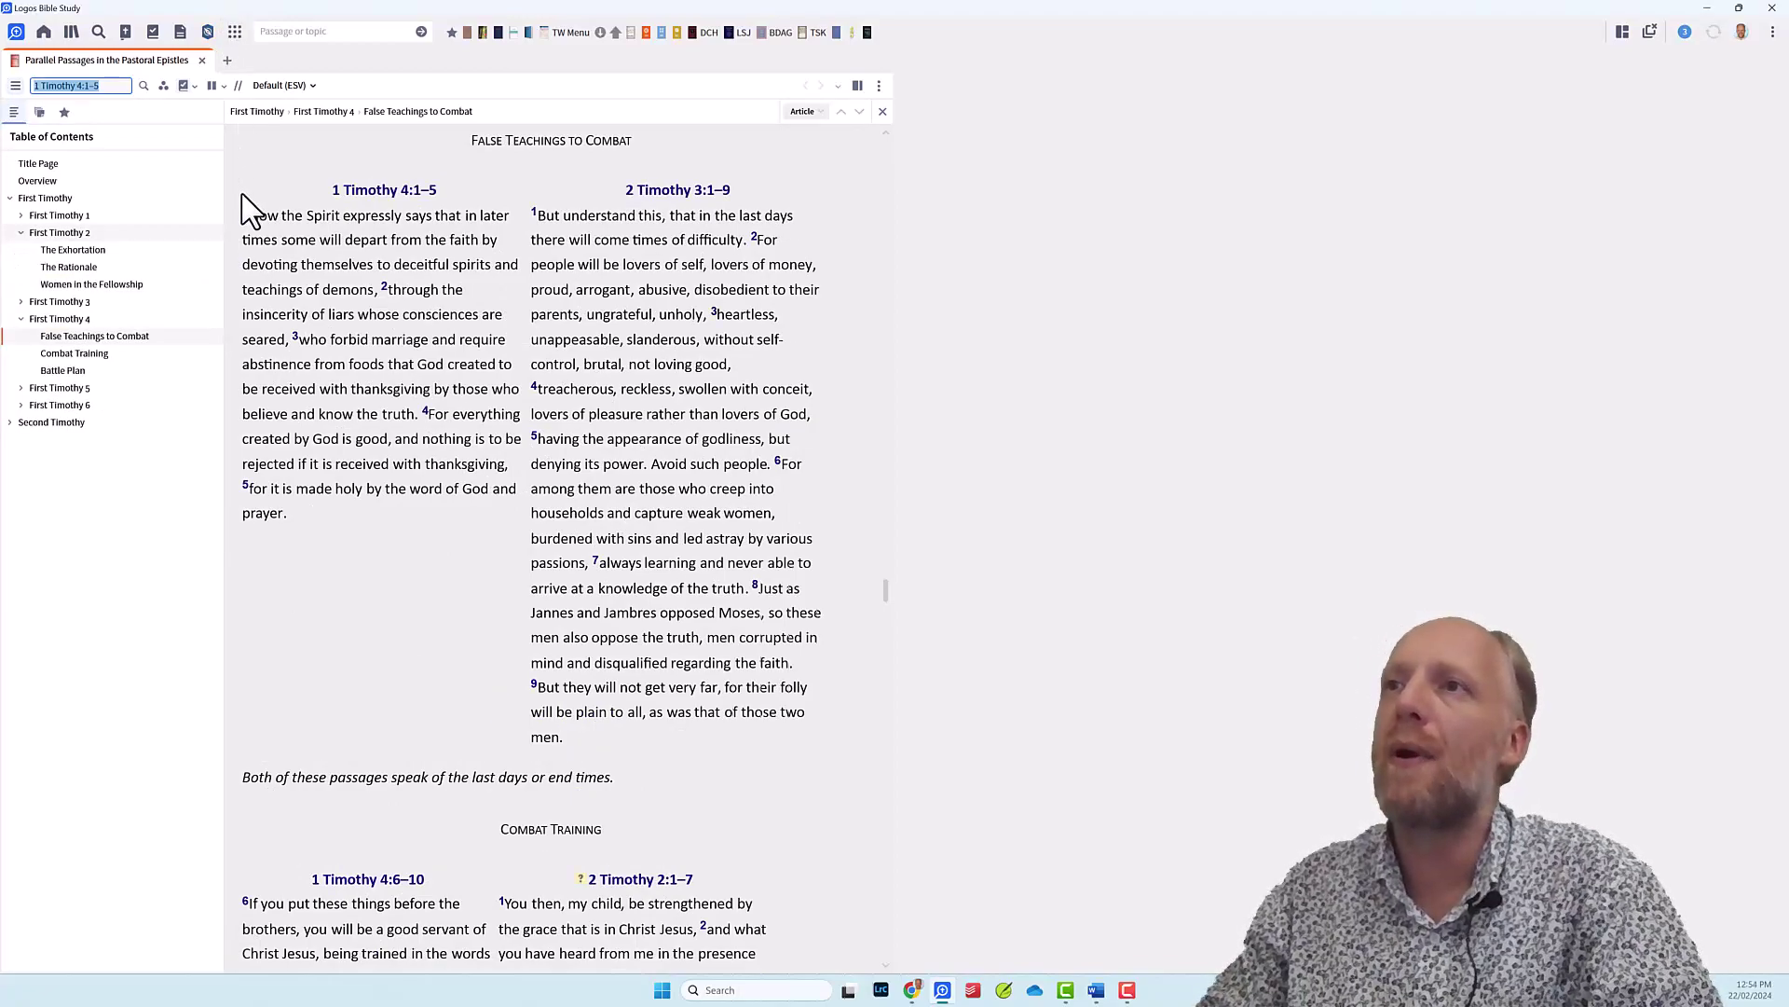
Step: Open Parallel Passages in the Pauline Letters from the Library and step through sections 1 Conversion to 4 Encouragement
left_click(71, 33)
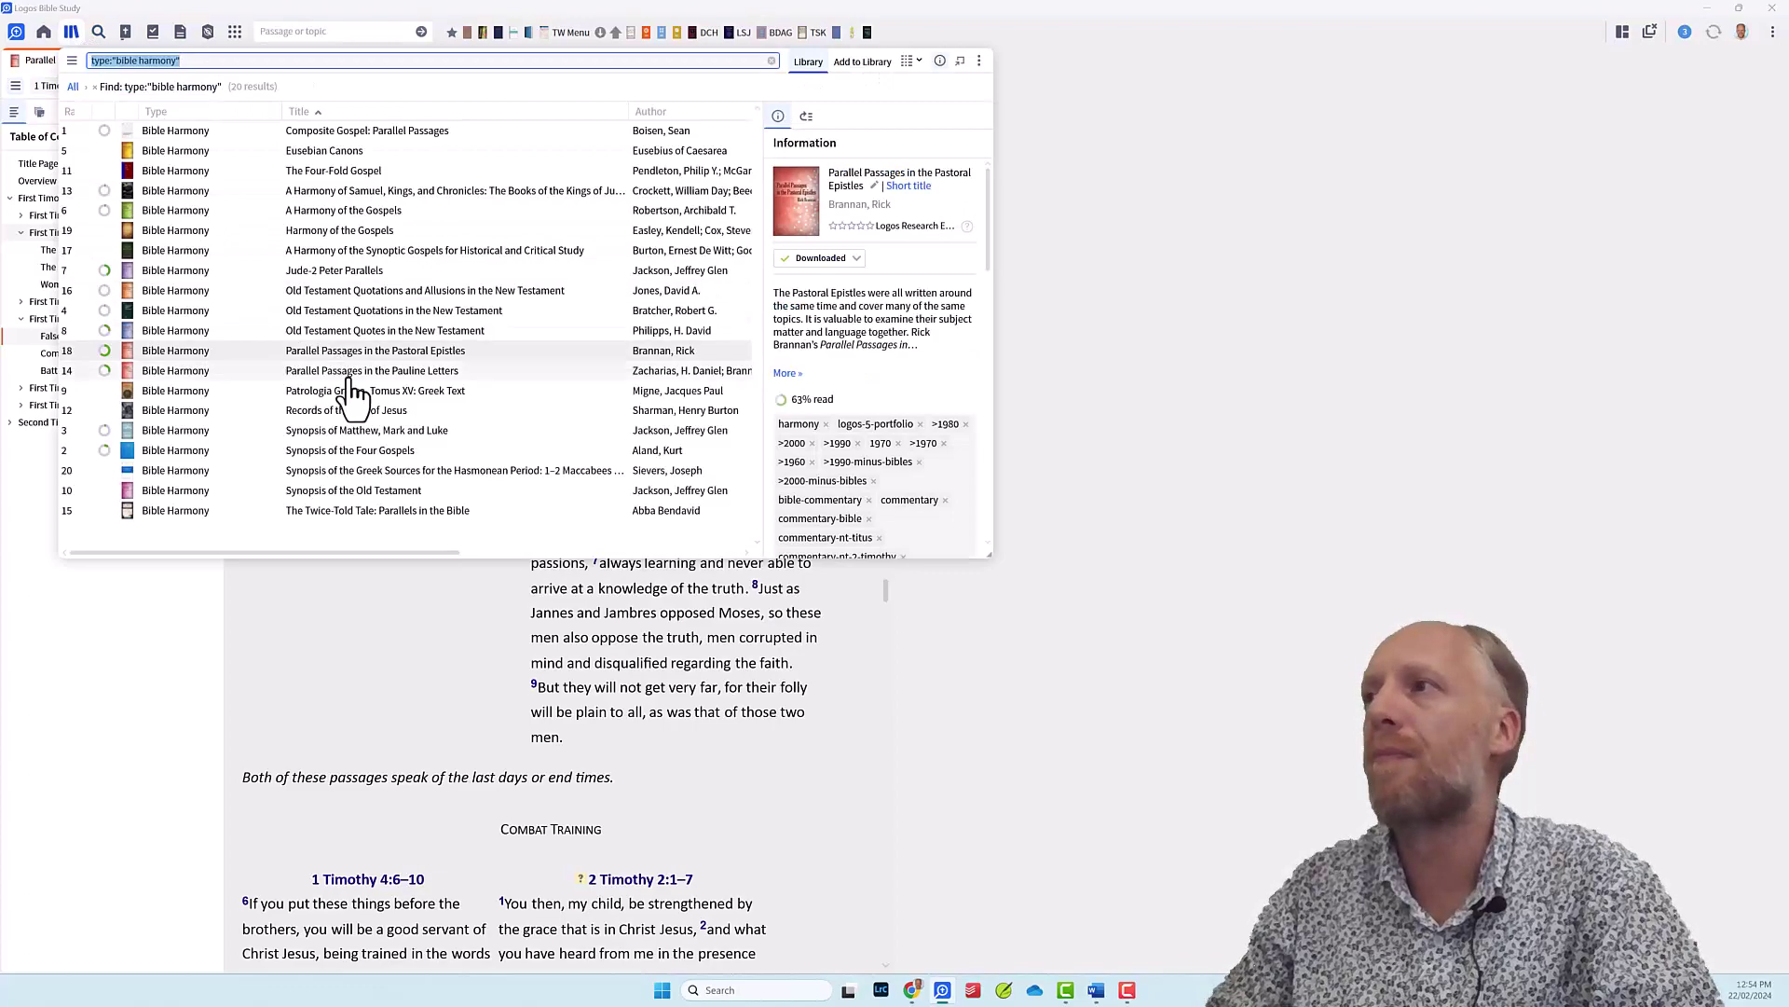
left_click_drag(354, 371, 403, 427)
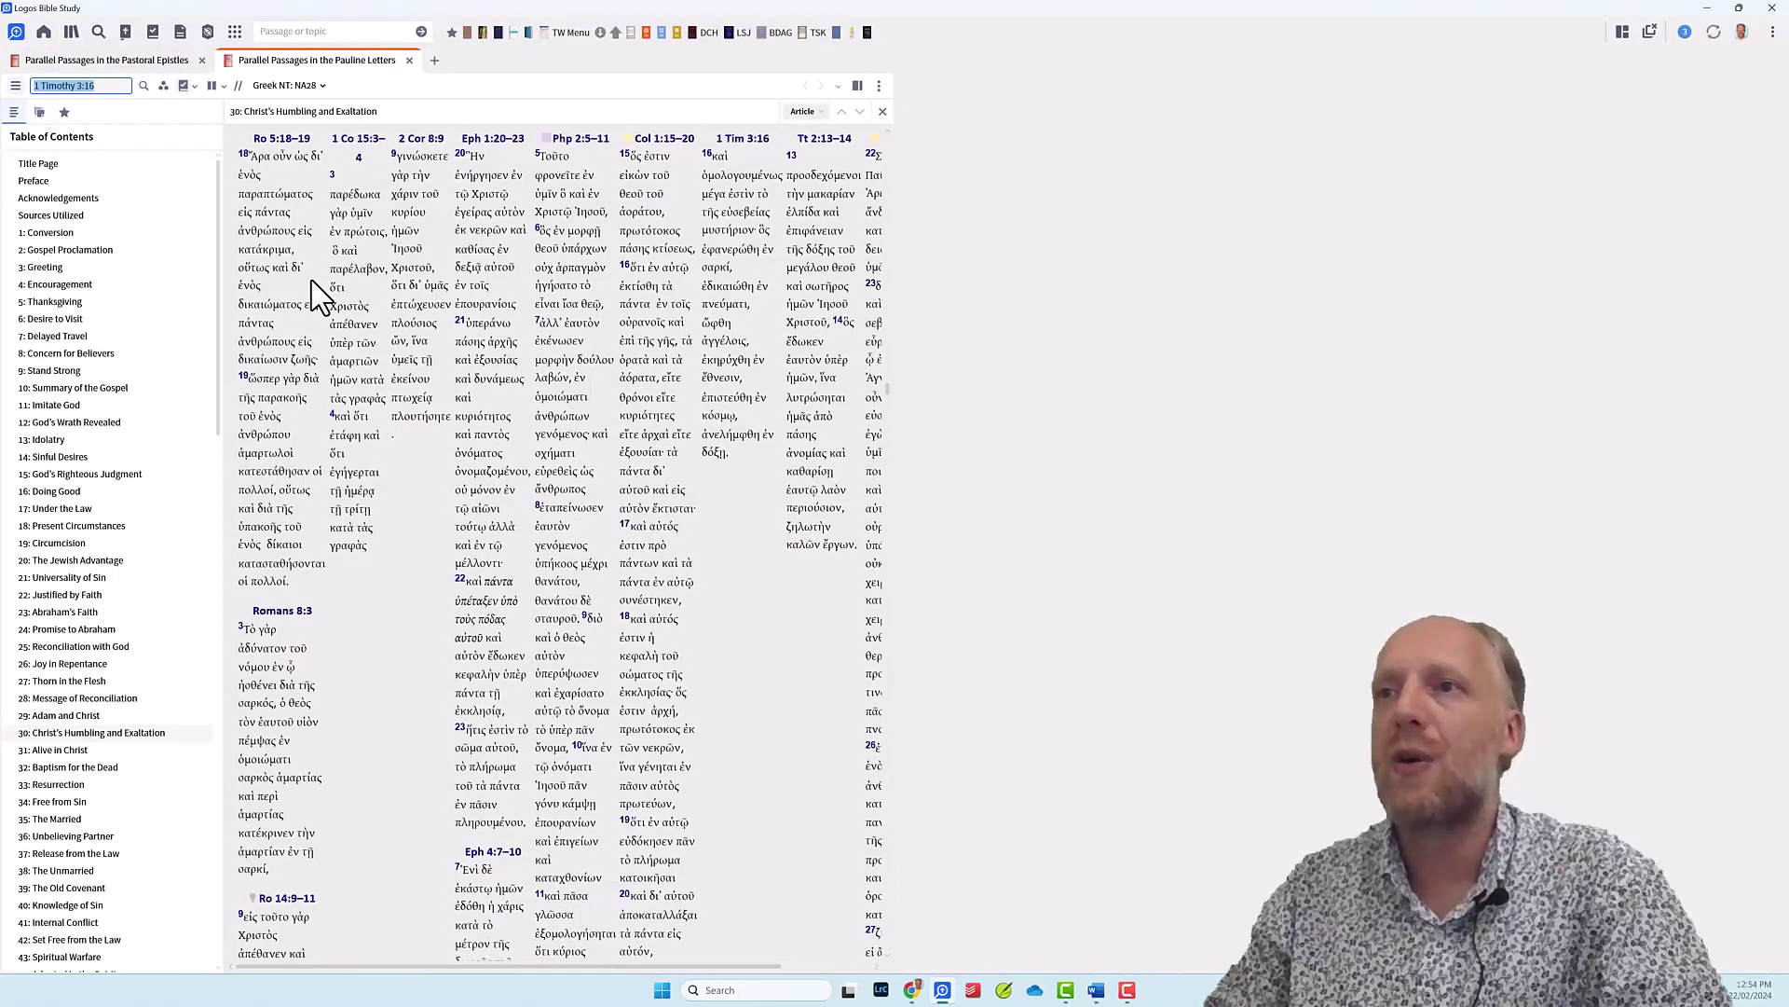
left_click(62, 234)
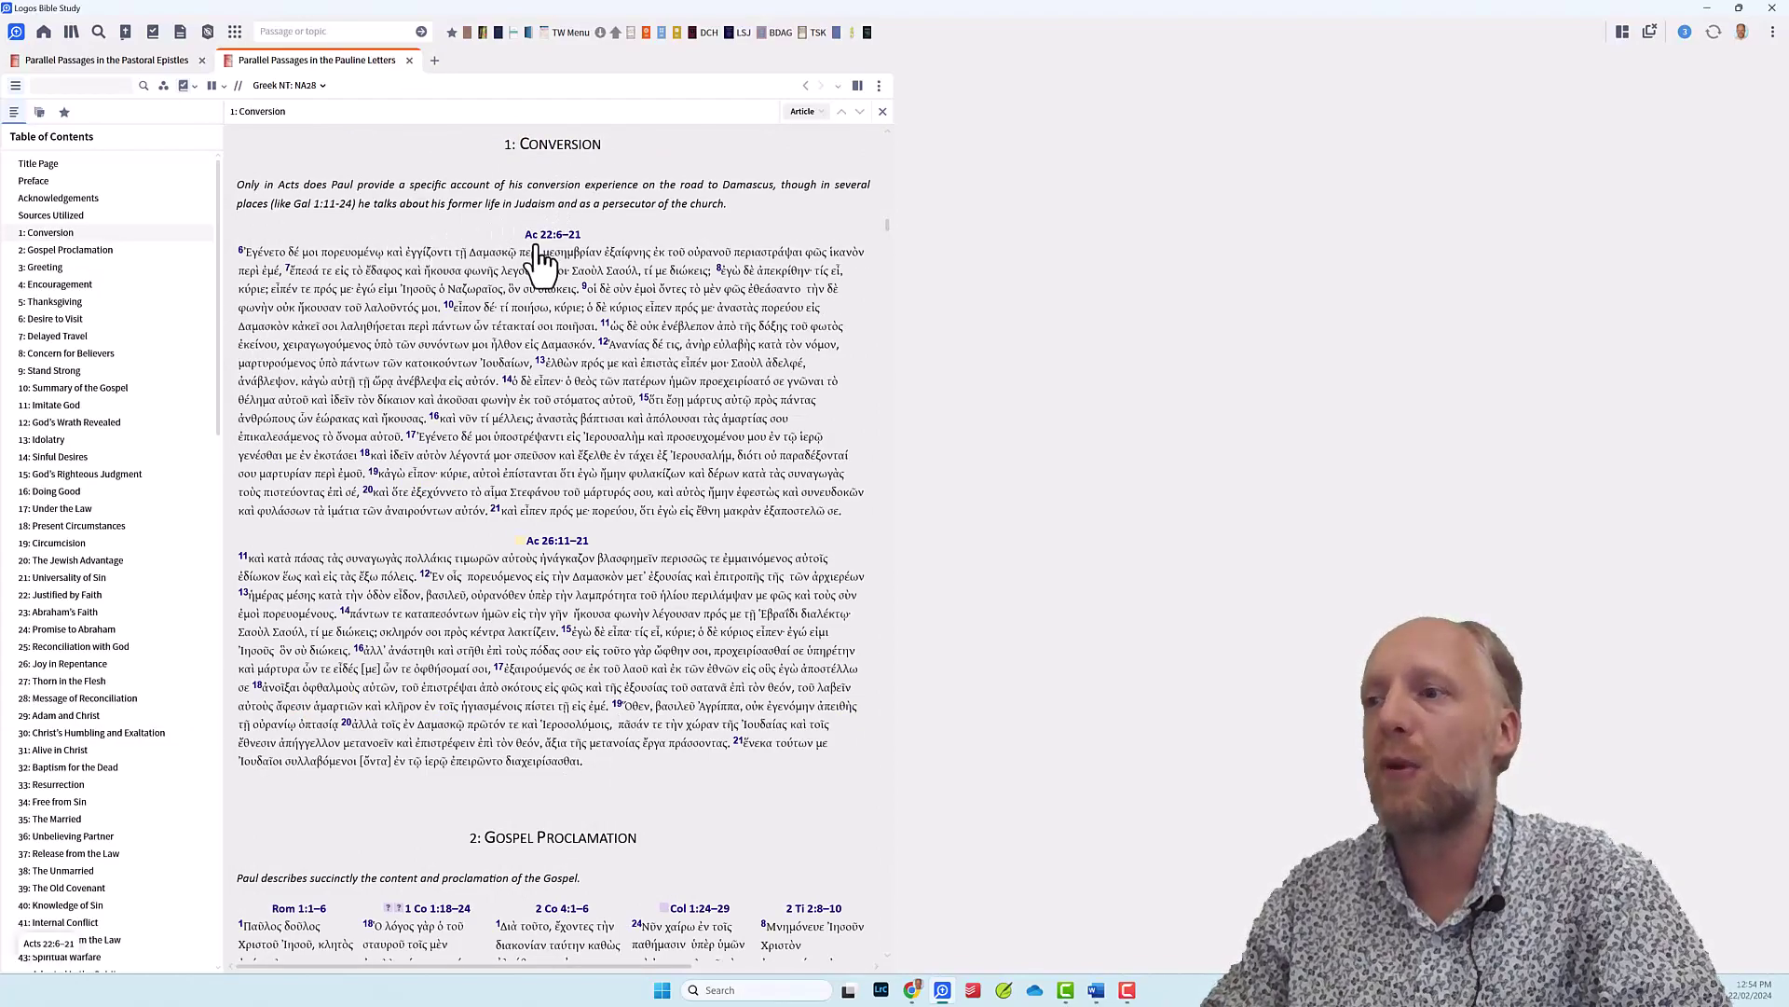
left_click(54, 251)
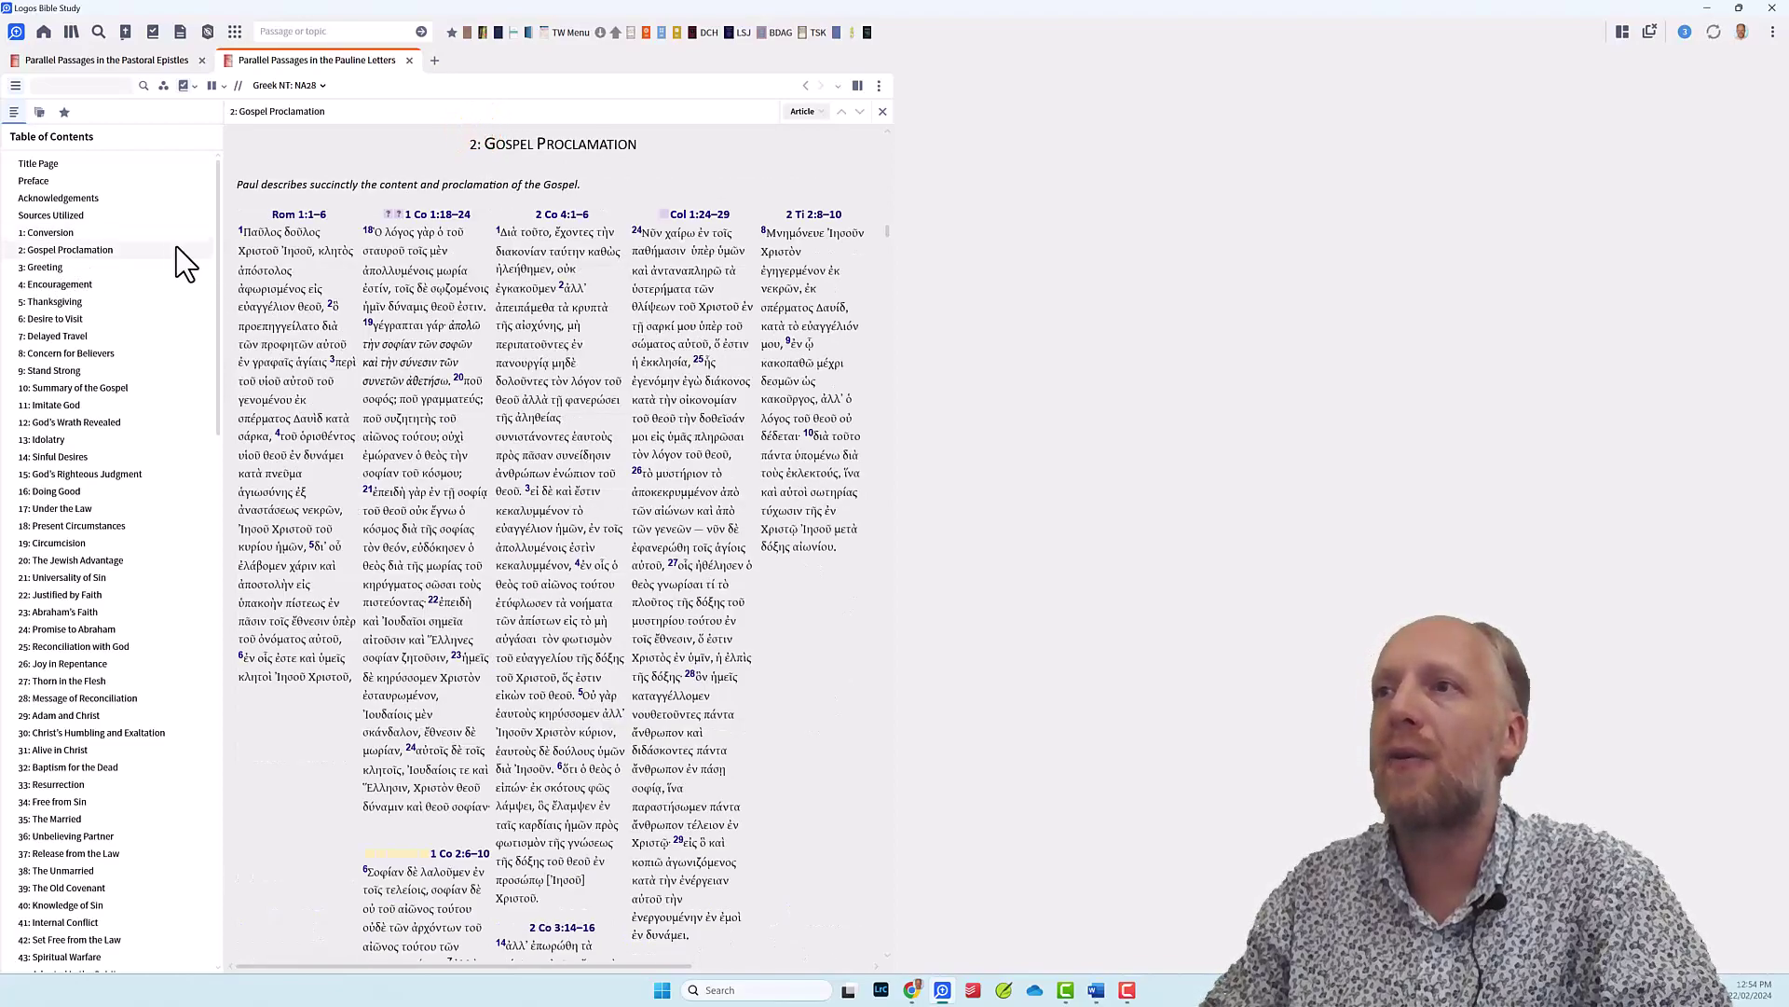
left_click(43, 269)
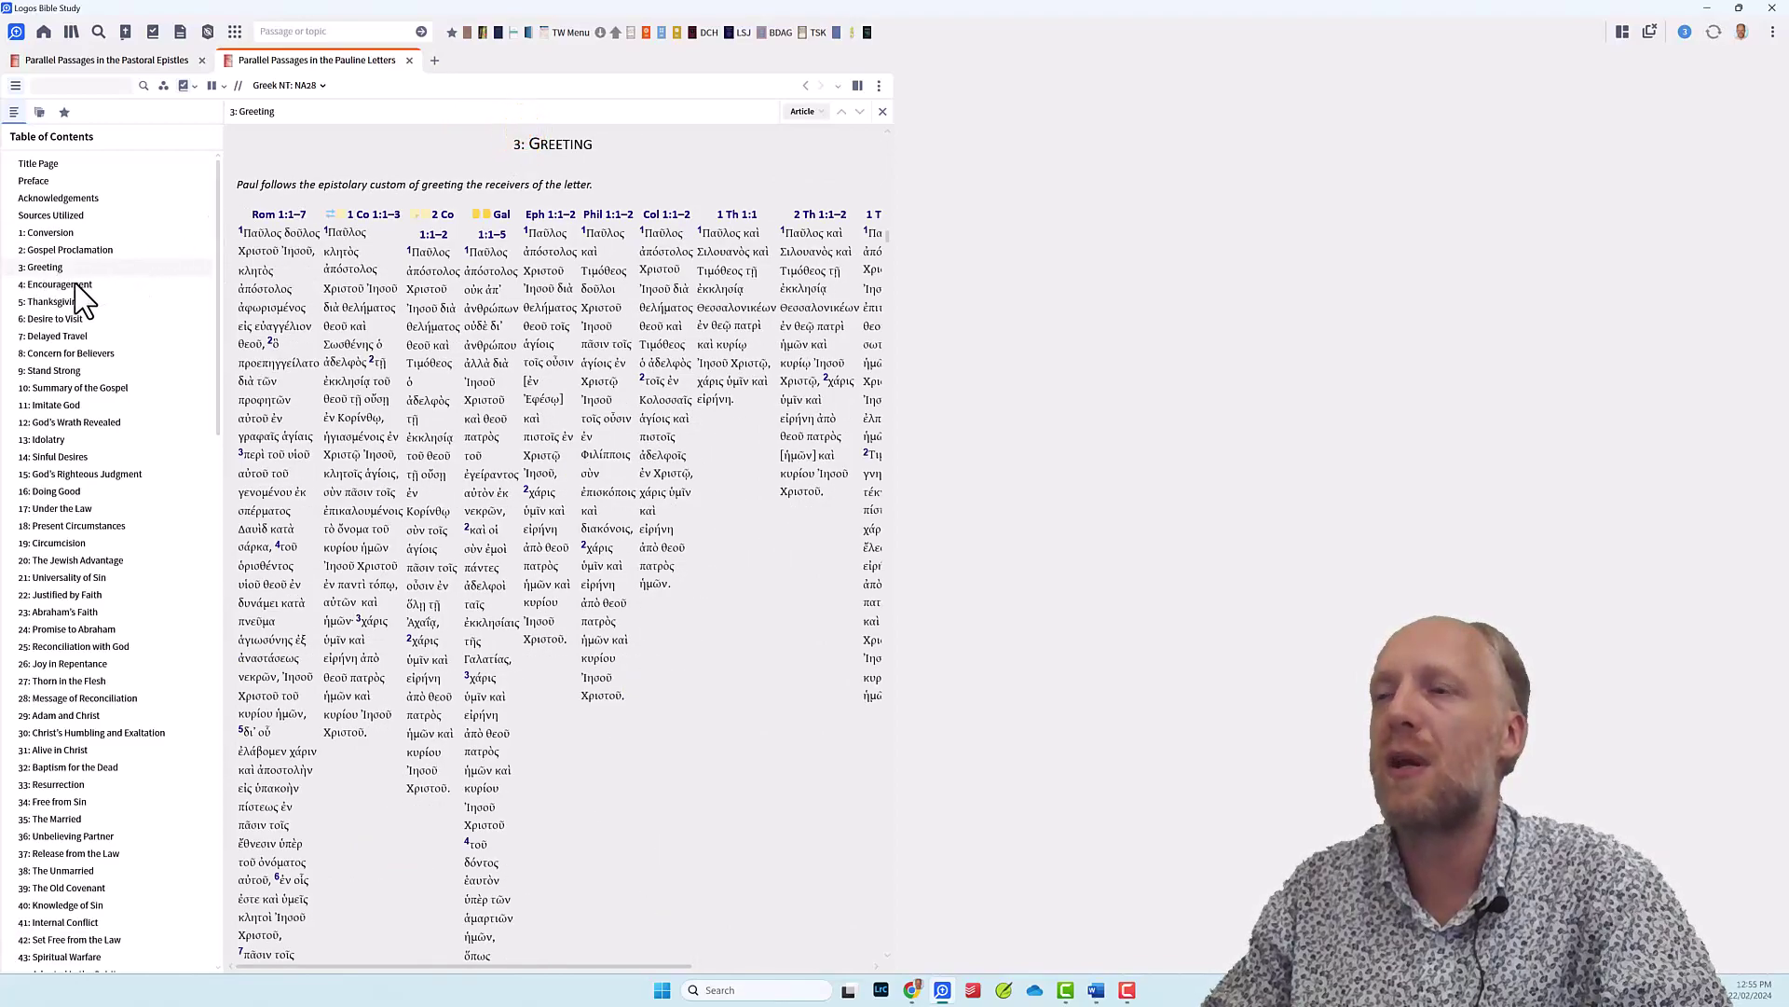
left_click(73, 284)
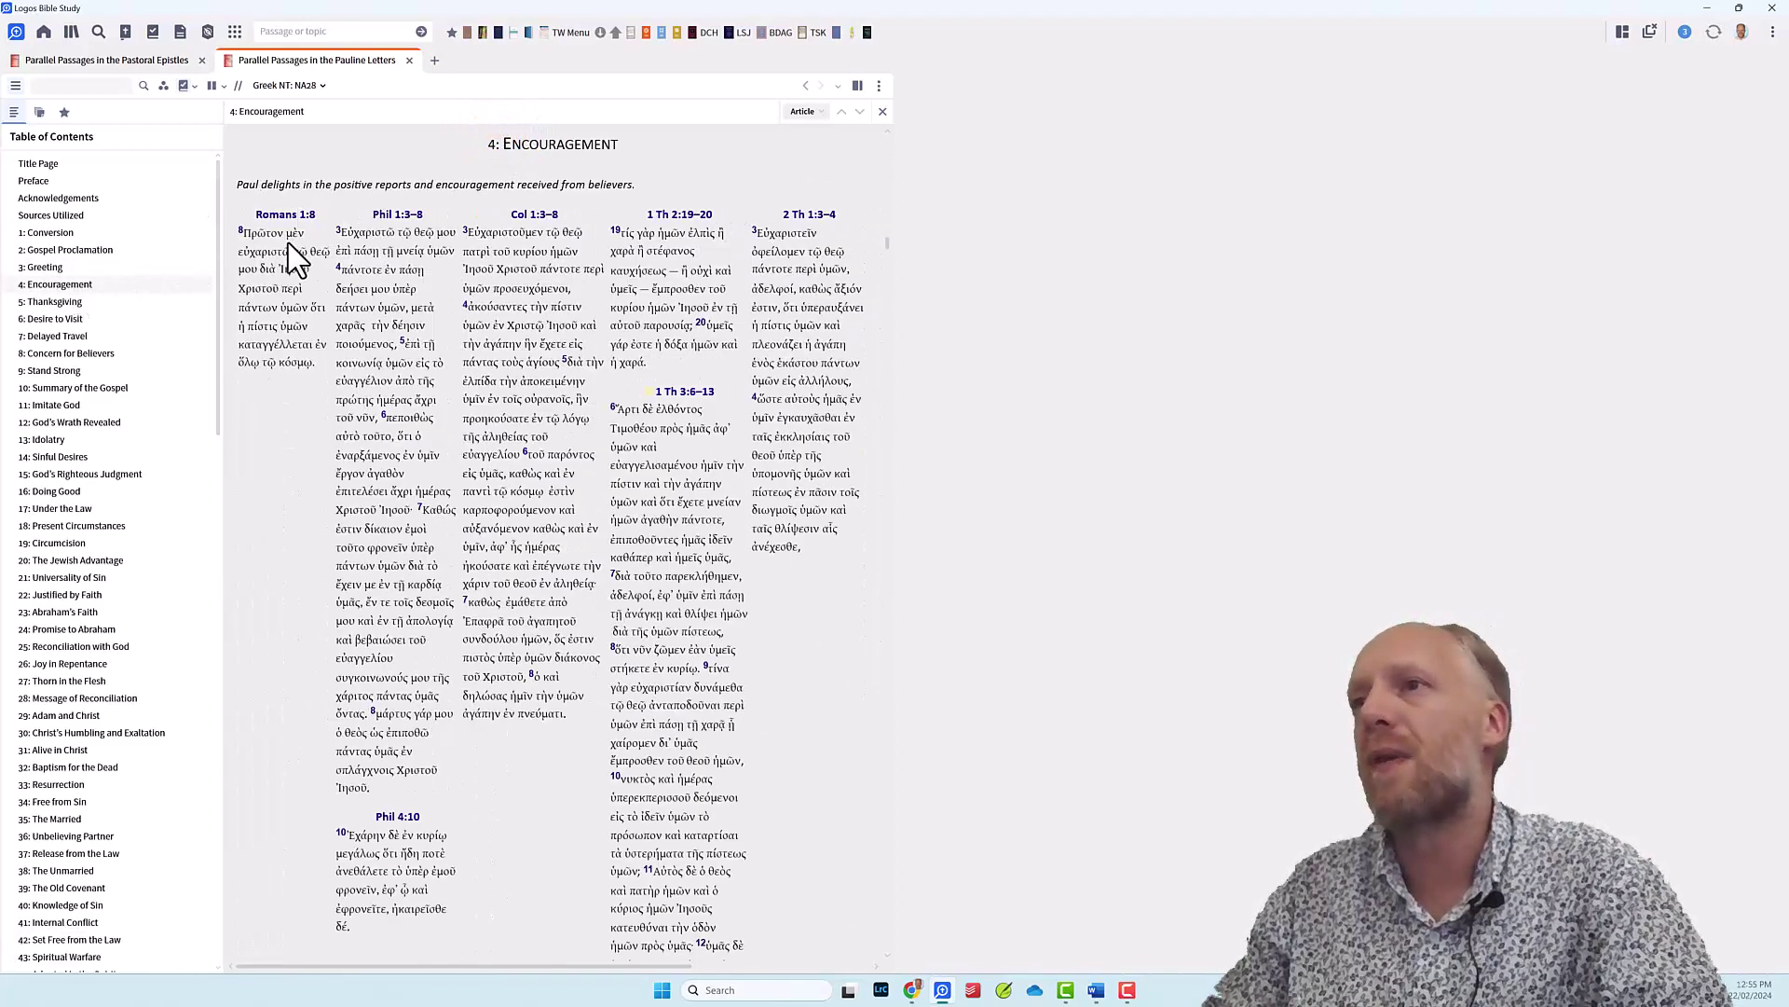